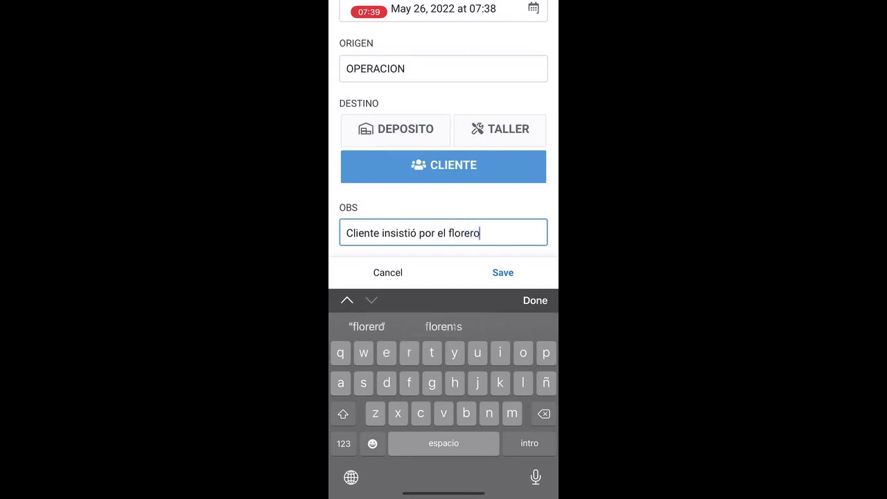
Save the FLORERO movement to CLIENTE and review the origin and destination of its related movements
{"action": "left_click", "coordinate": [503, 464]}
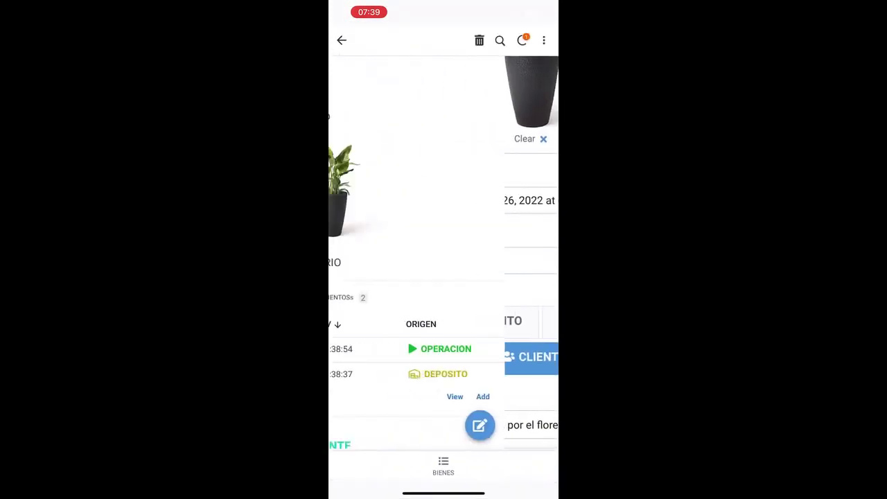
{"action": "scroll", "coordinate": [443, 255], "scroll_direction": "down", "scroll_amount": 3}
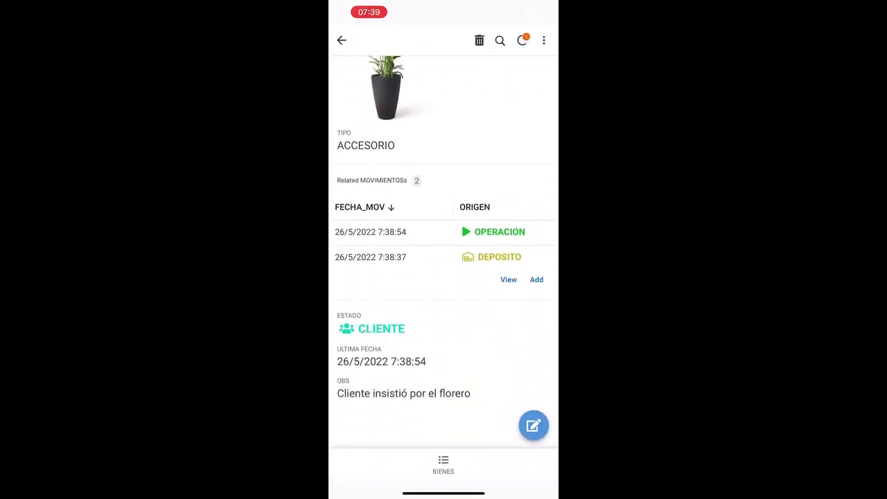
{"action": "scroll", "coordinate": [444, 249], "scroll_direction": "up", "scroll_amount": 1}
{"action": "scroll", "coordinate": [444, 309], "scroll_direction": "right", "scroll_amount": 3}
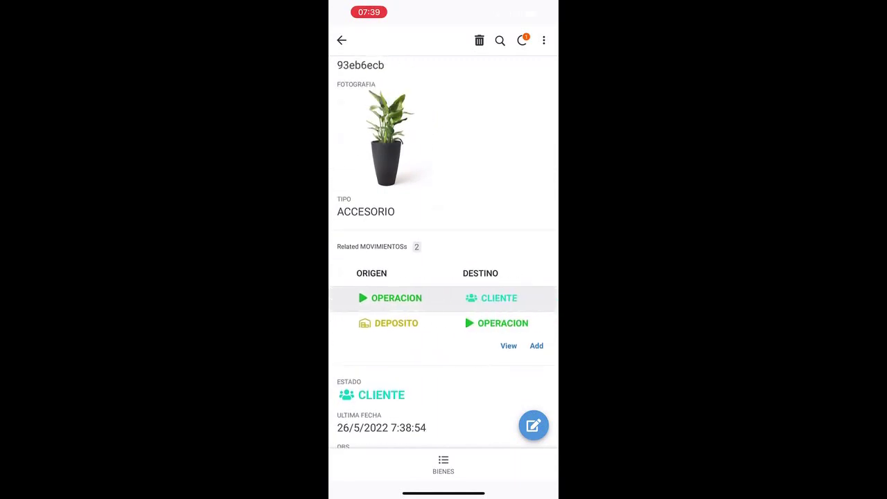
View the details of the movement from OPERACION to CLIENTE and return to the BIENES list
{"action": "left_click", "coordinate": [444, 298]}
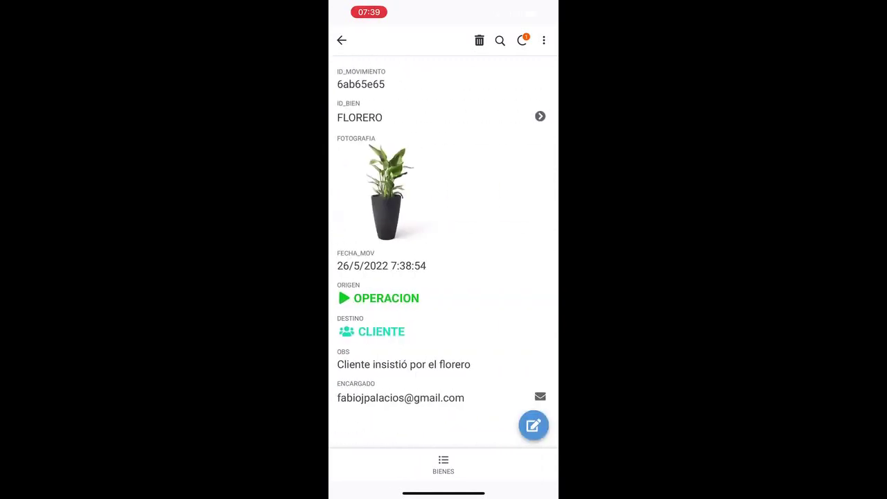
{"action": "left_click", "coordinate": [341, 41]}
{"action": "left_click", "coordinate": [341, 40]}
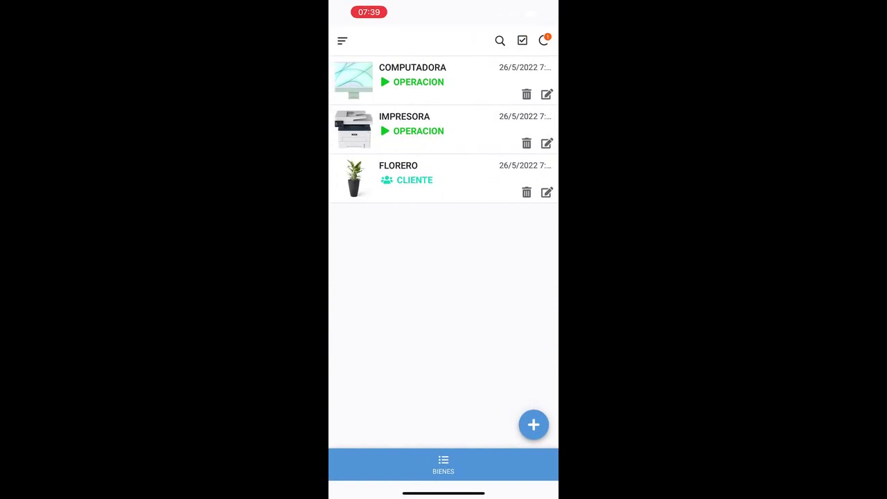
{"action": "left_click_drag", "start_coordinate": [534, 6], "coordinate": [527, 208]}
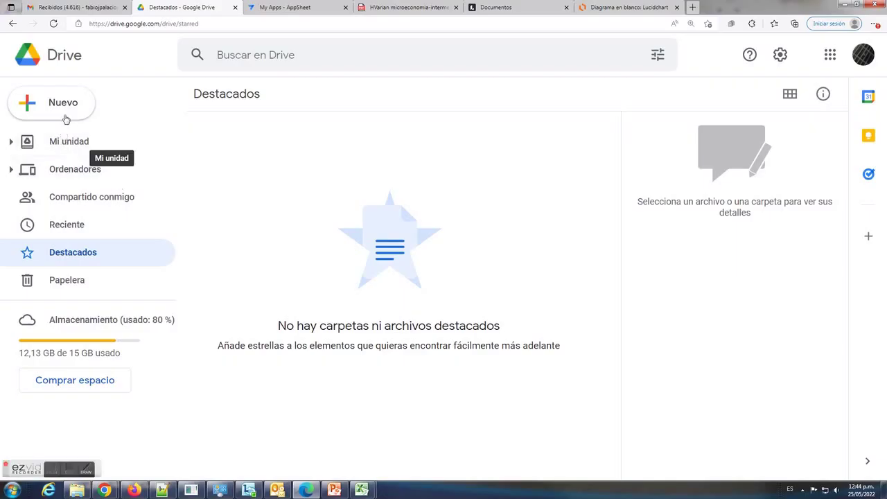
In Google Drive, create a blank Google Sheets spreadsheet
{"action": "left_click", "coordinate": [65, 114]}
{"action": "mouse_move", "coordinate": [198, 218]}
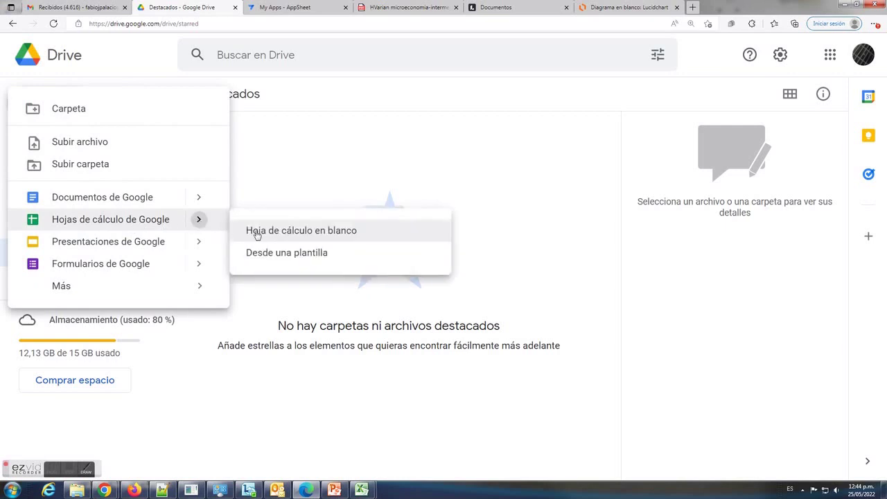
{"action": "left_click", "coordinate": [255, 235]}
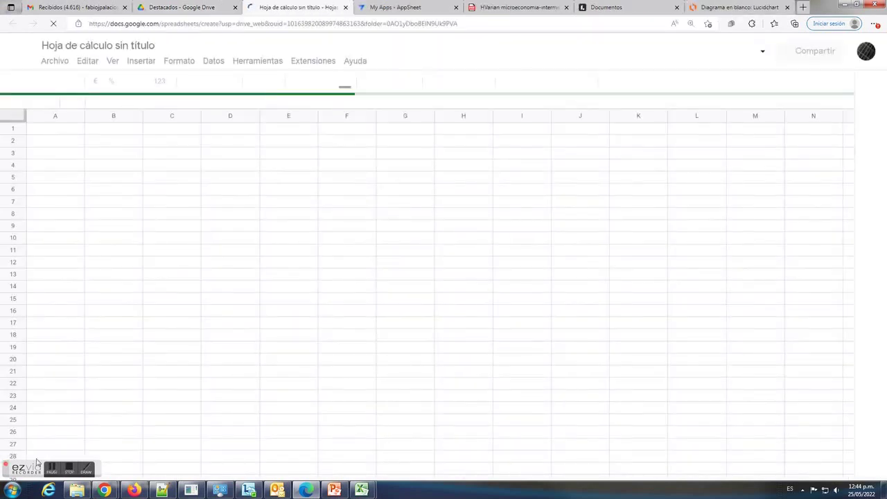
{"action": "left_click_drag", "start_coordinate": [60, 468], "coordinate": [298, 421]}
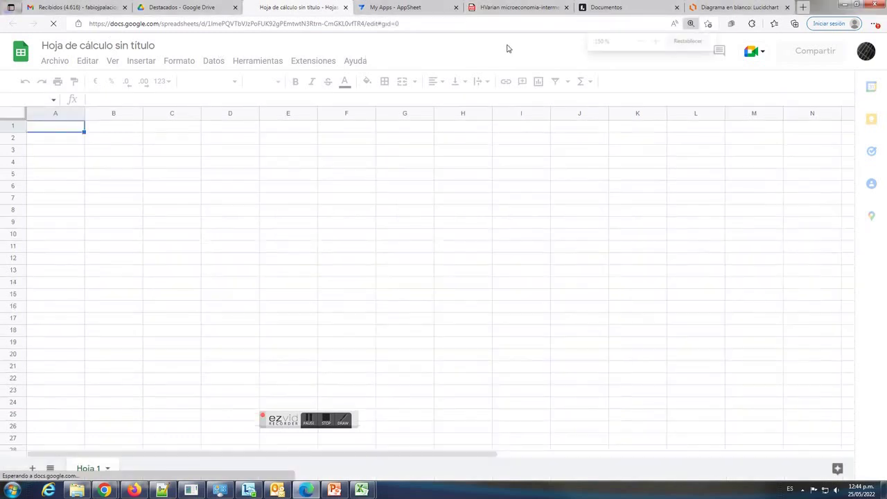
Name the spreadsheet MOVIMIENTO_BIENES and rename its first sheet BIENES
{"action": "left_click", "coordinate": [103, 48]}
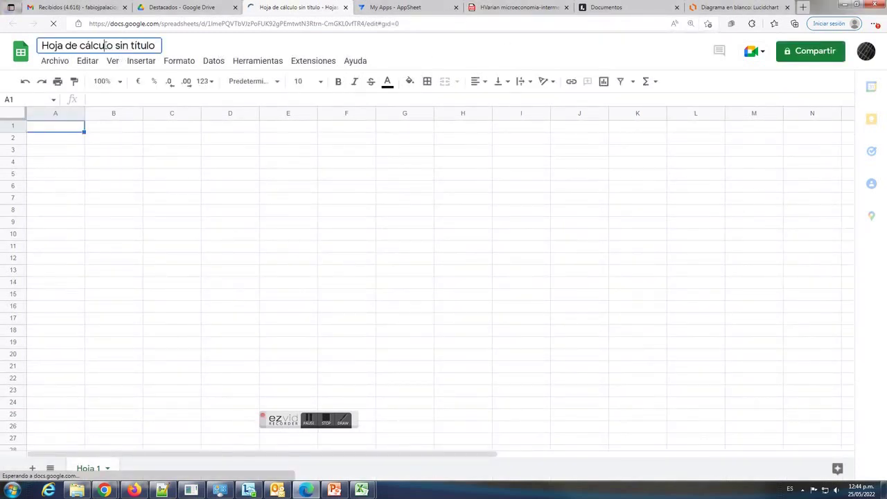
{"action": "type", "text": "MOVI"}
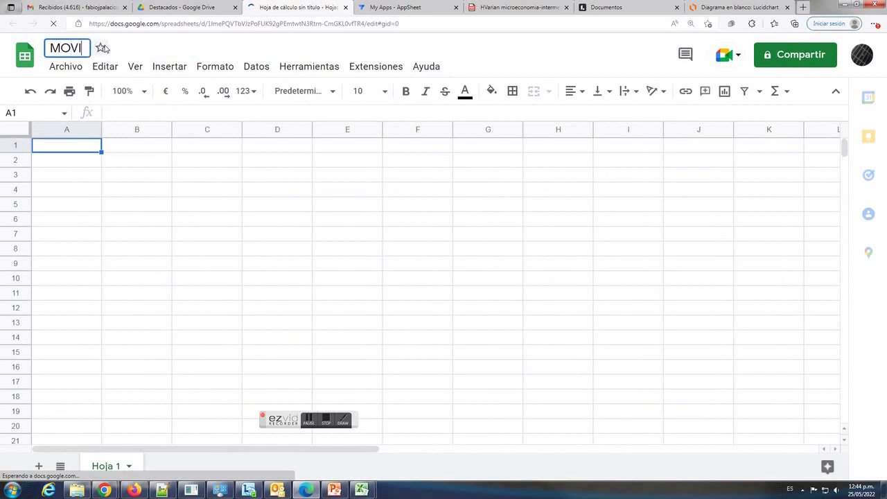
{"action": "type", "text": "MIENTO_BIENES"}
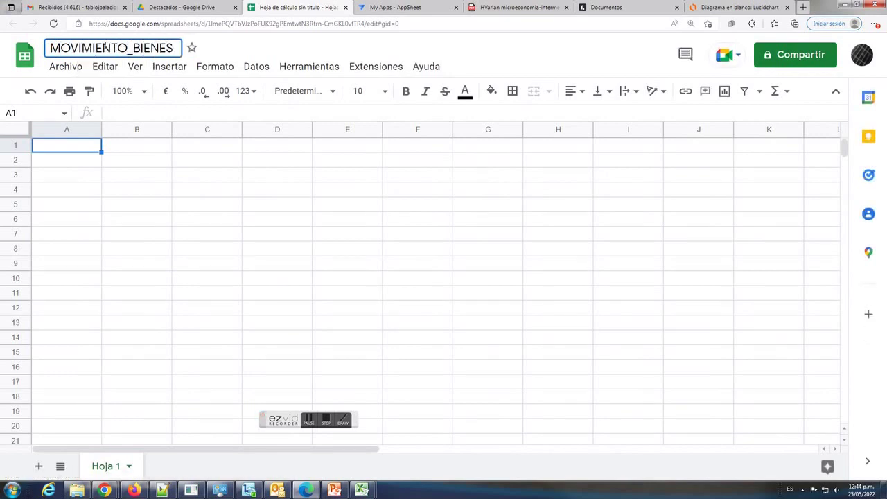
{"action": "key", "text": "Return"}
{"action": "left_click", "coordinate": [162, 285]}
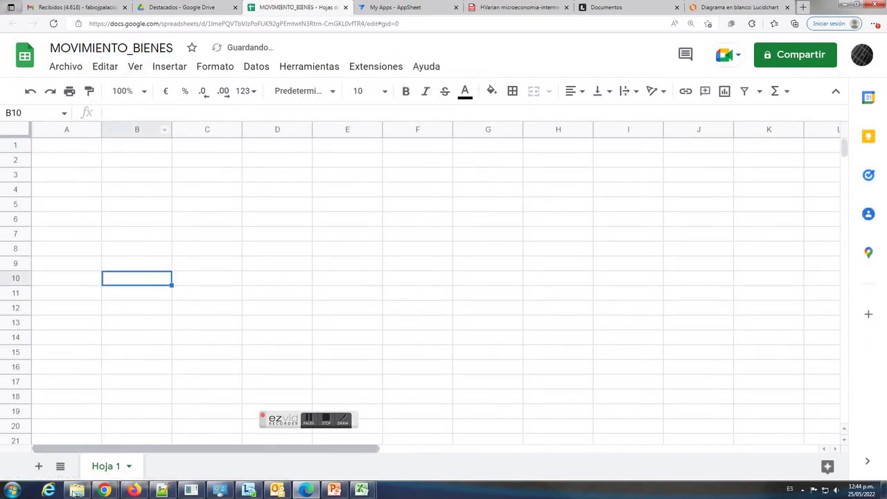
{"action": "double_click", "coordinate": [101, 466]}
{"action": "type", "text": "BIENES"}
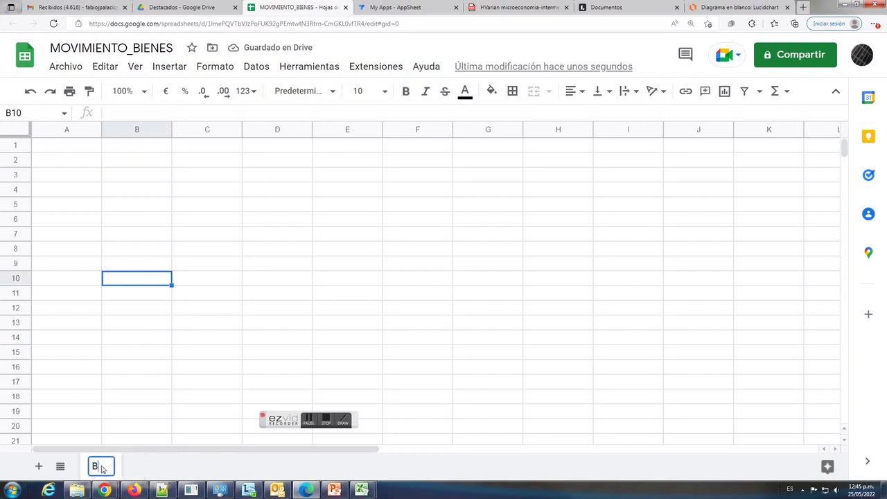
Enter the column headers ID_BIEN, BIEN, FOTOGRAFIA and TIPO in cells A1 to D1 of the BIENES sheet
{"action": "left_click", "coordinate": [75, 149]}
{"action": "type", "text": "ID_BIEN"}
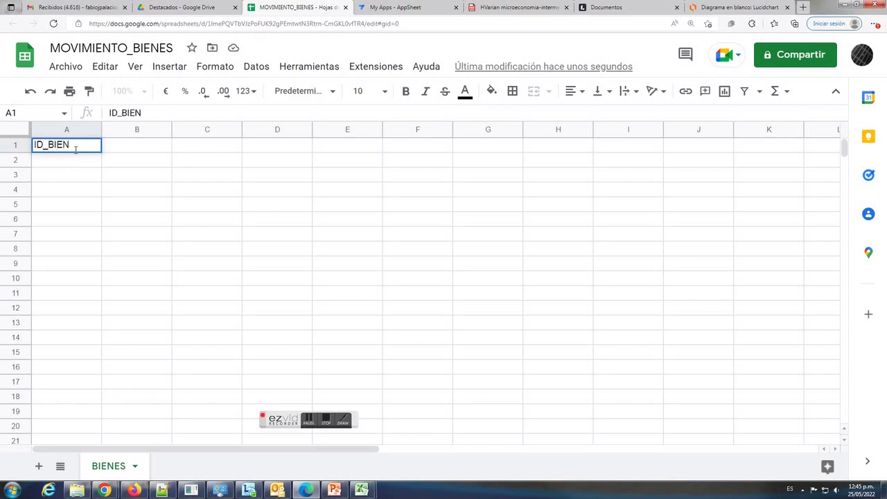
{"action": "key", "text": "Tab"}
{"action": "type", "text": "BIEN"}
{"action": "key", "text": "Tab"}
{"action": "type", "text": "FOTOGRAFIA"}
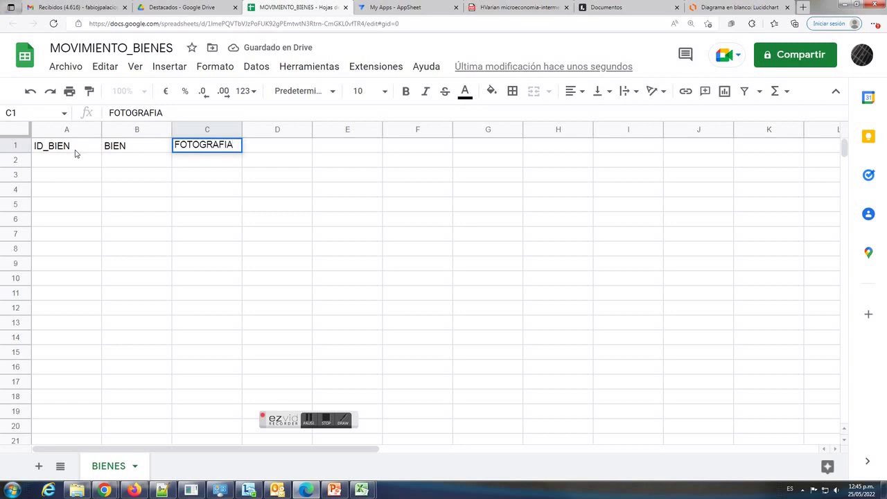
{"action": "key", "text": "Tab"}
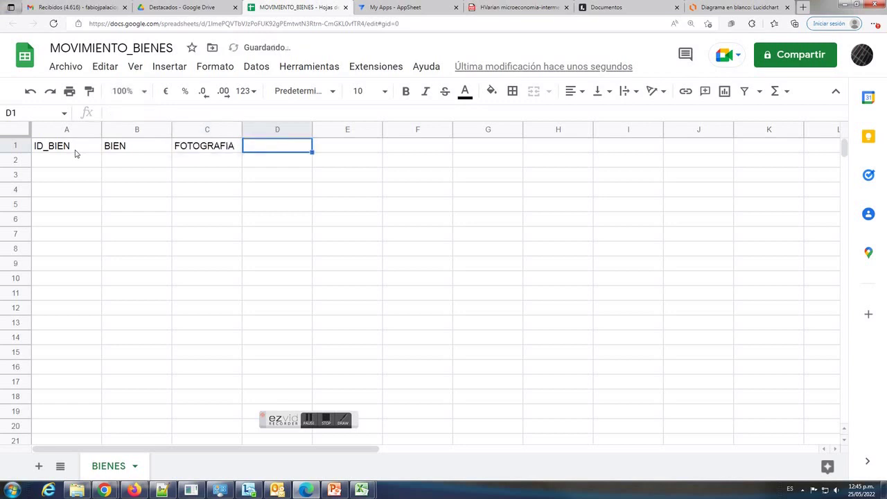
{"action": "type", "text": "TIPO"}
{"action": "key", "text": "Down"}
Make the headers in A1:D1 bold and give them a light green fill
{"action": "left_click_drag", "start_coordinate": [74, 151], "coordinate": [278, 147]}
{"action": "left_click", "coordinate": [405, 91]}
{"action": "left_click", "coordinate": [492, 91]}
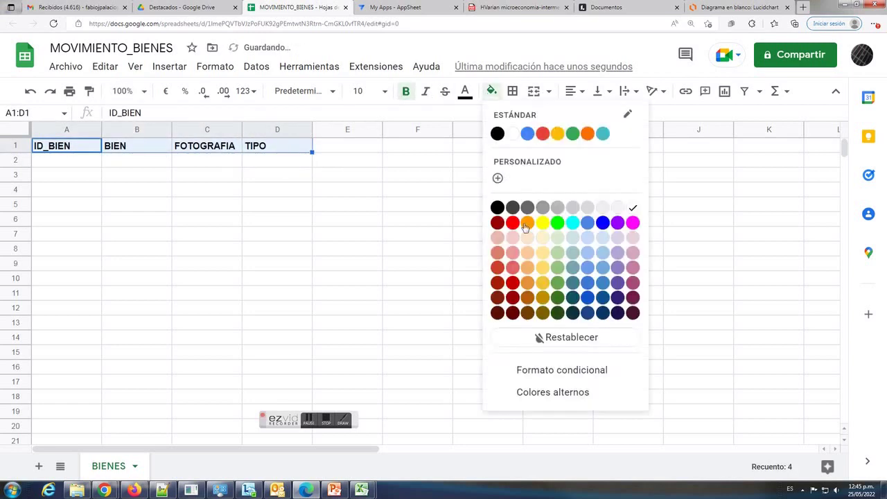
{"action": "left_click", "coordinate": [554, 238]}
{"action": "left_click", "coordinate": [419, 281]}
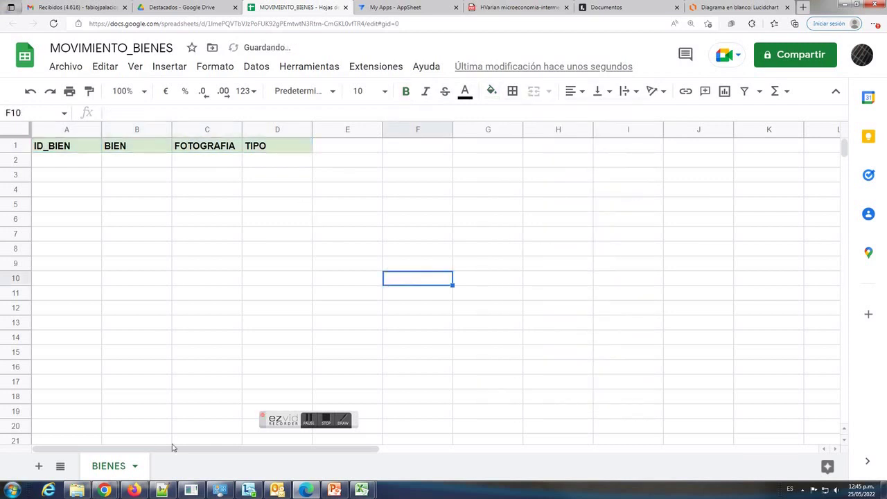
Add a second sheet and name it ETAPAS
{"action": "left_click", "coordinate": [39, 470]}
{"action": "double_click", "coordinate": [175, 466]}
{"action": "type", "text": "ETAPAS"}
{"action": "left_click", "coordinate": [180, 419]}
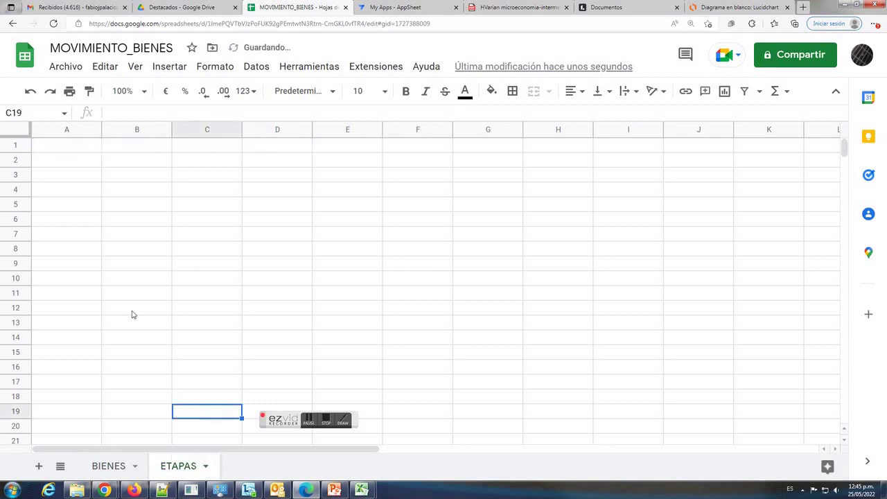
Enter the column headers ID_ETAPA, ETAPA and OBS in cells A1 to C1 of the ETAPAS sheet
{"action": "left_click", "coordinate": [79, 152]}
{"action": "type", "text": "ID_ETAPA"}
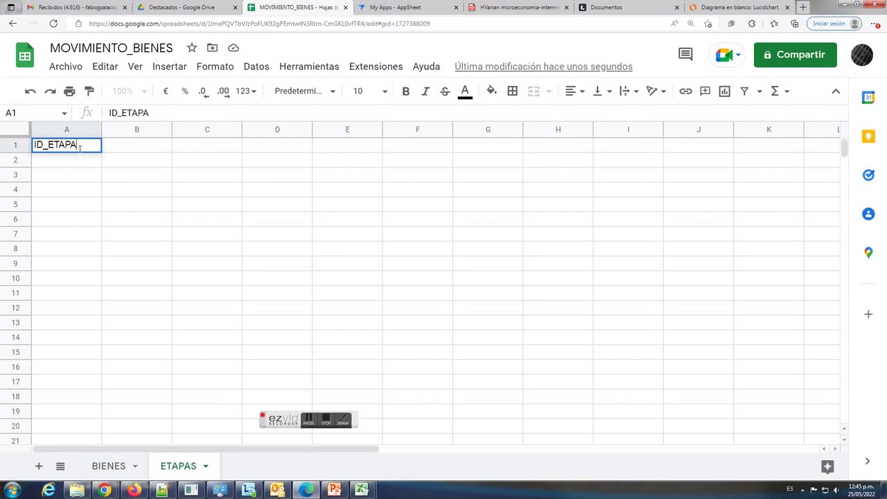
{"action": "key", "text": "Tab"}
{"action": "type", "text": "ETAPA"}
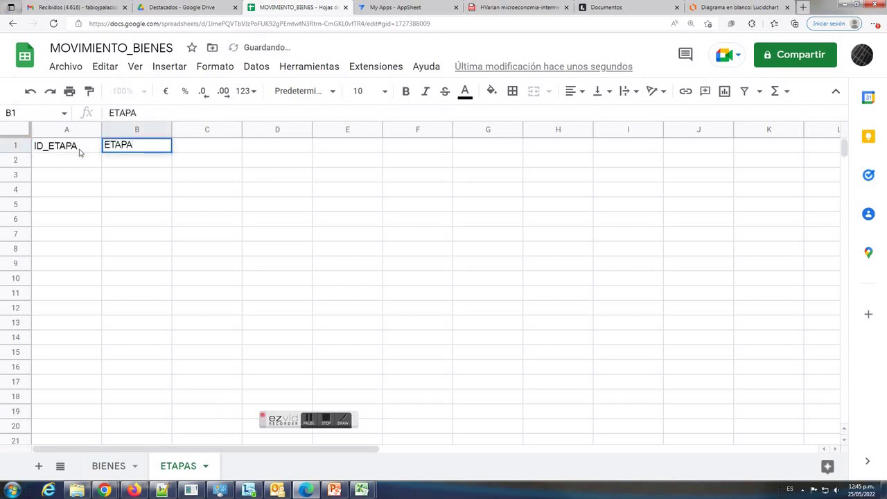
{"action": "key", "text": "Tab"}
{"action": "type", "text": "OBS"}
{"action": "key", "text": "Return"}
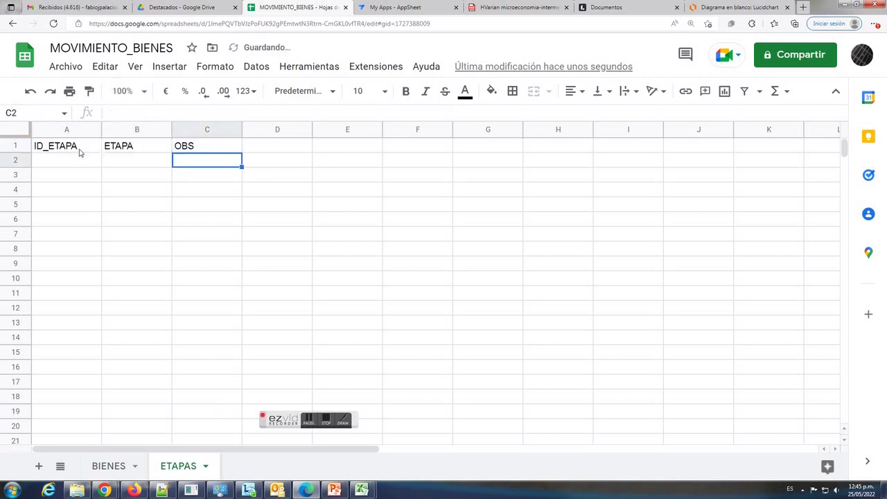
Make the ETAPAS headers in A1:C1 bold with a light cyan fill and compare them with the BIENES sheet
{"action": "left_click_drag", "start_coordinate": [79, 151], "coordinate": [185, 146]}
{"action": "left_click", "coordinate": [407, 91]}
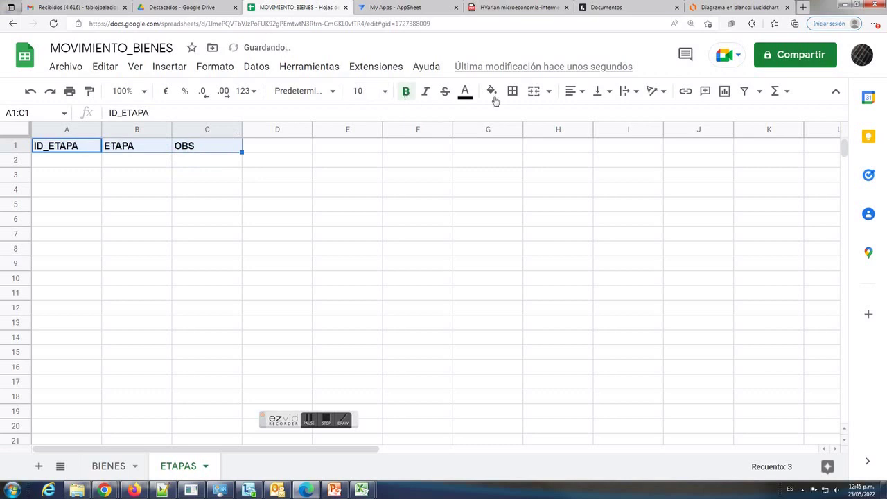
{"action": "left_click", "coordinate": [492, 91]}
{"action": "left_click", "coordinate": [572, 238]}
{"action": "left_click", "coordinate": [488, 233]}
{"action": "left_click", "coordinate": [127, 469]}
{"action": "left_click", "coordinate": [182, 469]}
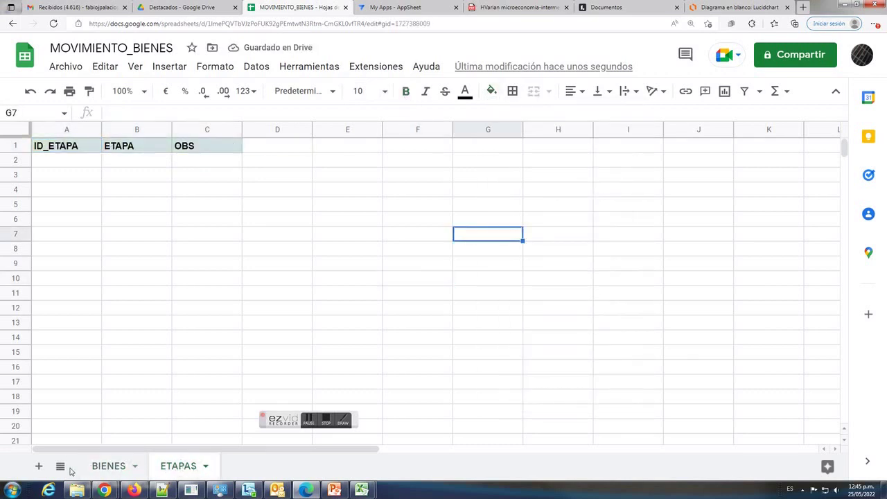
Add a third sheet and name it MOVIMIENTOS
{"action": "left_click", "coordinate": [38, 466]}
{"action": "double_click", "coordinate": [244, 467]}
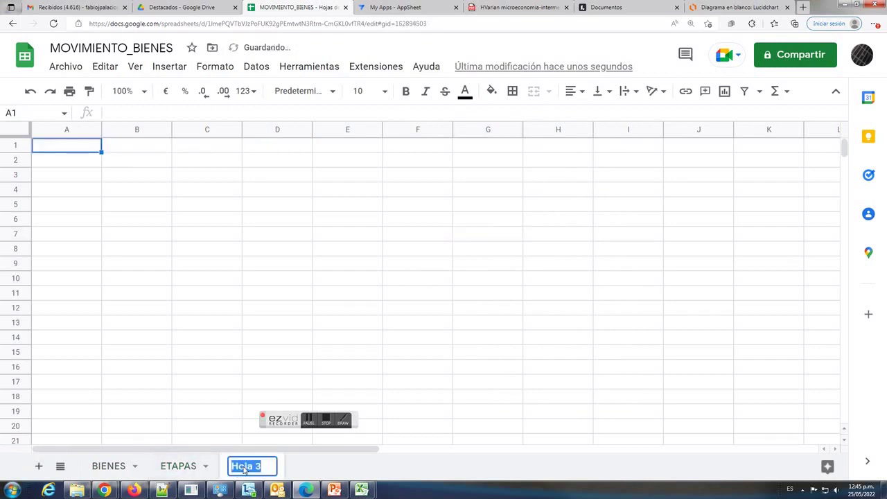
{"action": "type", "text": "MOVIMIENTOS"}
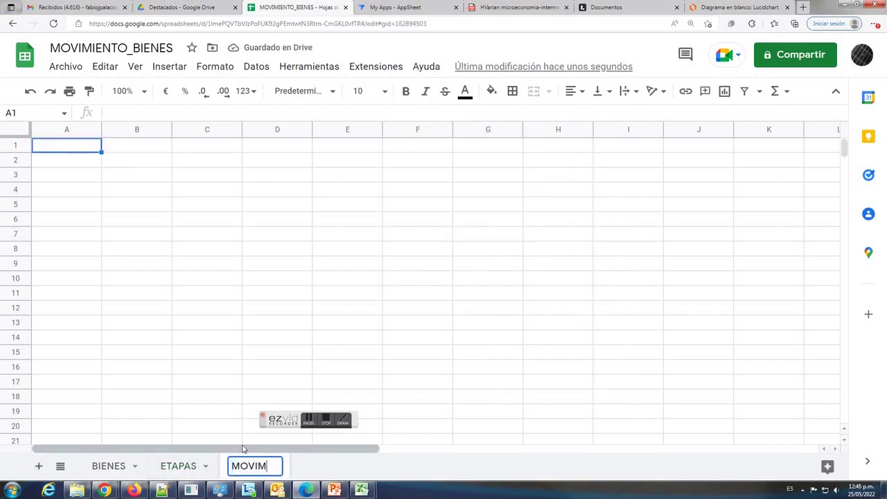
{"action": "left_click", "coordinate": [207, 368]}
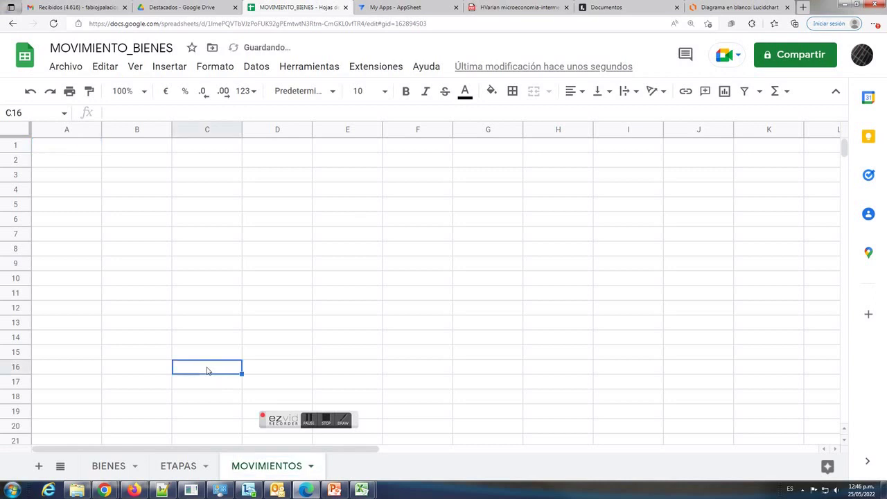
Enter the headers ID_MOVIMIENTO, ID_BIEN and FOTOGRAFIA in A1 to C1 of the MOVIMIENTOS sheet and fit column A to its text
{"action": "left_click", "coordinate": [87, 147]}
{"action": "type", "text": "ID"}
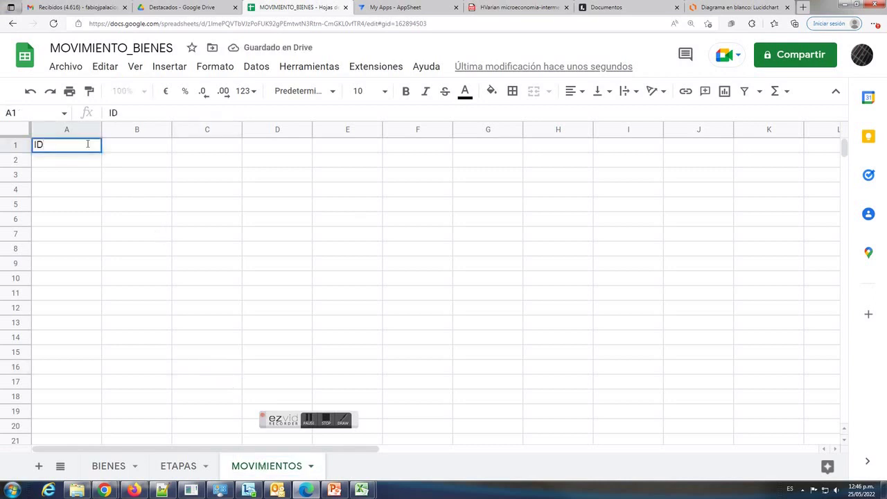
{"action": "type", "text": "_MOVIMIENTO"}
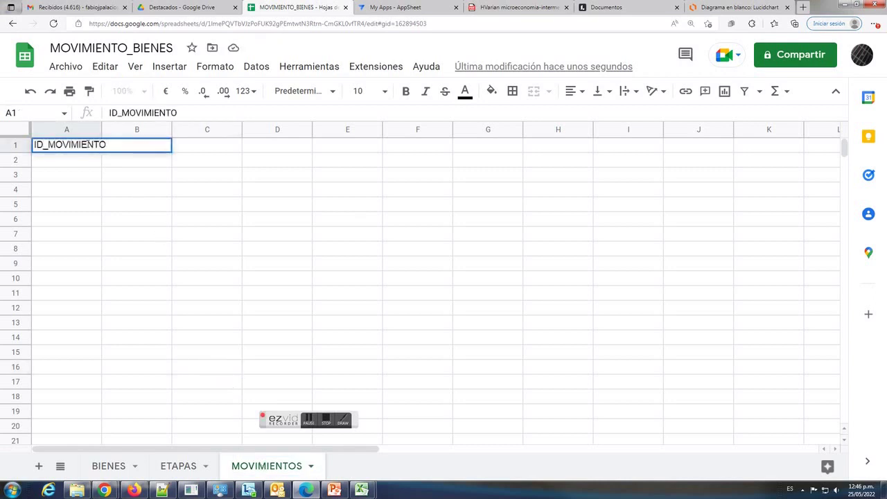
{"action": "key", "text": "Tab"}
{"action": "type", "text": "ID_BIEN"}
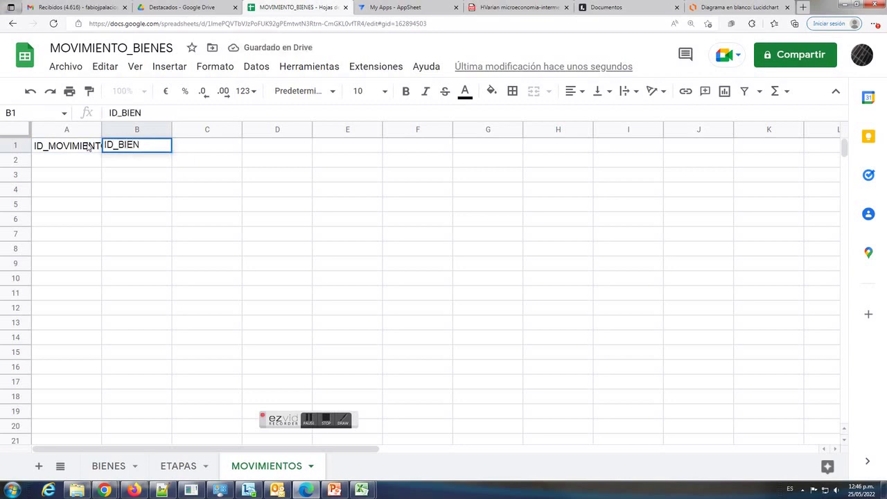
{"action": "key", "text": "Tab"}
{"action": "type", "text": "FOTOGRAFIA"}
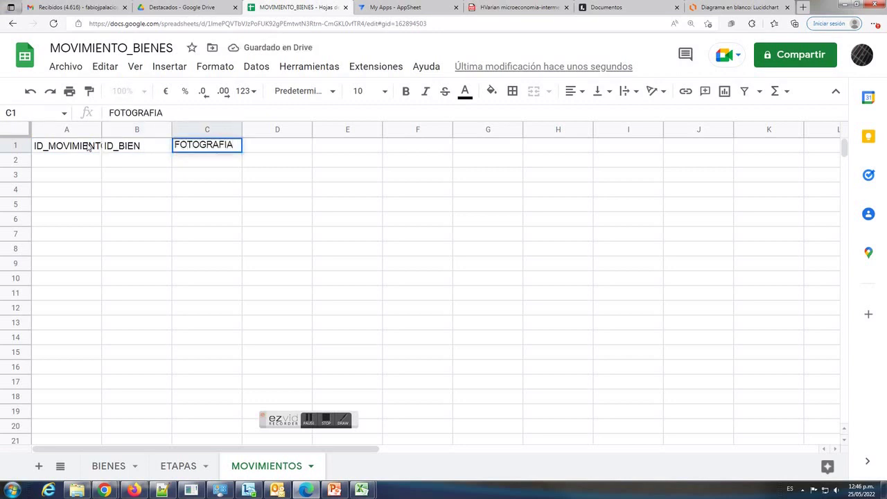
{"action": "key", "text": "Tab"}
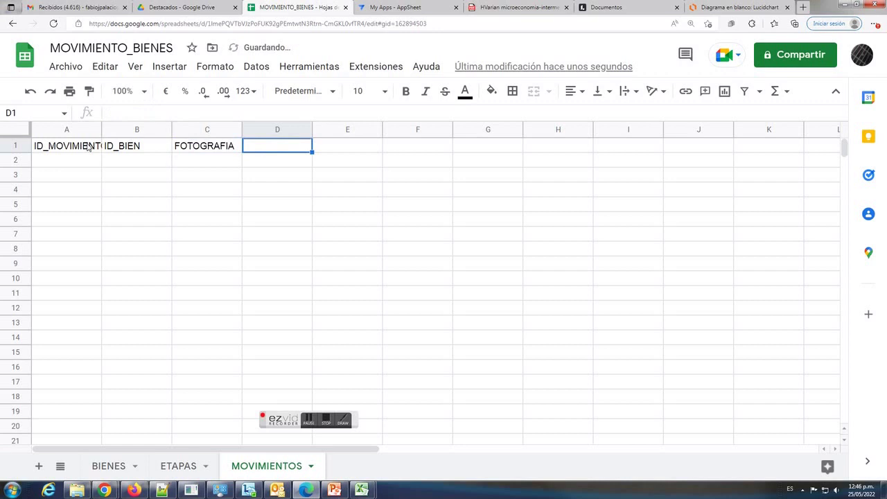
{"action": "double_click", "coordinate": [102, 129]}
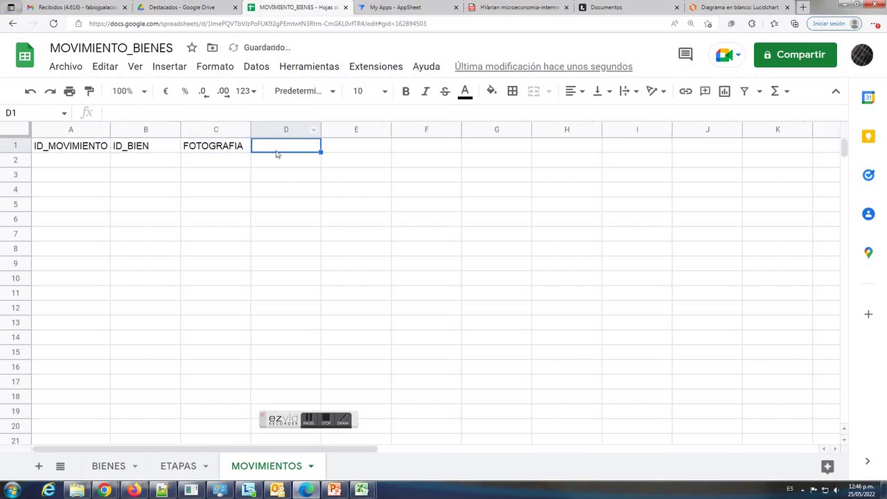
Enter the headers FECHA_MOV, ORIGEN, DESTINO, OBS and ENCARGADO in cells D1 to H1 of the MOVIMIENTOS sheet
{"action": "type", "text": "F"}
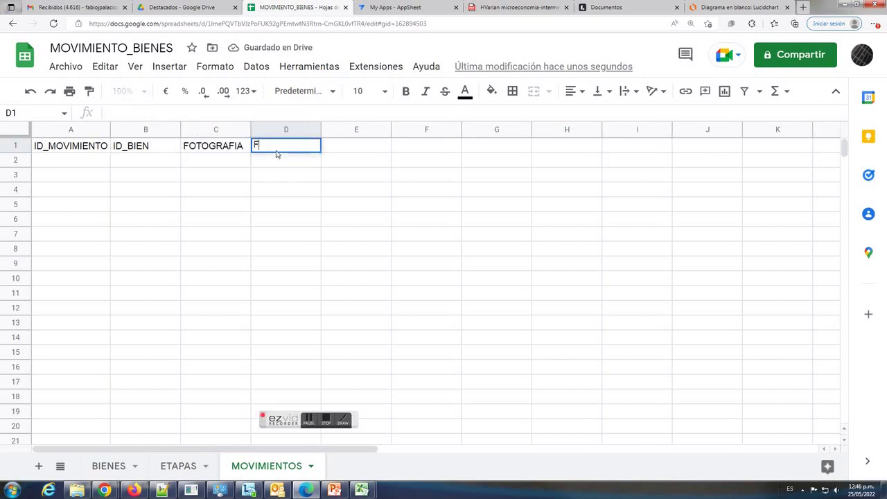
{"action": "type", "text": "ECHA_MOV"}
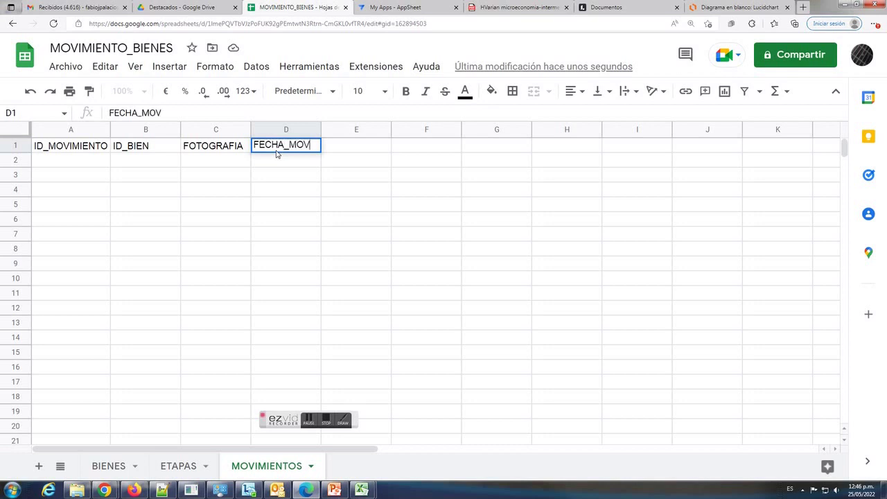
{"action": "key", "text": "Tab"}
{"action": "type", "text": "ORIGEN"}
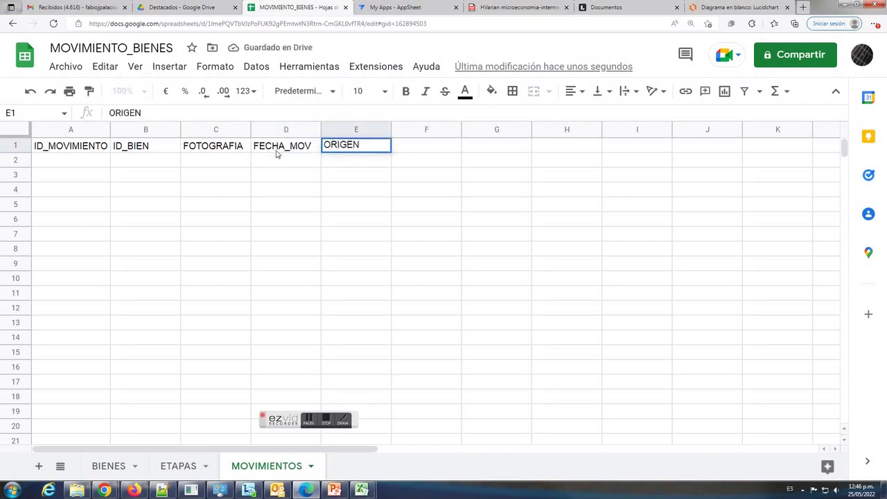
{"action": "key", "text": "Tab"}
{"action": "type", "text": "DESTINO"}
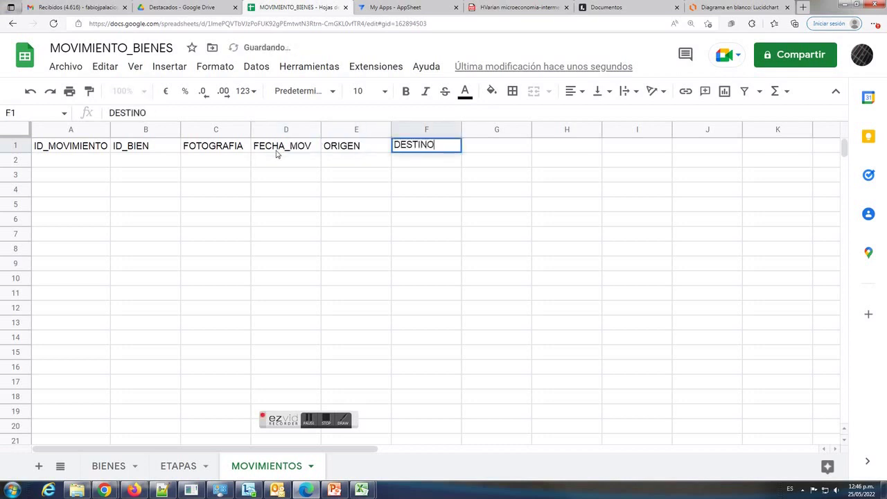
{"action": "key", "text": "Tab"}
{"action": "type", "text": "OBS"}
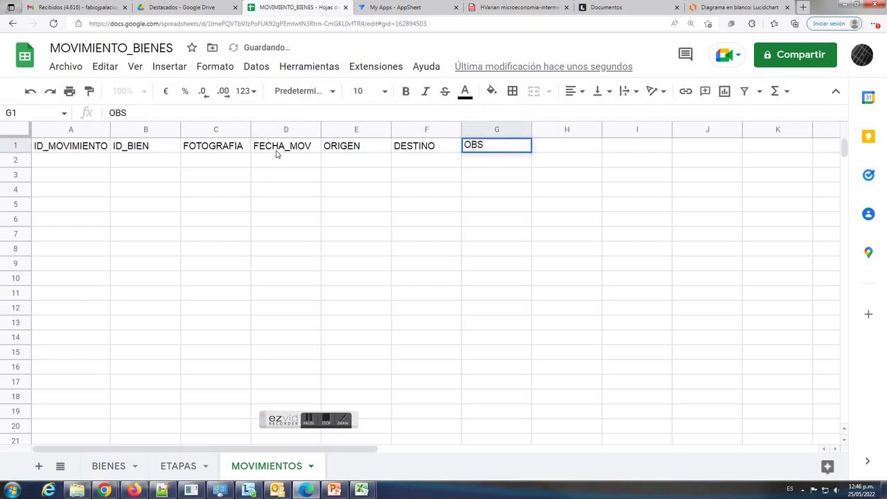
{"action": "key", "text": "Tab"}
{"action": "type", "text": "ENCARGADO"}
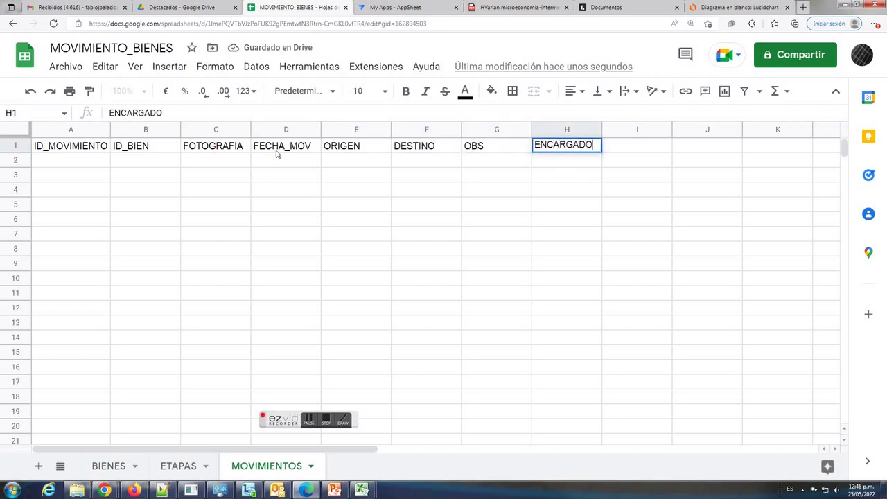
{"action": "key", "text": "Return"}
Make the MOVIMIENTOS headers in A1:H1 bold with a light orange fill
{"action": "left_click_drag", "start_coordinate": [79, 149], "coordinate": [567, 147]}
{"action": "left_click", "coordinate": [405, 93]}
{"action": "left_click", "coordinate": [491, 91]}
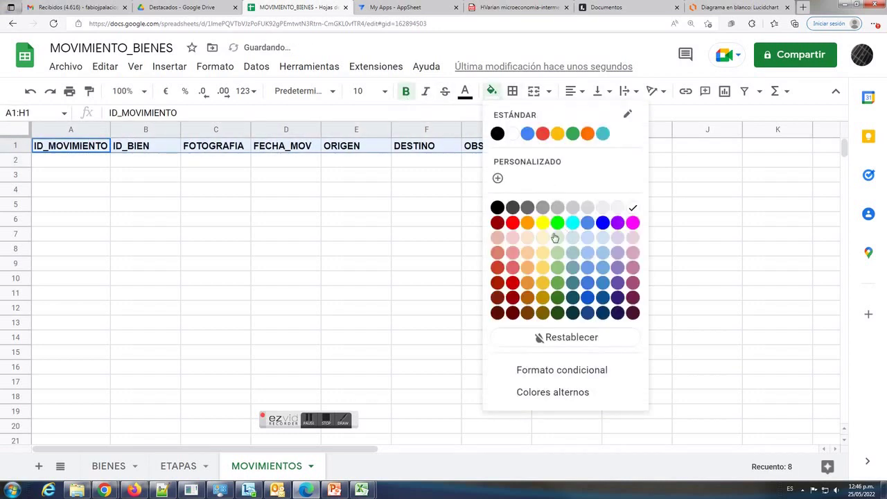
{"action": "left_click", "coordinate": [532, 240]}
{"action": "left_click", "coordinate": [517, 239]}
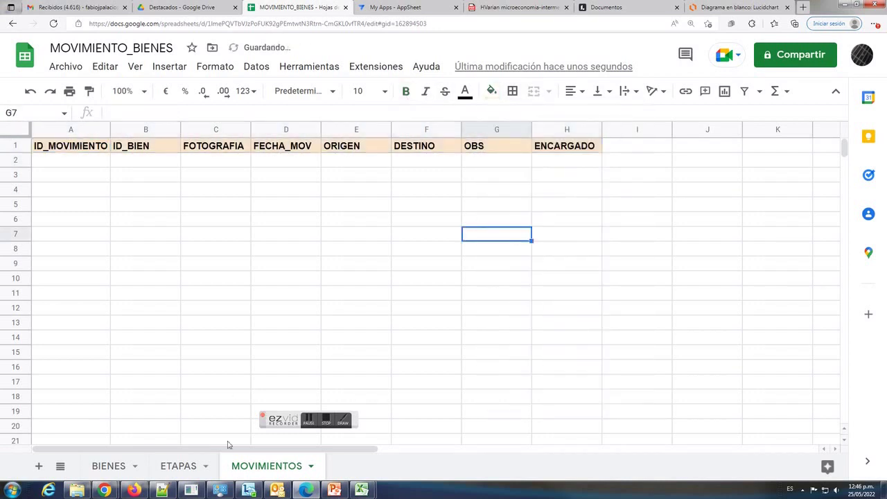
Review the headers on the BIENES and ETAPAS sheets and return to the MOVIMIENTOS sheet
{"action": "left_click", "coordinate": [111, 467]}
{"action": "left_click", "coordinate": [166, 467]}
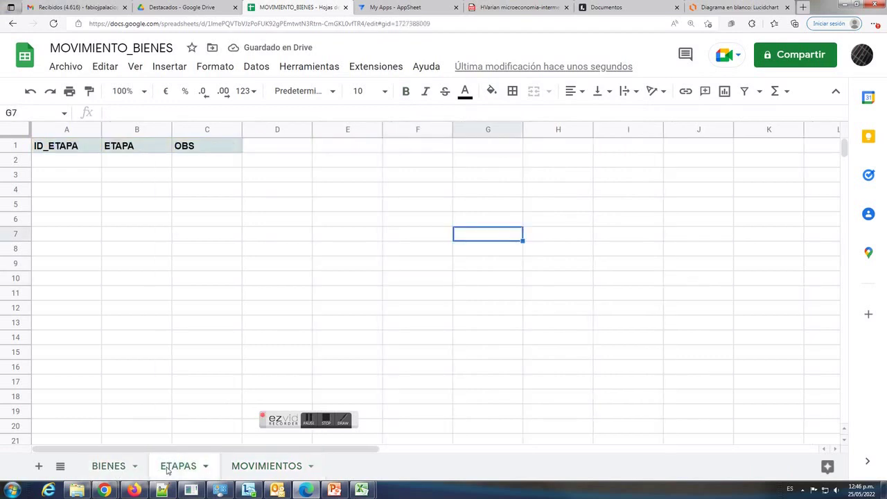
{"action": "left_click", "coordinate": [258, 471]}
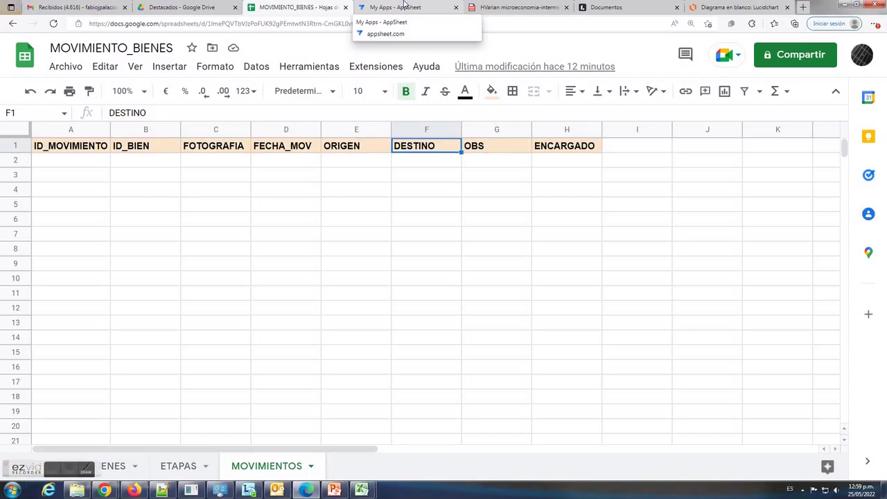
Switch to AppSheet and start making a new app based on your own data
{"action": "left_click", "coordinate": [406, 8]}
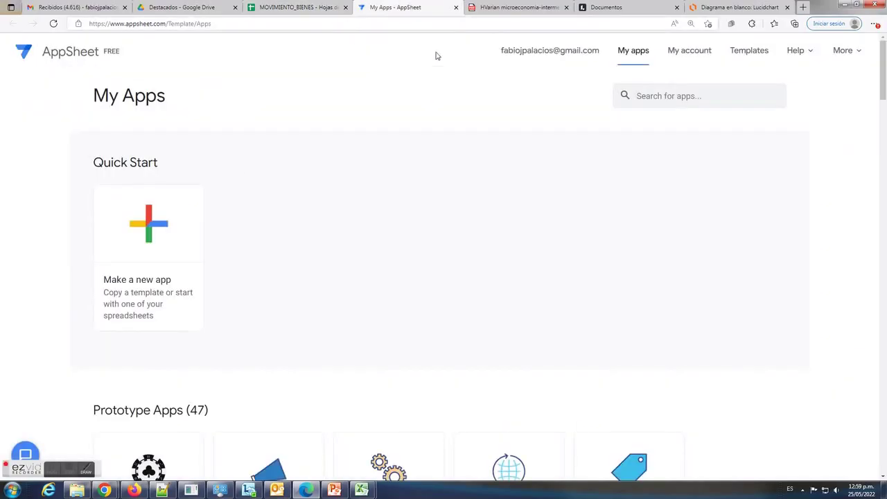
{"action": "left_click", "coordinate": [150, 224]}
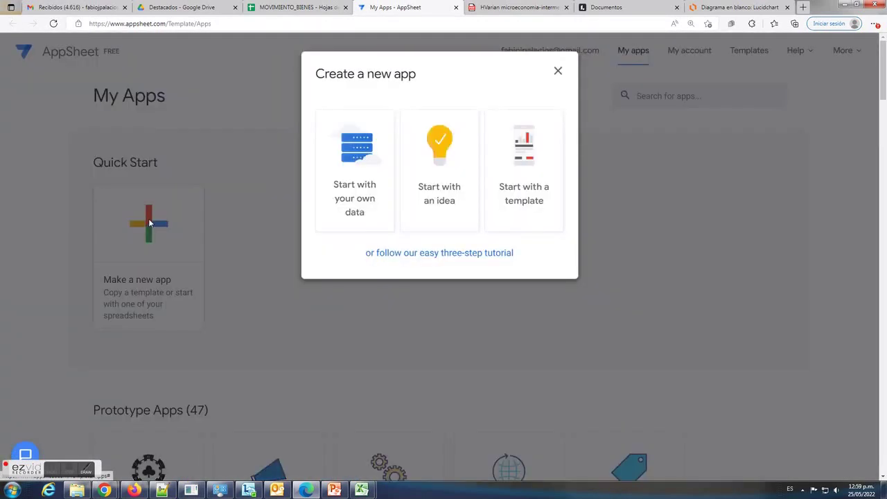
{"action": "left_click", "coordinate": [368, 153]}
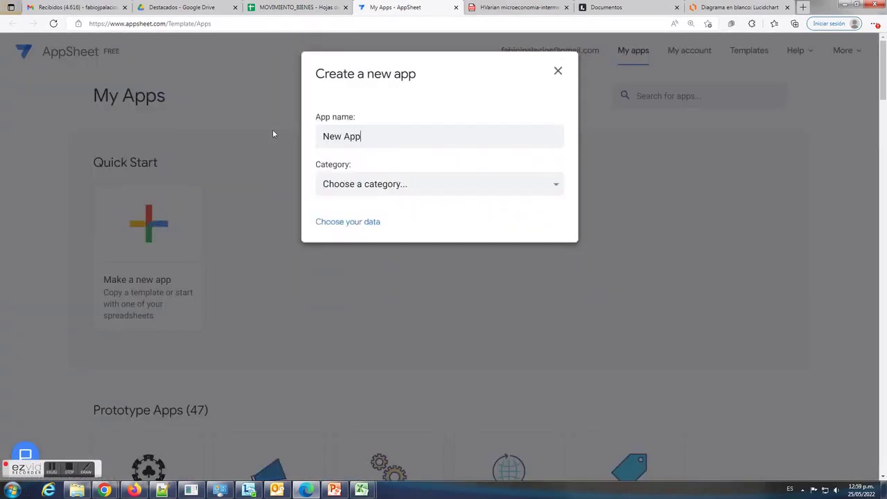
Name the new app MOVIMIENTO_BIENES
{"action": "key", "text": "ctrl+a"}
{"action": "type", "text": "movi"}
{"action": "key", "text": "BackSpace"}
{"action": "key", "text": "BackSpace"}
{"action": "key", "text": "BackSpace"}
{"action": "key", "text": "BackSpace"}
{"action": "type", "text": "MOVIMIENTO_BIENES"}
{"action": "left_click", "coordinate": [425, 188]}
Search My Drive for MOVIMIENTO and choose the MOVIMIENTO_BIENES spreadsheet as the new app's data source
{"action": "left_click", "coordinate": [334, 226]}
{"action": "left_click", "coordinate": [332, 223]}
{"action": "left_click", "coordinate": [337, 123]}
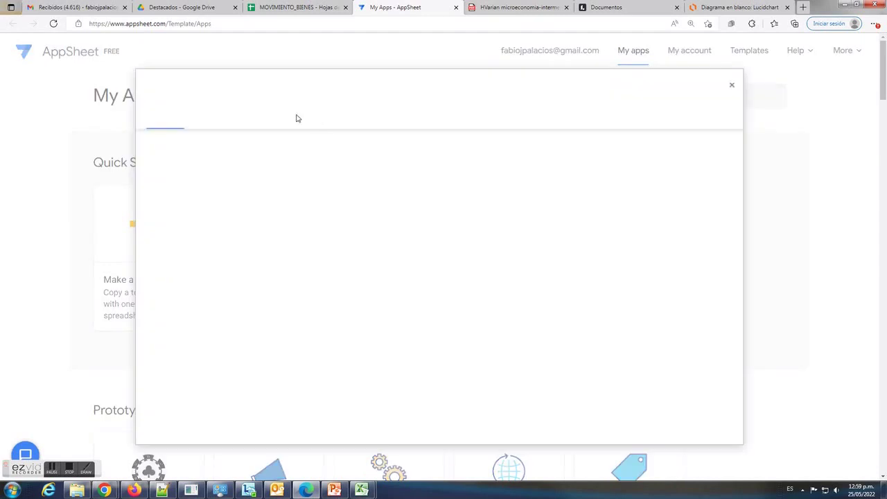
{"action": "left_click", "coordinate": [250, 150]}
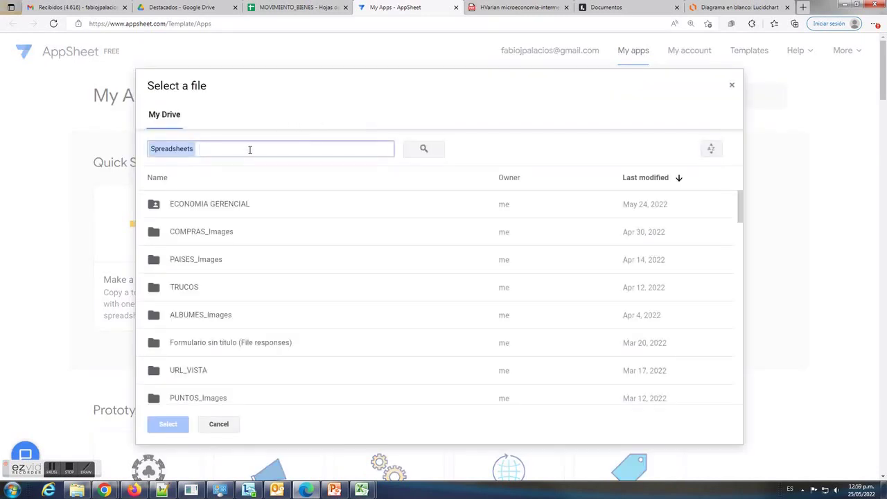
{"action": "type", "text": "MOVIMIENTO"}
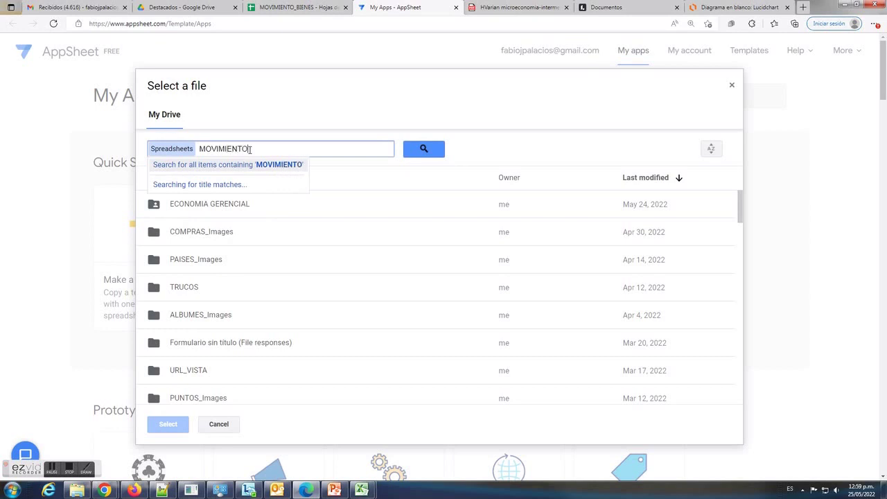
{"action": "key", "text": "Return"}
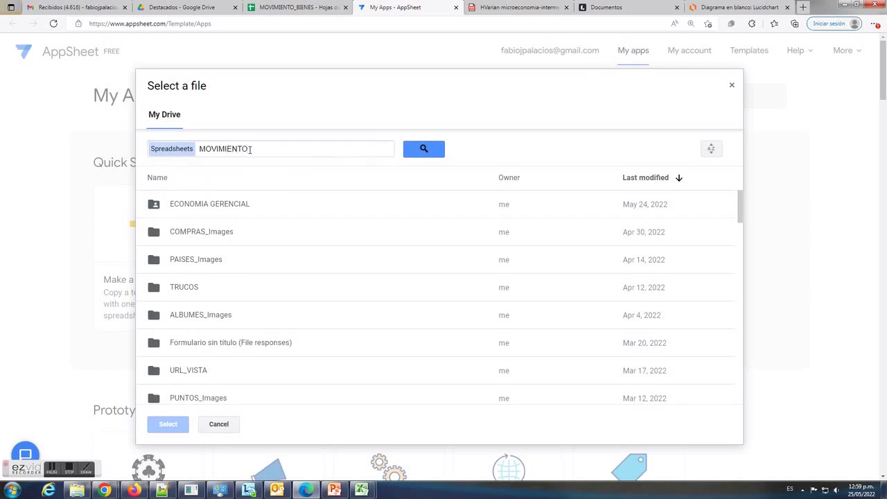
{"action": "left_click", "coordinate": [275, 149]}
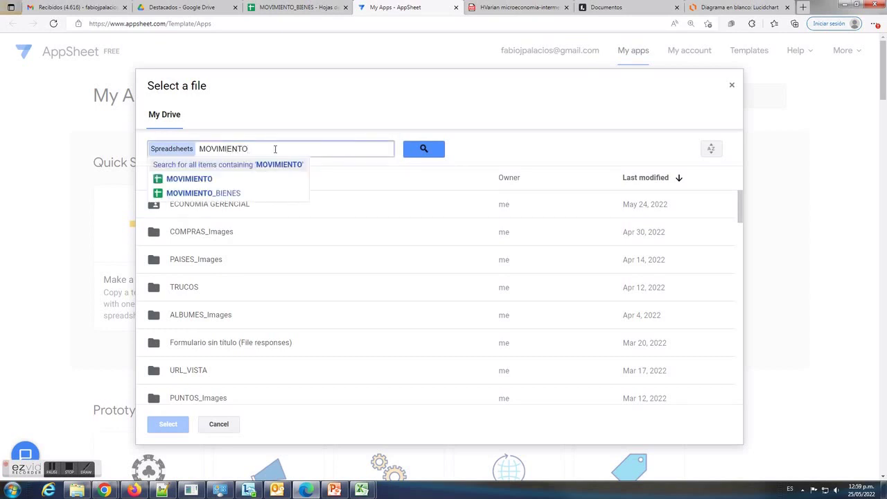
{"action": "left_click", "coordinate": [212, 193]}
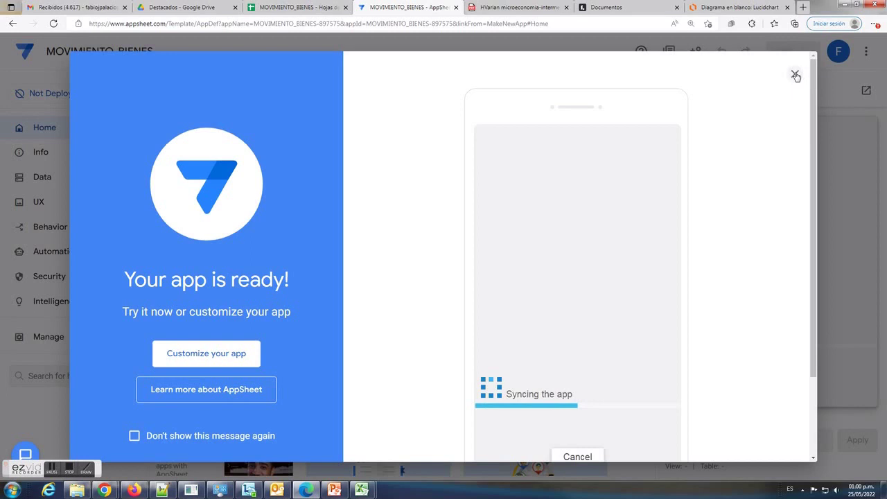
Dismiss the app-ready message and add the suggested ETAPAS and MOVIMIENTOS tables to the app's data
{"action": "left_click", "coordinate": [795, 74]}
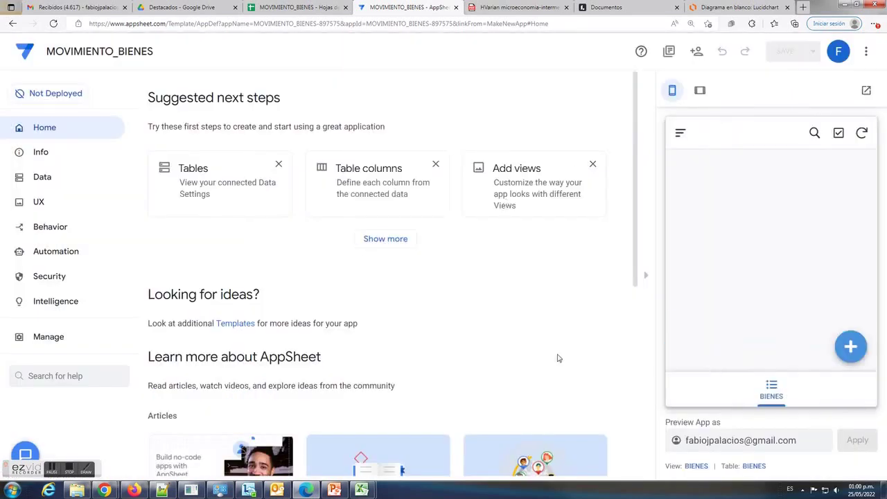
{"action": "left_click", "coordinate": [46, 181]}
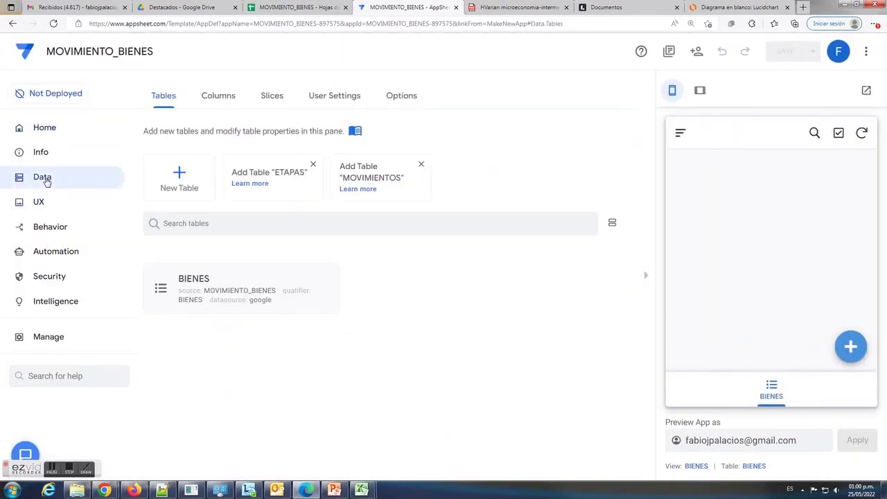
{"action": "left_click", "coordinate": [260, 177]}
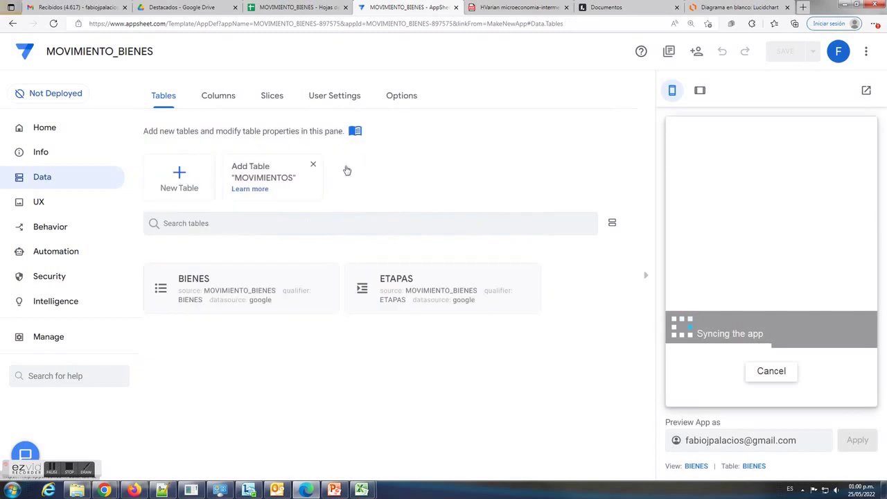
{"action": "left_click", "coordinate": [264, 177]}
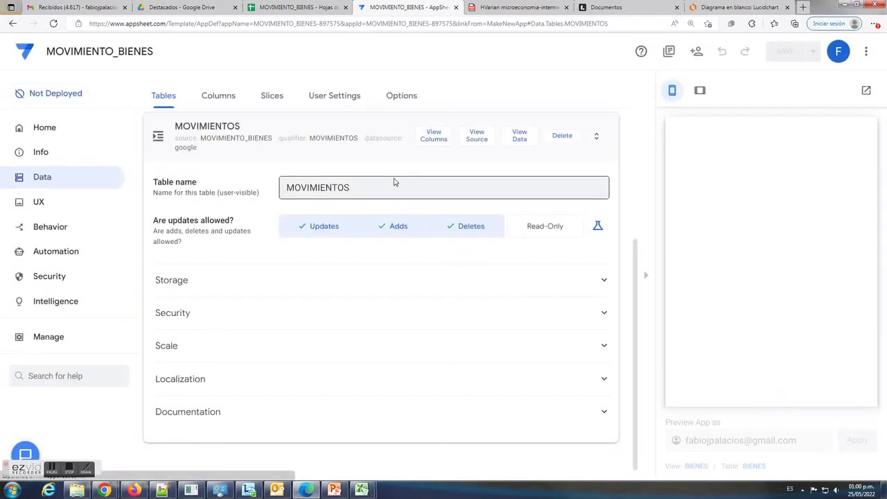
{"action": "left_click", "coordinate": [393, 131]}
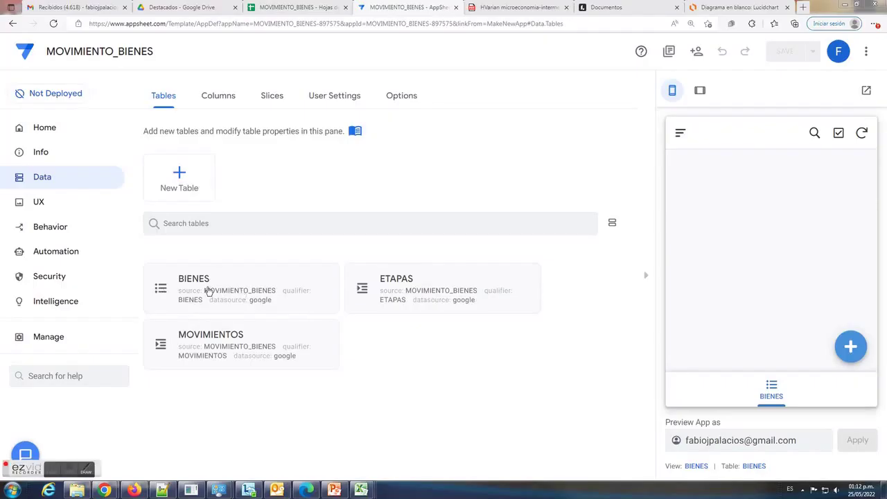
Open the columns of the BIENES table and examine the initial value formula of the ID_BIEN column
{"action": "left_click", "coordinate": [210, 291]}
{"action": "left_click", "coordinate": [434, 129]}
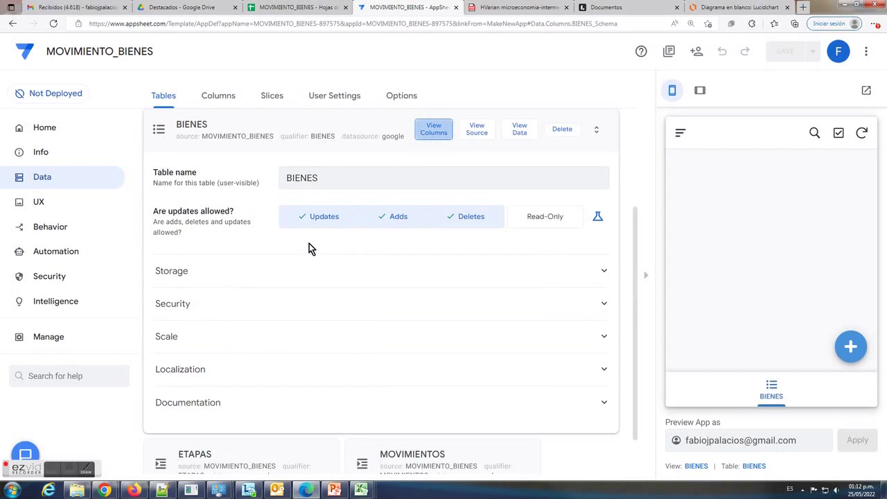
{"action": "left_click", "coordinate": [167, 243]}
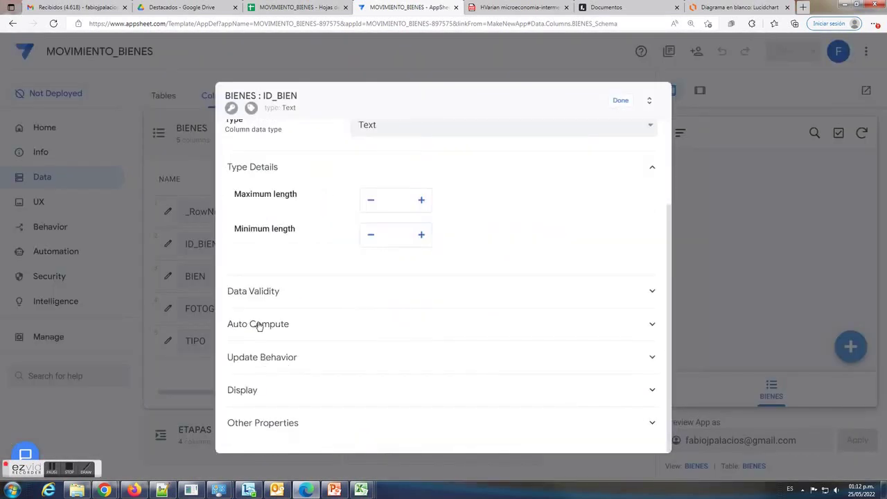
{"action": "left_click", "coordinate": [258, 324]}
{"action": "left_click_drag", "start_coordinate": [289, 396], "coordinate": [229, 394]}
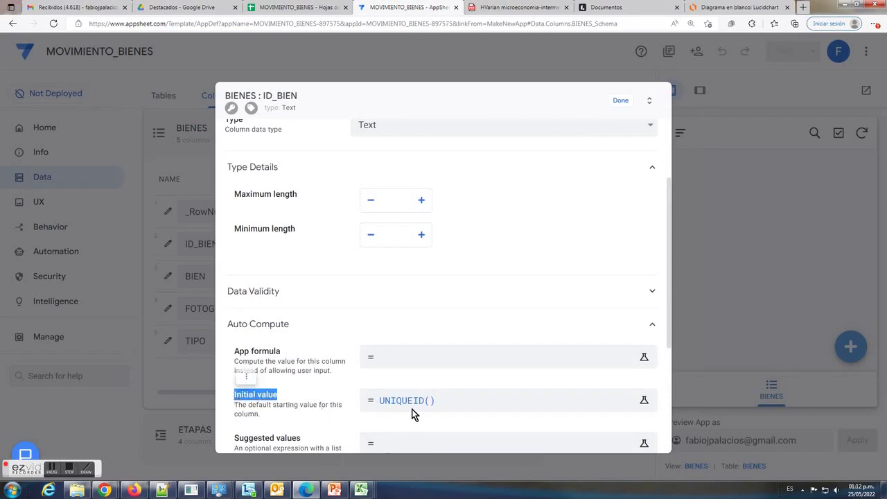
{"action": "left_click", "coordinate": [620, 100]}
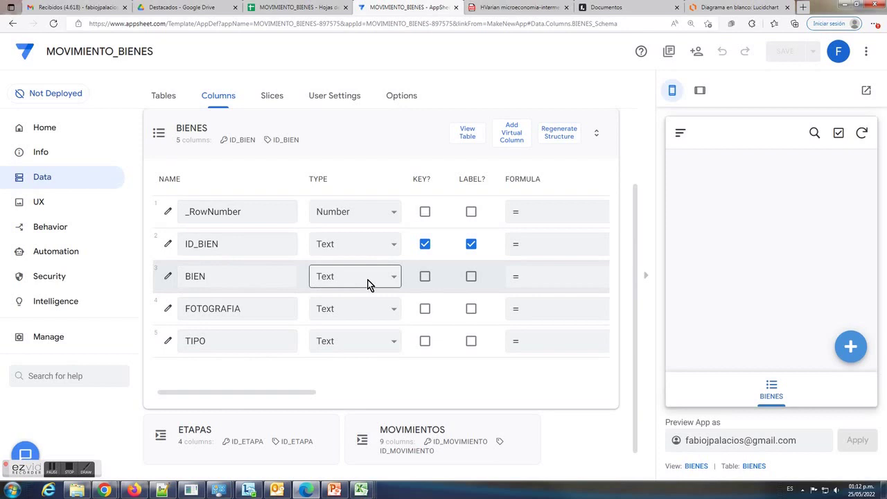
Set the type of the FOTOGRAFIA column in the BIENES table to Image
{"action": "left_click", "coordinate": [344, 276]}
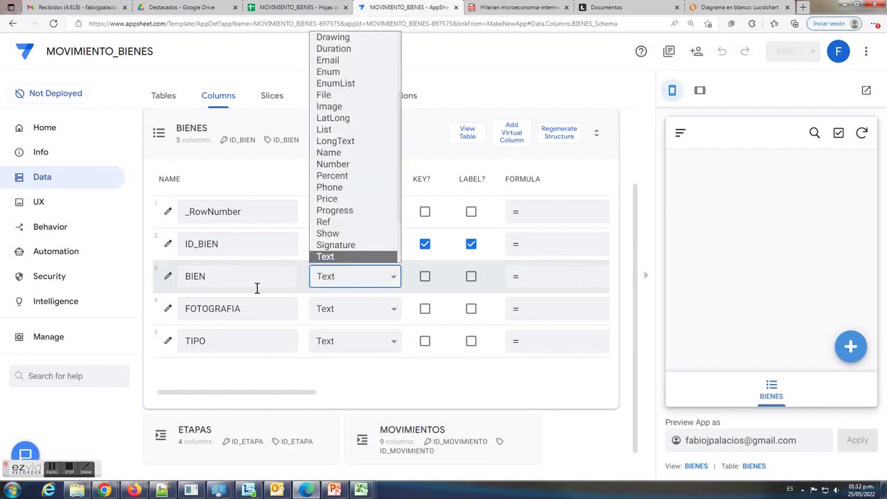
{"action": "left_click", "coordinate": [376, 311]}
{"action": "left_click", "coordinate": [377, 311]}
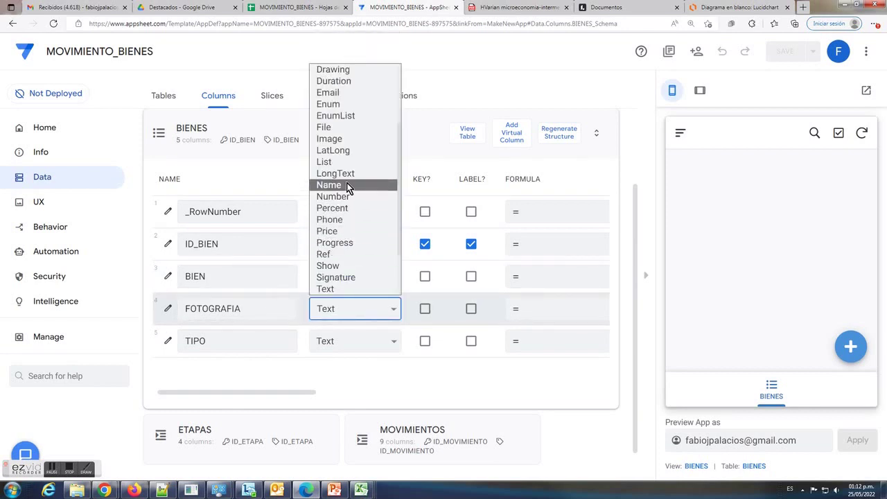
{"action": "left_click", "coordinate": [350, 140]}
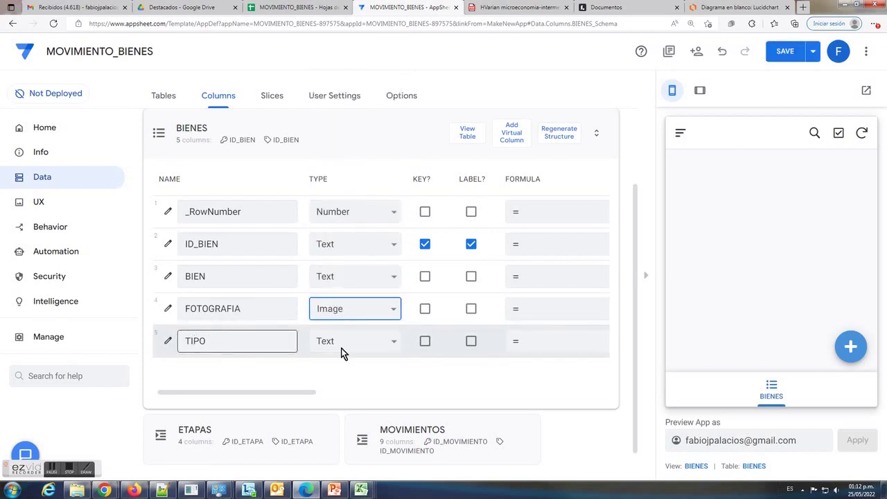
Open the settings of the TIPO column in the BIENES table and set its type to Enum
{"action": "left_click", "coordinate": [168, 341]}
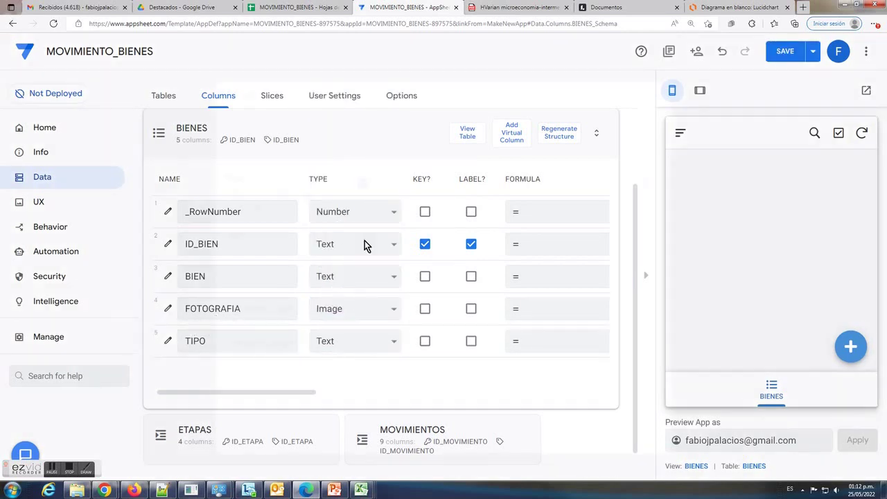
{"action": "scroll", "coordinate": [481, 201], "scroll_direction": "down", "scroll_amount": 1}
{"action": "left_click", "coordinate": [481, 194]}
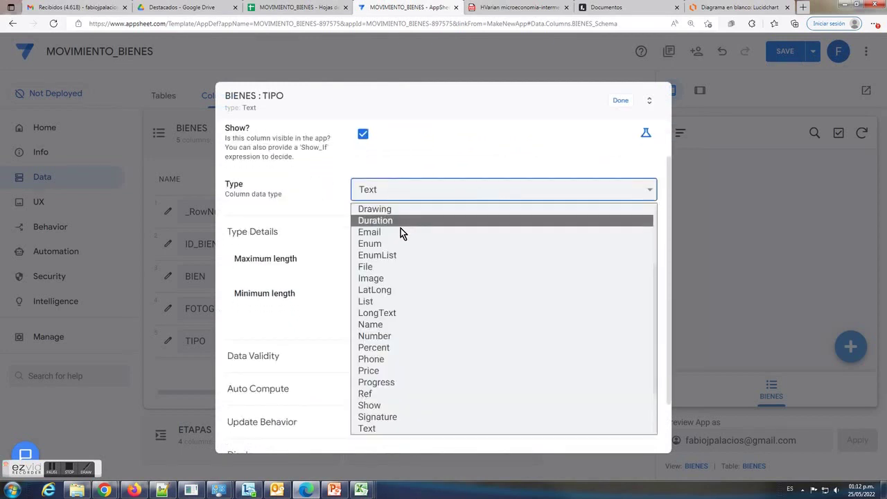
{"action": "left_click", "coordinate": [384, 243]}
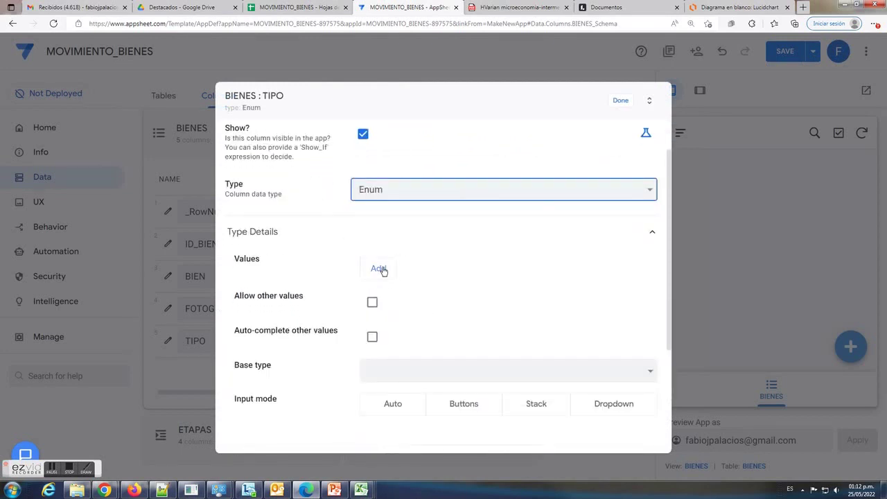
Add ELECTRONICO, MUEBLE and ACCESORIO as the allowed values of the TIPO column and accept the column settings
{"action": "left_click", "coordinate": [380, 269]}
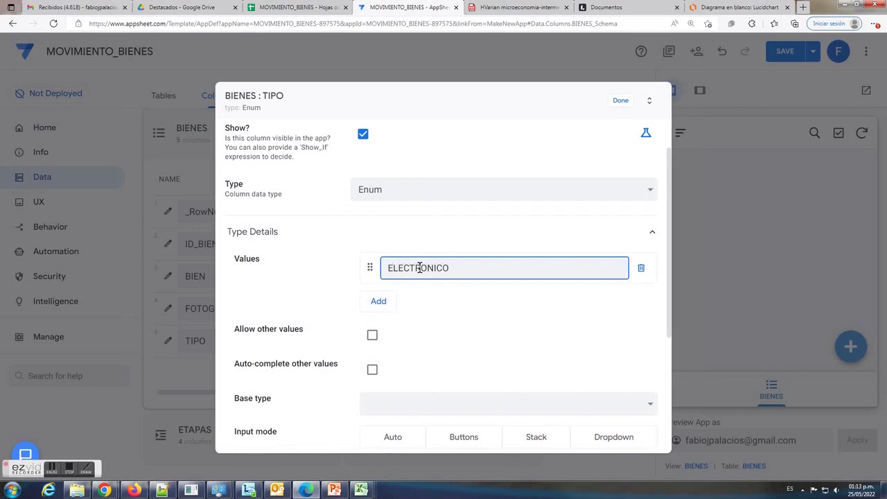
{"action": "left_click", "coordinate": [378, 301]}
{"action": "left_click", "coordinate": [410, 303]}
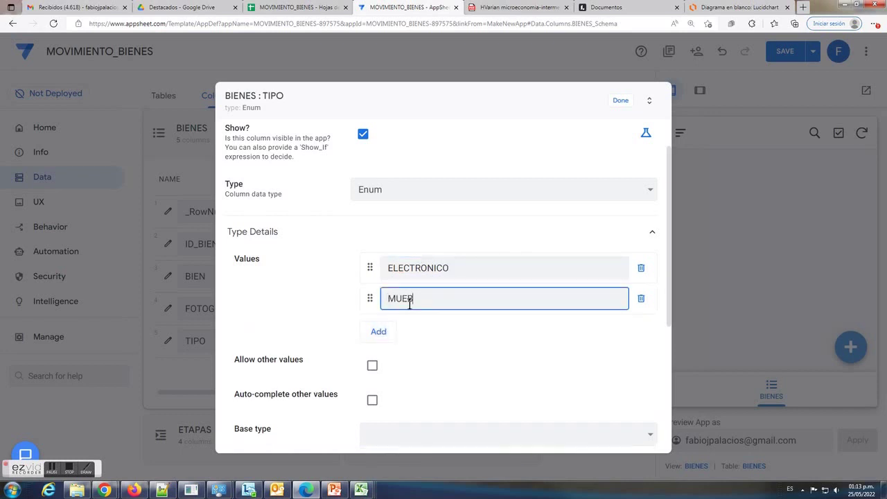
{"action": "left_click", "coordinate": [382, 333]}
{"action": "left_click", "coordinate": [400, 329]}
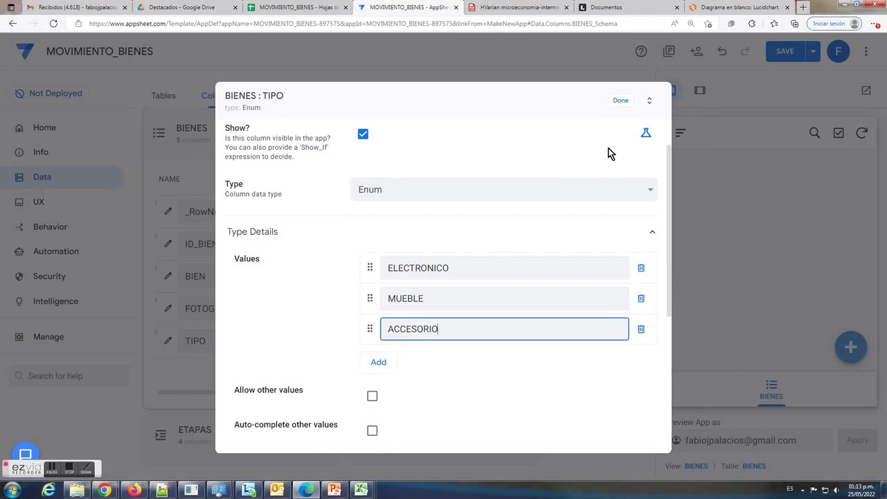
{"action": "left_click", "coordinate": [621, 101]}
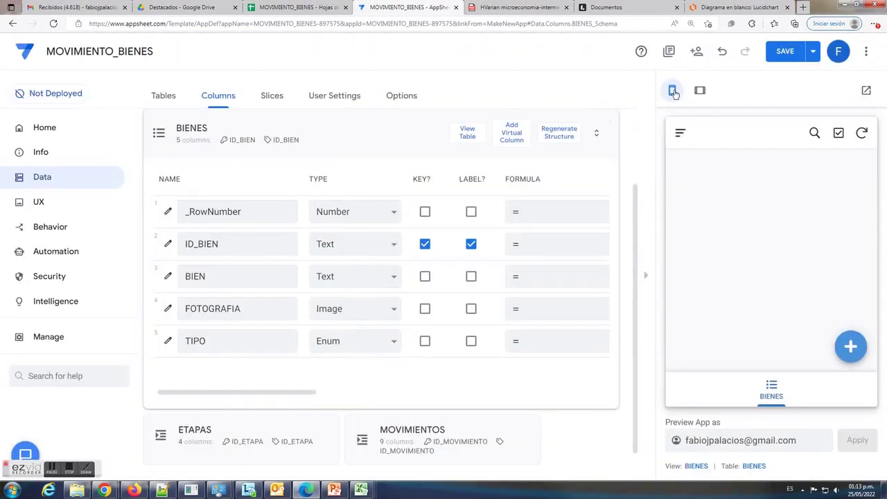
Switch from the BIENES columns to the ETAPAS columns and examine the initial value formula of ID_ETAPA
{"action": "left_click", "coordinate": [369, 144]}
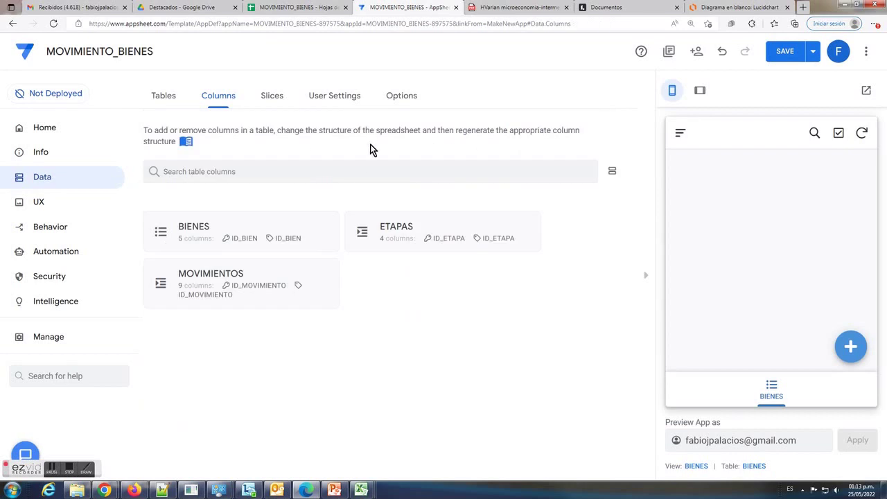
{"action": "left_click", "coordinate": [400, 234]}
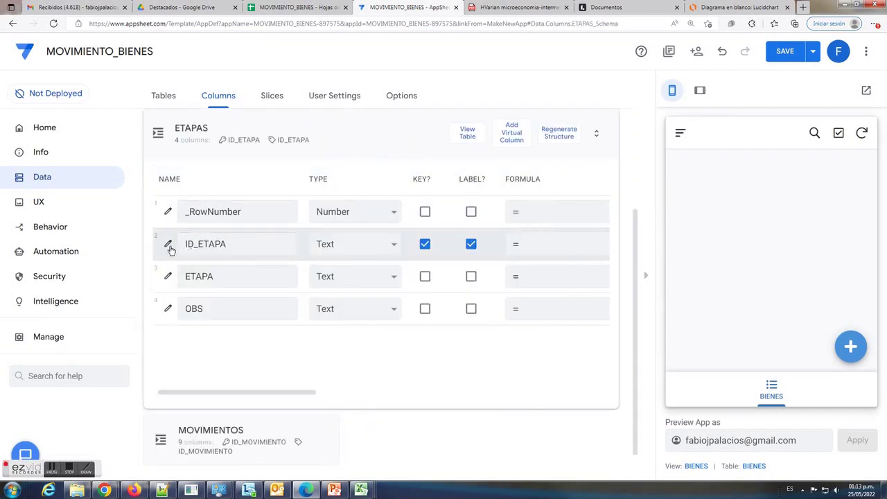
{"action": "left_click", "coordinate": [169, 246]}
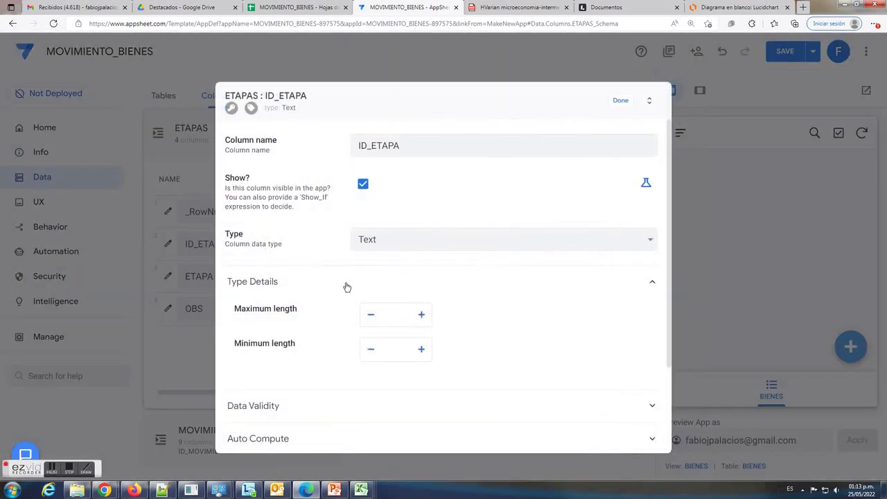
{"action": "scroll", "coordinate": [332, 312], "scroll_direction": "down", "scroll_amount": 1}
{"action": "left_click", "coordinate": [252, 391]}
{"action": "scroll", "coordinate": [311, 390], "scroll_direction": "down", "scroll_amount": 2}
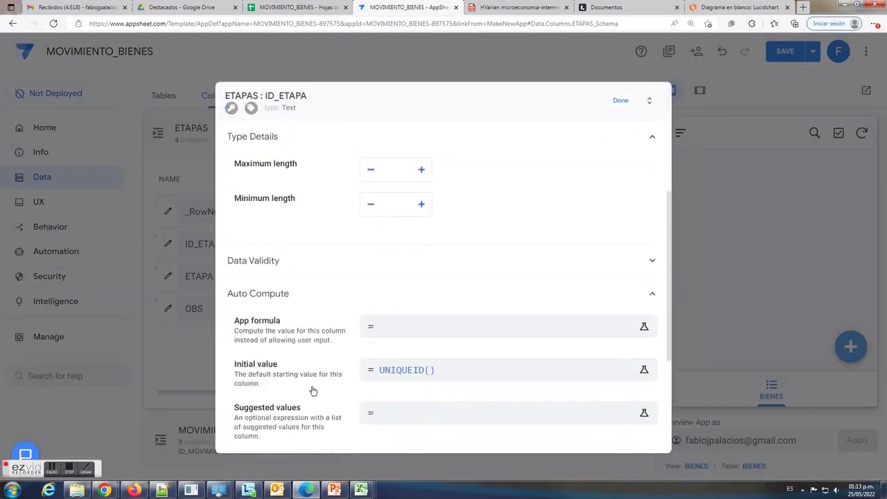
{"action": "left_click_drag", "start_coordinate": [233, 360], "coordinate": [283, 364]}
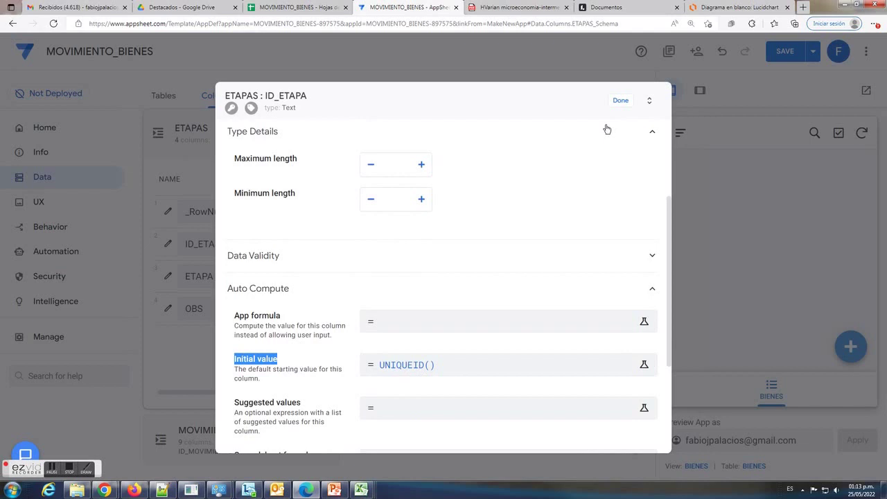
{"action": "left_click", "coordinate": [621, 102]}
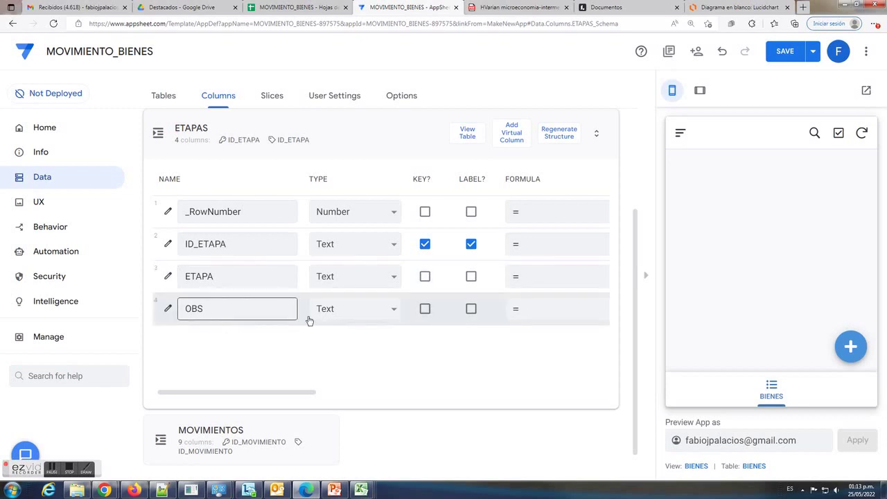
Set the type of the OBS column in the ETAPAS table to LongText and collapse the table
{"action": "left_click", "coordinate": [387, 311]}
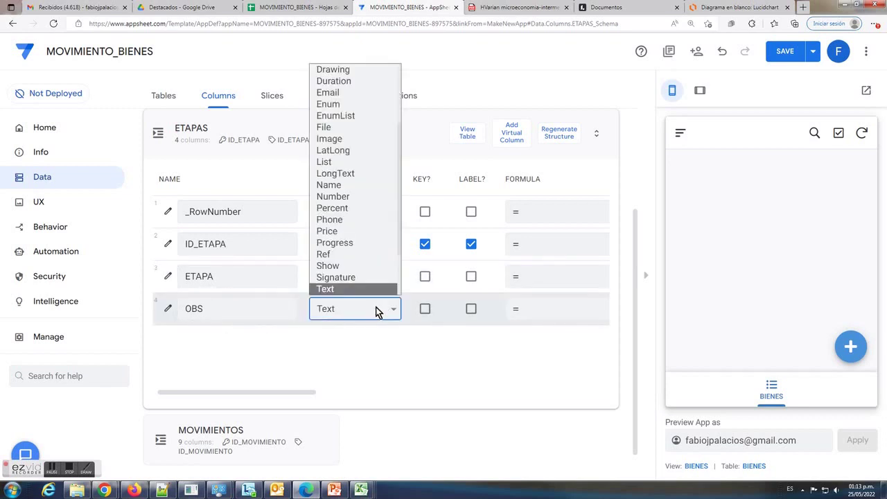
{"action": "left_click", "coordinate": [346, 177]}
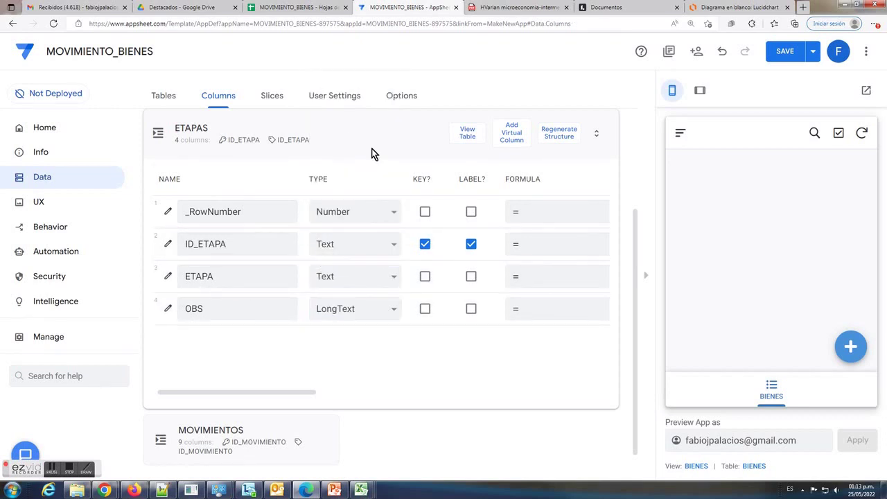
{"action": "left_click", "coordinate": [372, 153]}
Open the columns of the MOVIMIENTOS table and examine the initial value formula of ID_MOVIMIENTO
{"action": "left_click", "coordinate": [211, 286]}
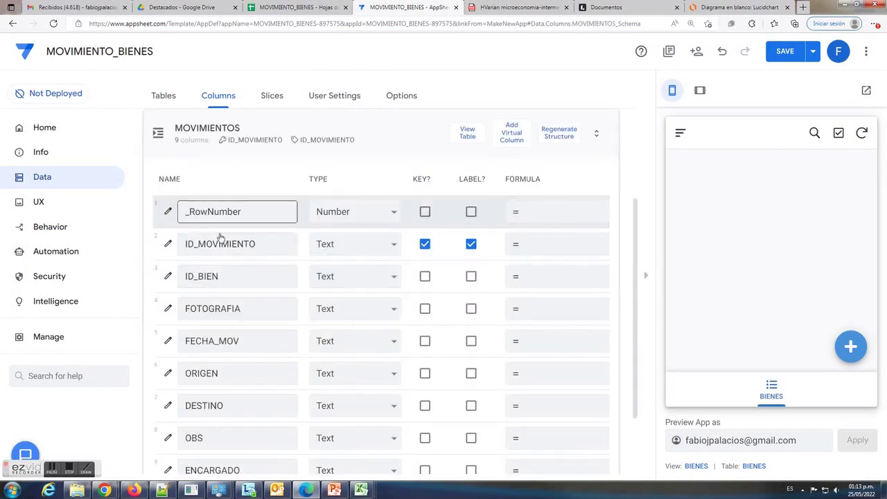
{"action": "left_click", "coordinate": [173, 245]}
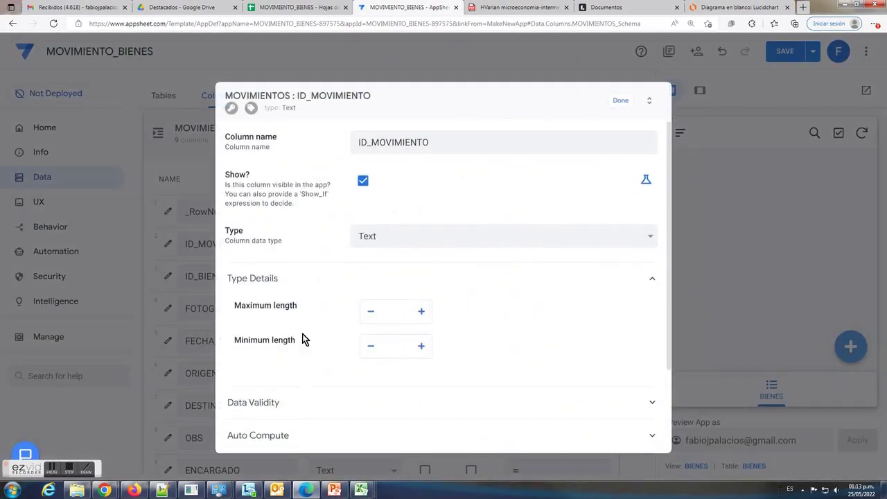
{"action": "scroll", "coordinate": [300, 340], "scroll_direction": "down", "scroll_amount": 3}
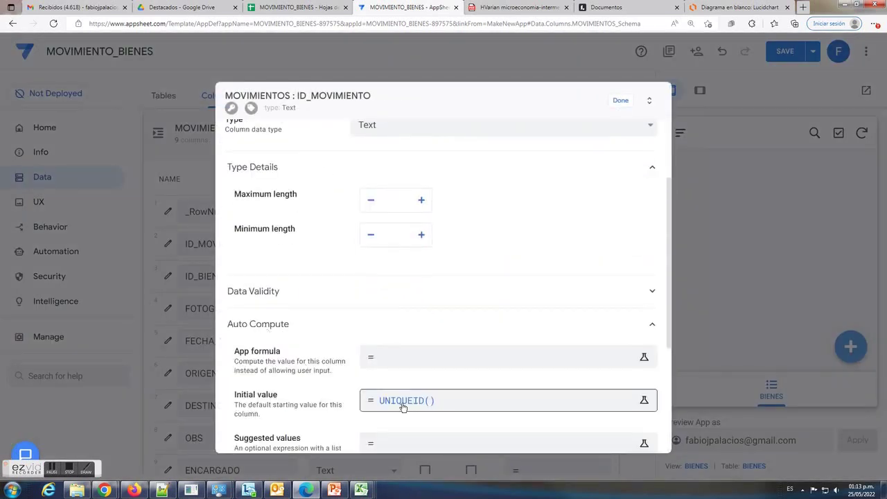
{"action": "left_click", "coordinate": [621, 102]}
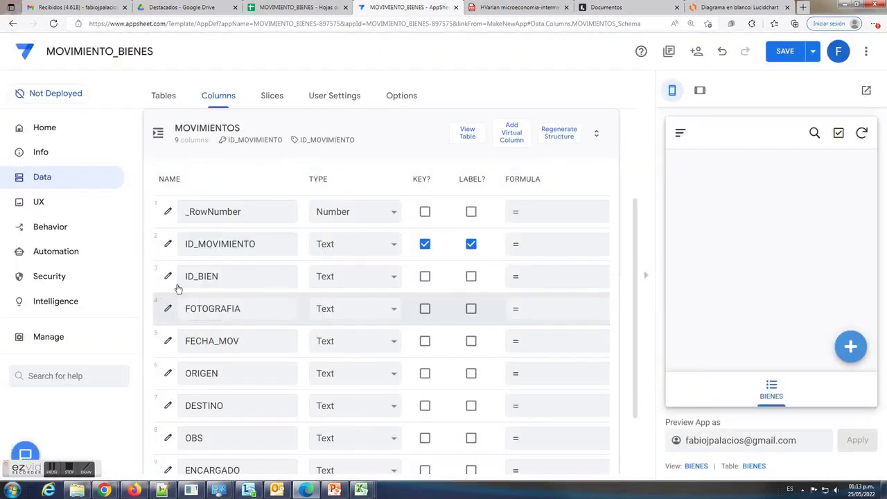
Make the ID_BIEN column of MOVIMIENTOS a Ref to the BIENES table and enable its "Is a part of?" option
{"action": "left_click", "coordinate": [221, 277]}
{"action": "left_click_drag", "start_coordinate": [222, 277], "coordinate": [180, 275]}
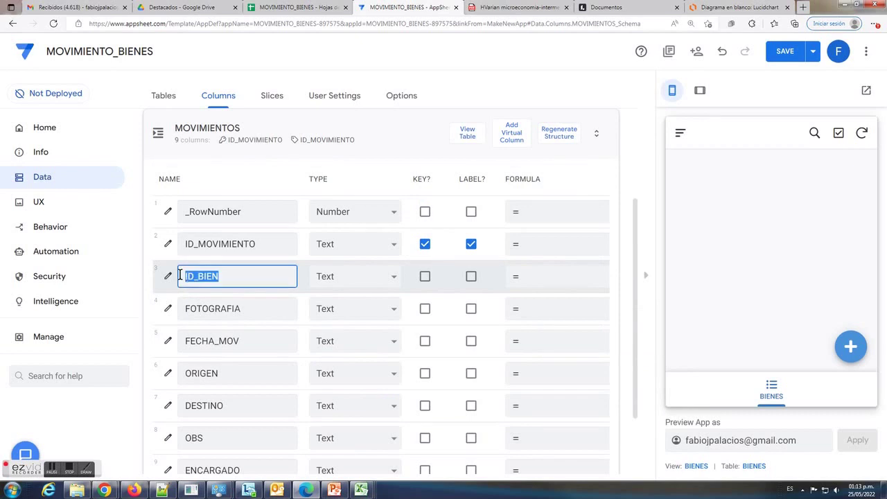
{"action": "left_click", "coordinate": [396, 277]}
{"action": "left_click", "coordinate": [363, 223]}
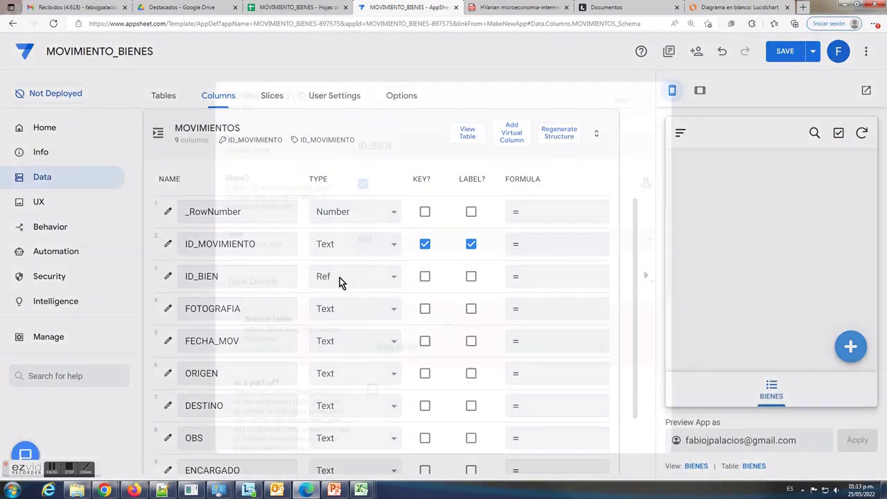
{"action": "left_click", "coordinate": [448, 330]}
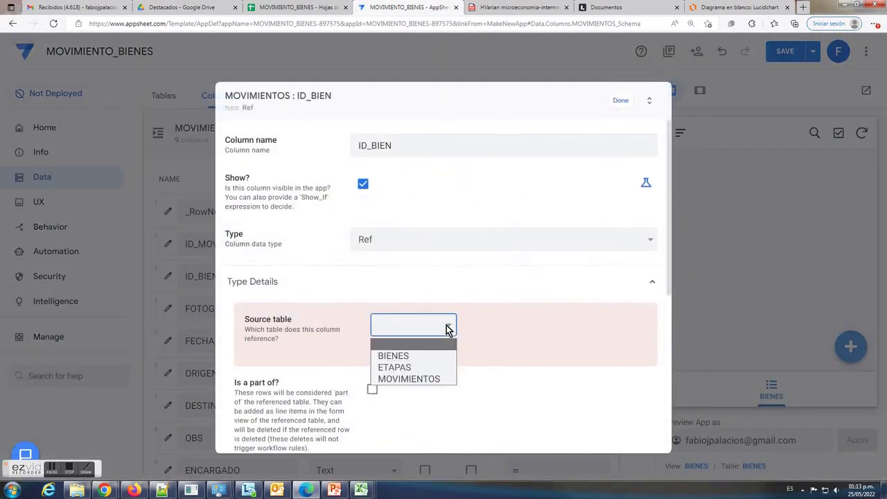
{"action": "left_click", "coordinate": [416, 355]}
{"action": "left_click_drag", "start_coordinate": [280, 363], "coordinate": [243, 362]}
{"action": "left_click", "coordinate": [372, 368]}
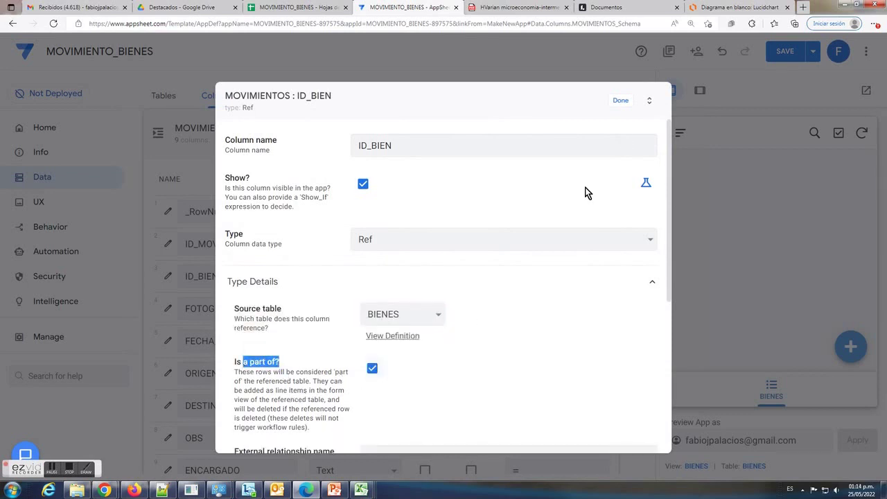
{"action": "left_click", "coordinate": [621, 102]}
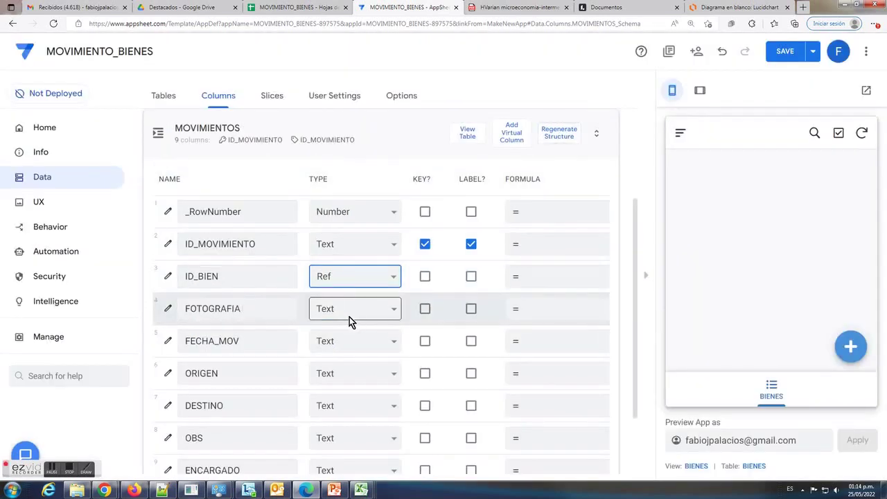
Set the type of the FECHA_MOV column in the MOVIMIENTOS table to DateTime
{"action": "left_click", "coordinate": [390, 342]}
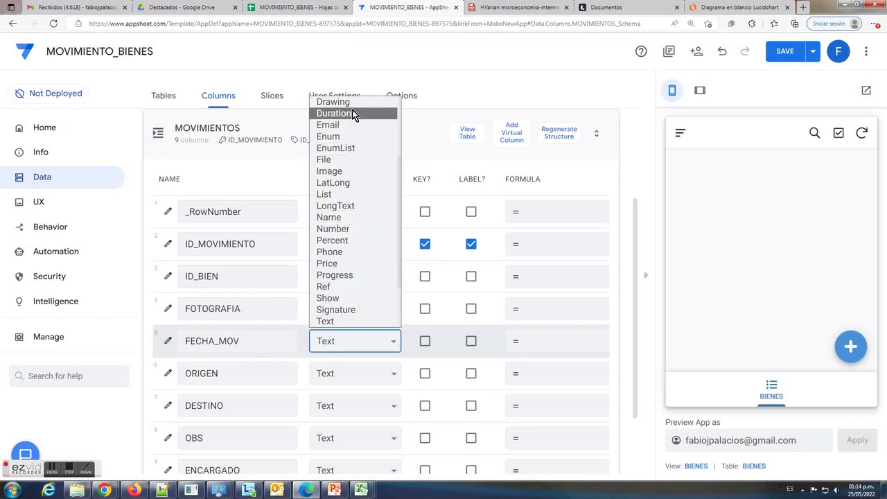
{"action": "scroll", "coordinate": [347, 135], "scroll_direction": "up", "scroll_amount": 1}
{"action": "left_click", "coordinate": [340, 149]}
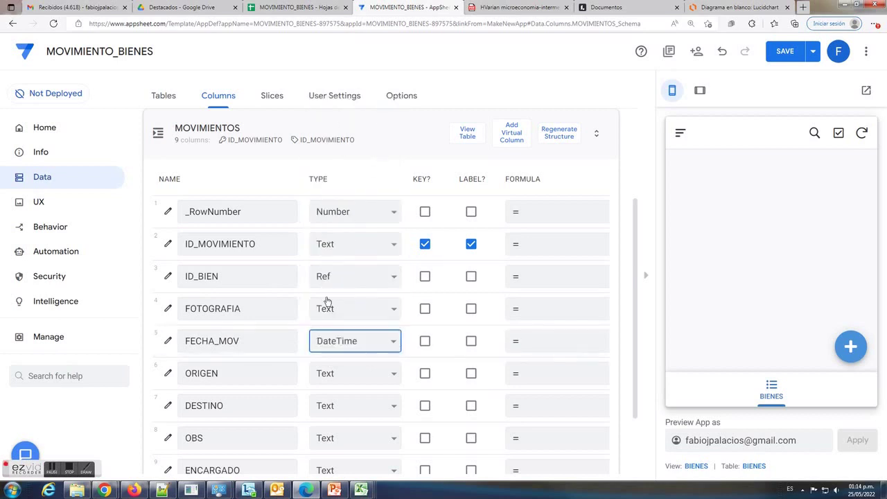
Give the FECHA_MOV column the initial value formula NOW() and accept the column settings
{"action": "left_click", "coordinate": [168, 342]}
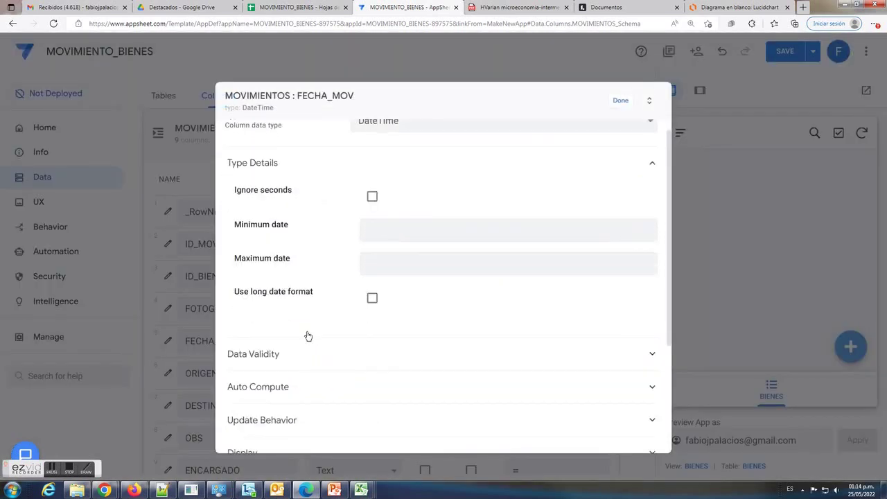
{"action": "scroll", "coordinate": [308, 336], "scroll_direction": "down", "scroll_amount": 1}
{"action": "left_click", "coordinate": [272, 357]}
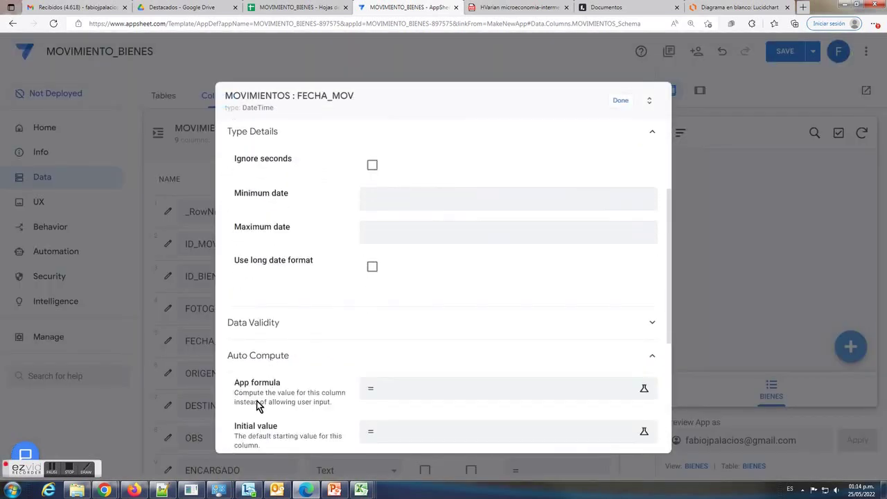
{"action": "left_click_drag", "start_coordinate": [237, 429], "coordinate": [286, 430]}
{"action": "left_click", "coordinate": [393, 435]}
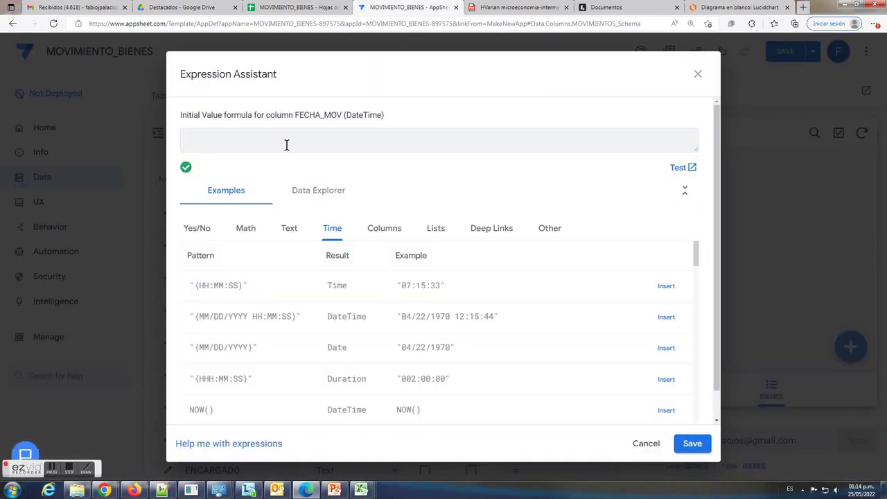
{"action": "type", "text": "NOW("}
{"action": "left_click", "coordinate": [692, 442]}
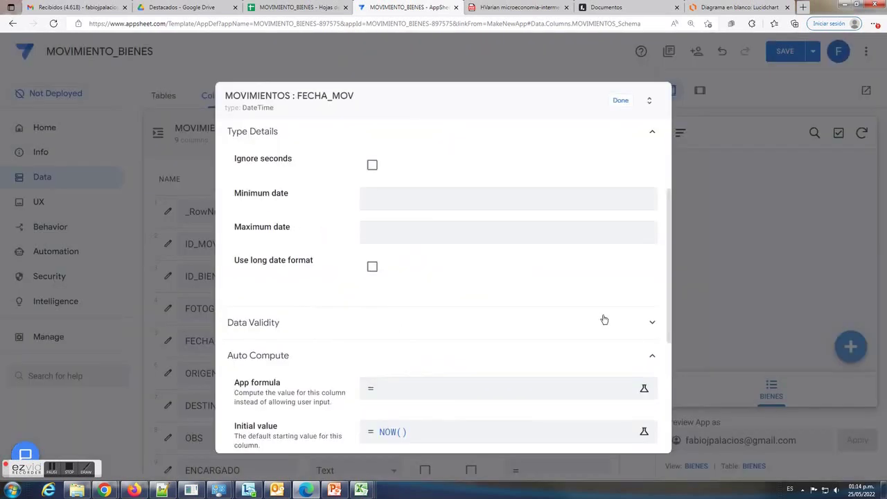
{"action": "left_click", "coordinate": [621, 100]}
{"action": "scroll", "coordinate": [372, 333], "scroll_direction": "down", "scroll_amount": 3}
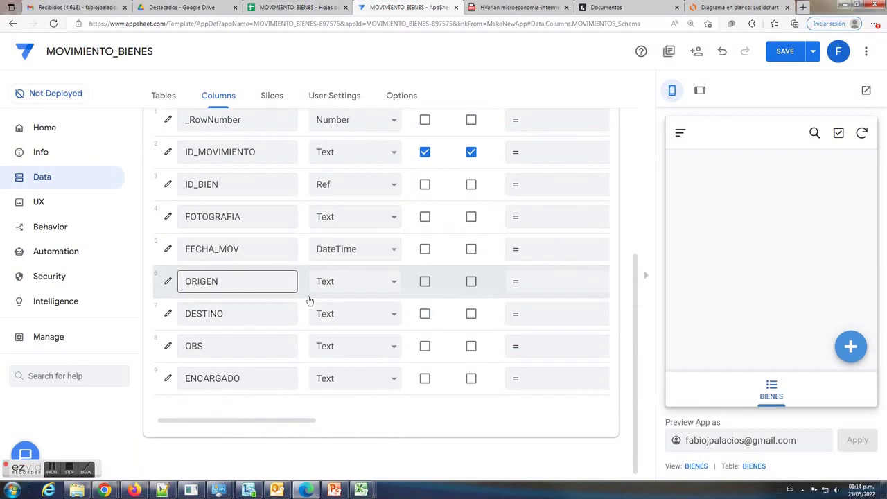
{"action": "left_click_drag", "start_coordinate": [229, 317], "coordinate": [177, 315]}
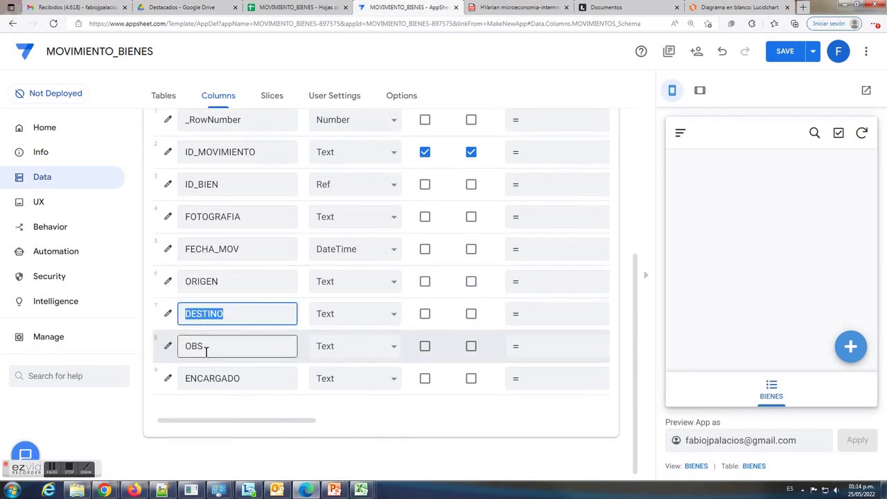
Set the type of the OBS column to LongText and of the ENCARGADO column to Email in the MOVIMIENTOS table
{"action": "left_click", "coordinate": [393, 349]}
{"action": "left_click", "coordinate": [346, 212]}
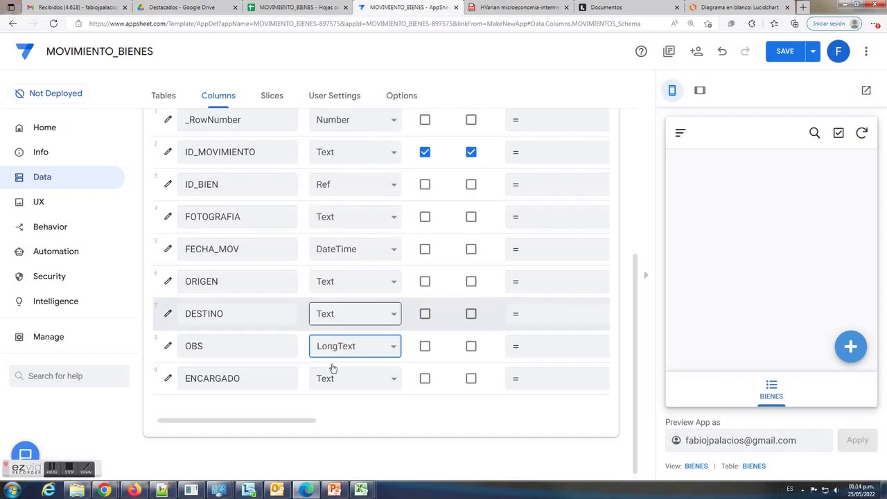
{"action": "left_click", "coordinate": [394, 381]}
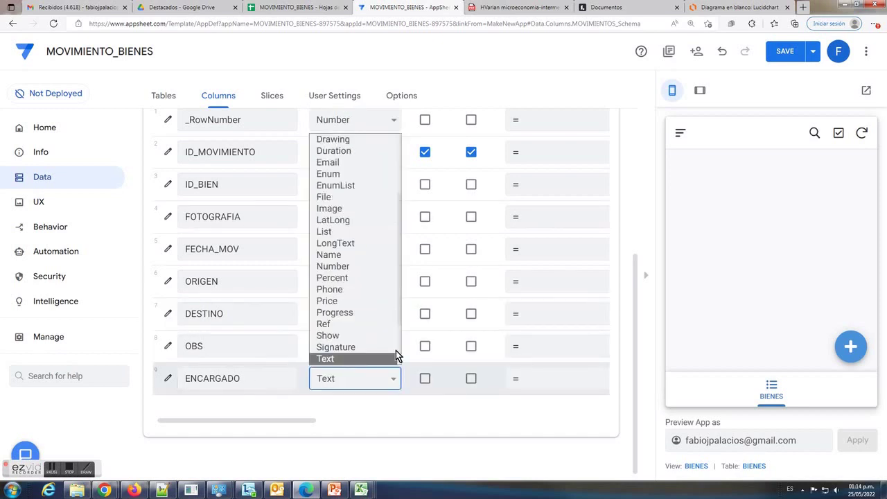
{"action": "left_click", "coordinate": [357, 164]}
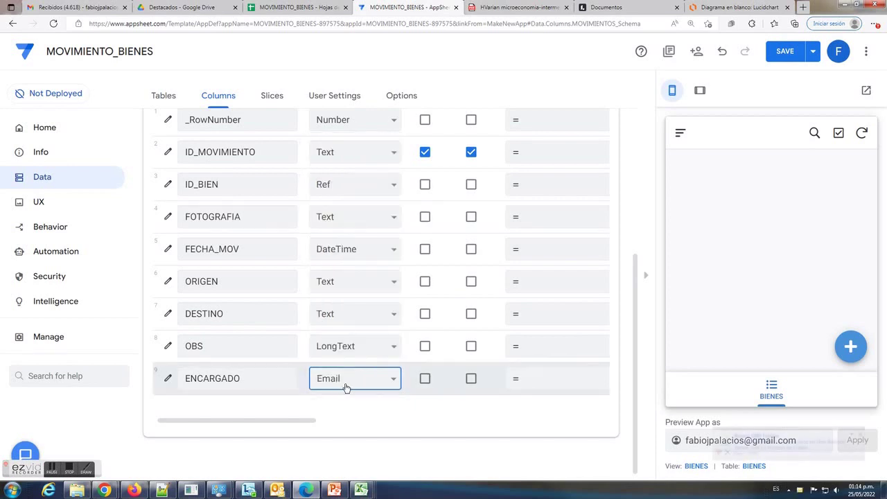
Give the ENCARGADO column the initial value formula USEREMAIL() and accept the column settings
{"action": "left_click", "coordinate": [167, 379]}
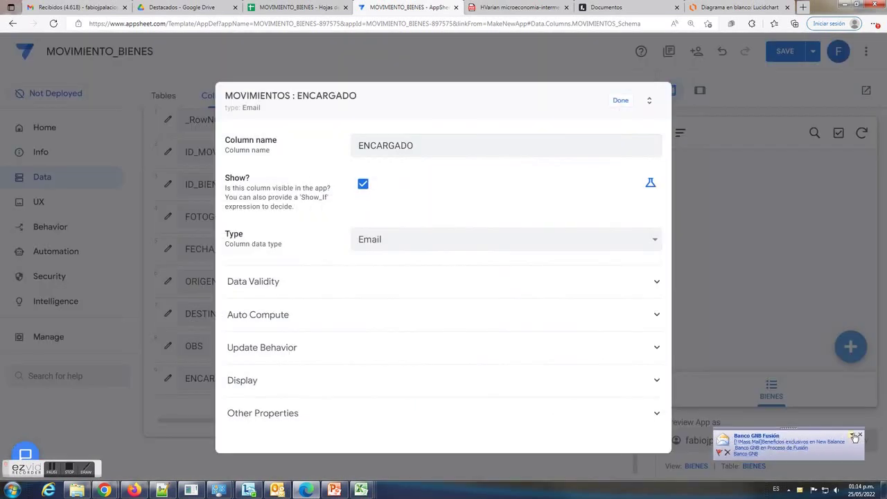
{"action": "left_click", "coordinate": [263, 318]}
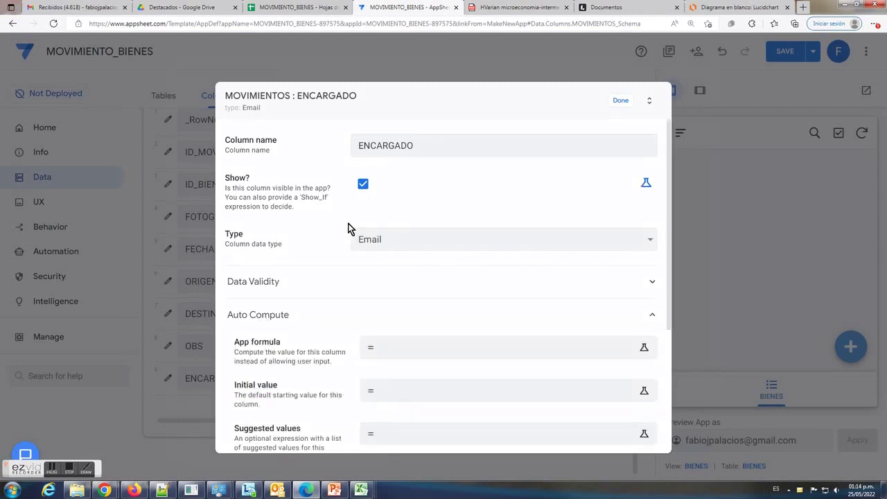
{"action": "type", "text": "USEREMAIL("}
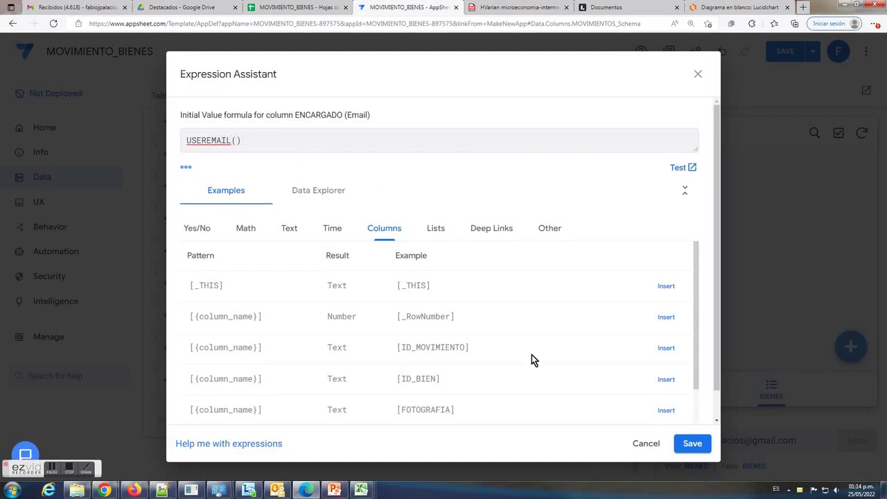
{"action": "left_click", "coordinate": [688, 444]}
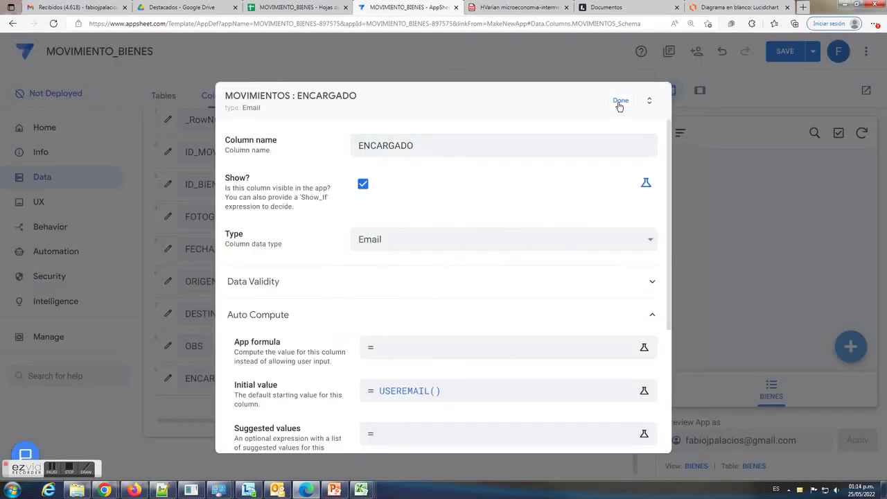
{"action": "left_click", "coordinate": [621, 102]}
Collapse the columns of the MOVIMIENTOS table and save the app
{"action": "scroll", "coordinate": [556, 333], "scroll_direction": "up", "scroll_amount": 1}
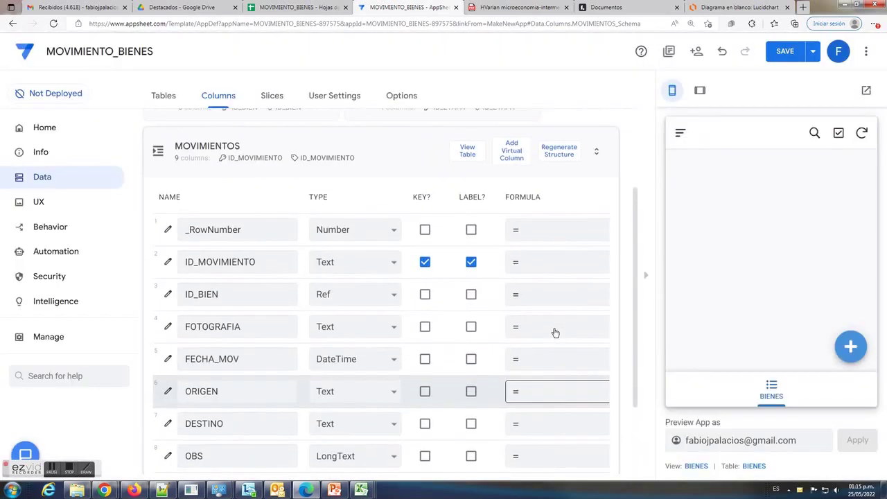
{"action": "left_click", "coordinate": [280, 333]}
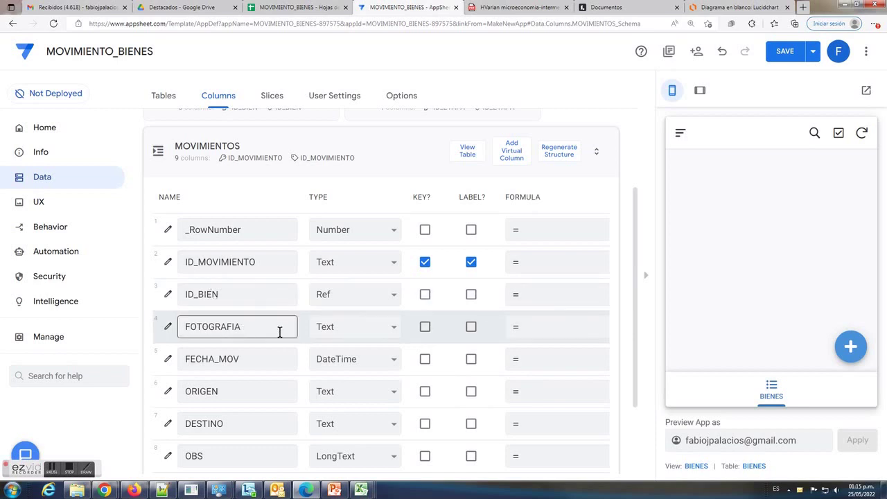
{"action": "double_click", "coordinate": [251, 330]}
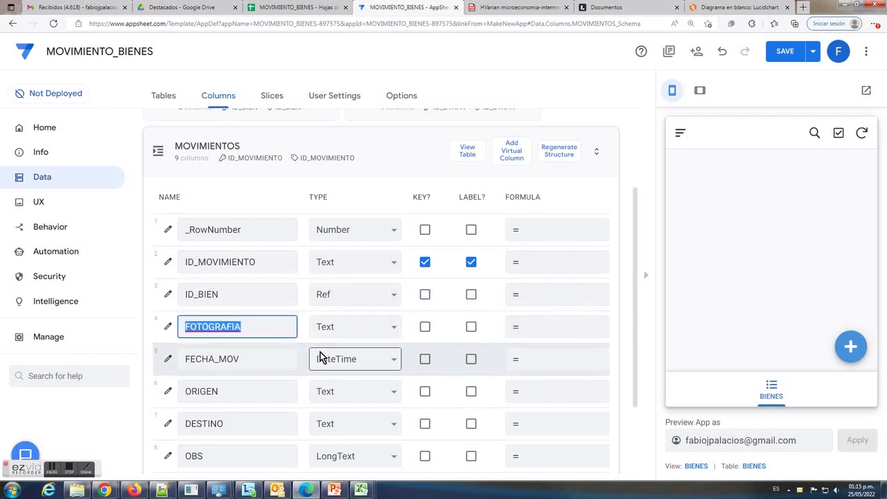
{"action": "left_click", "coordinate": [409, 163]}
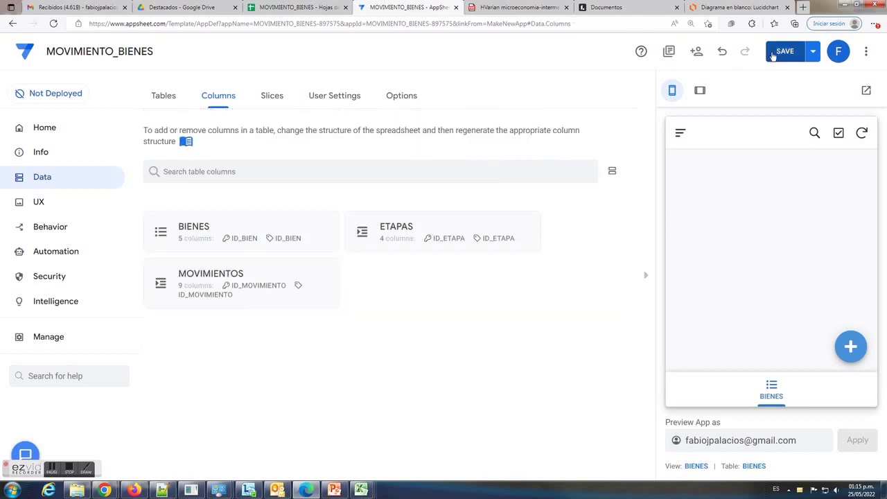
{"action": "left_click", "coordinate": [784, 52]}
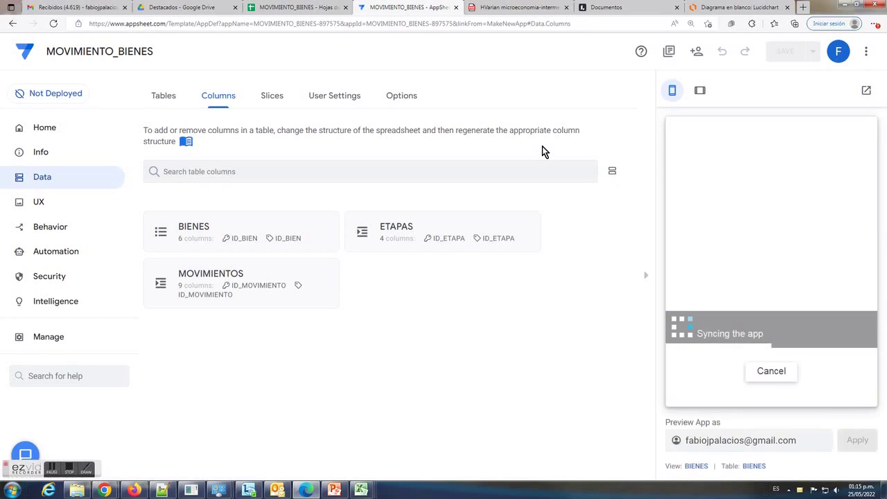
{"action": "left_click", "coordinate": [74, 474]}
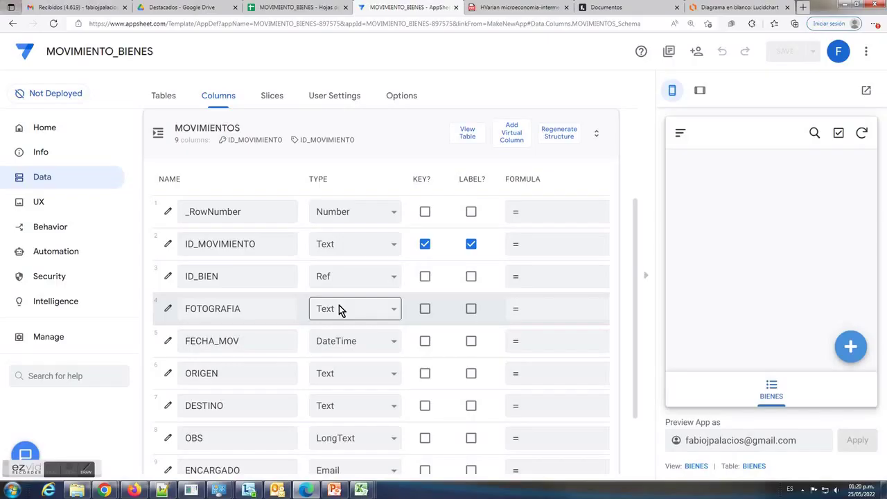
Set the type of the FOTOGRAFIA column in MOVIMIENTOS to Image and open its initial value formula
{"action": "left_click", "coordinate": [392, 312]}
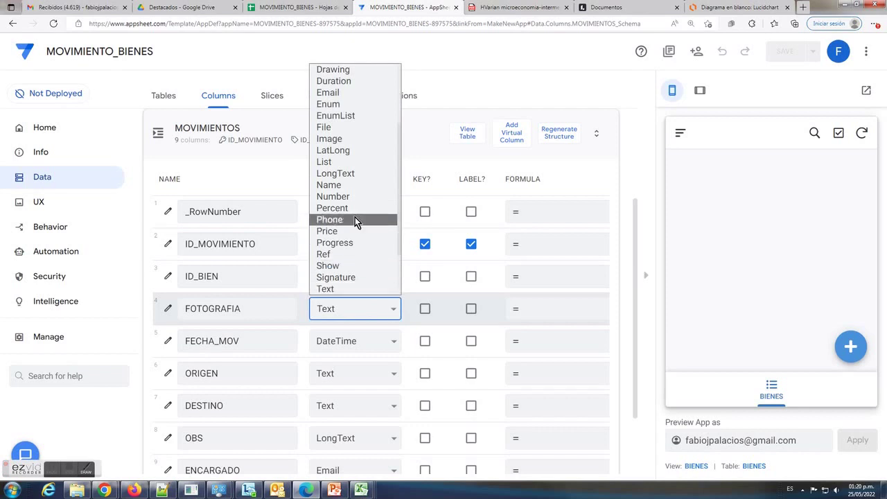
{"action": "left_click", "coordinate": [355, 140]}
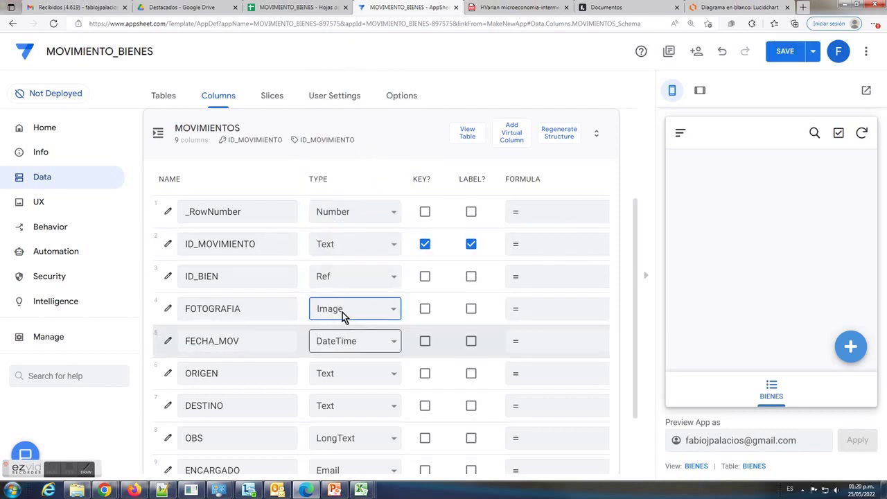
{"action": "left_click", "coordinate": [168, 308]}
{"action": "scroll", "coordinate": [244, 317], "scroll_direction": "down", "scroll_amount": 3}
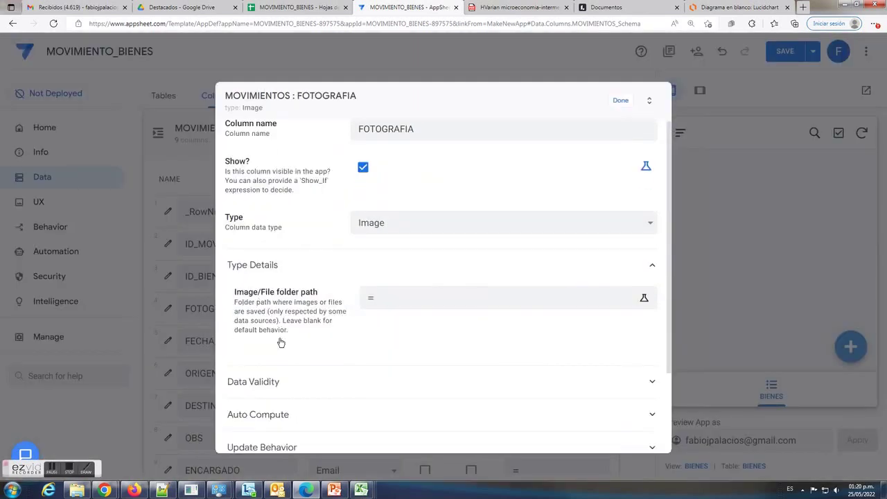
{"action": "left_click", "coordinate": [256, 323]}
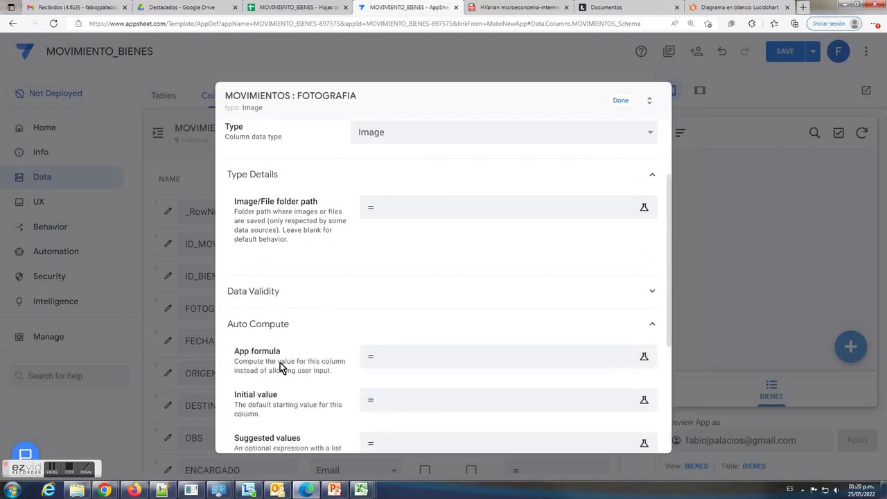
{"action": "triple_click", "coordinate": [257, 396]}
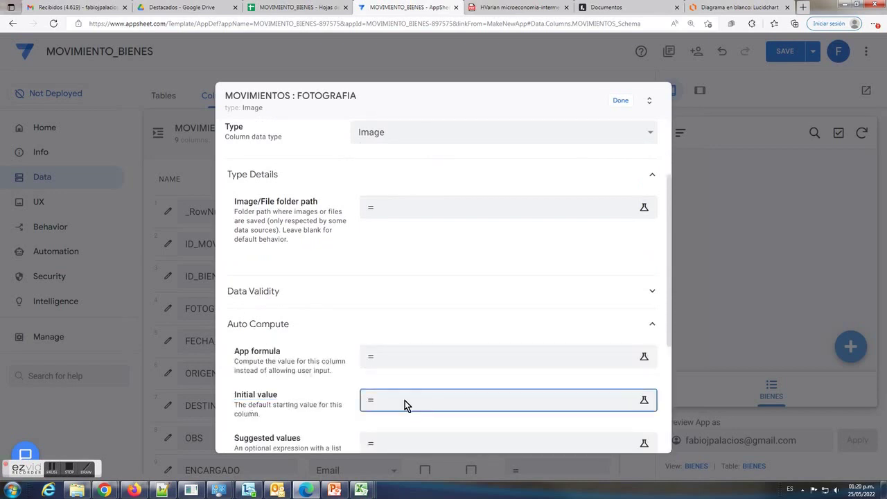
{"action": "left_click", "coordinate": [406, 403]}
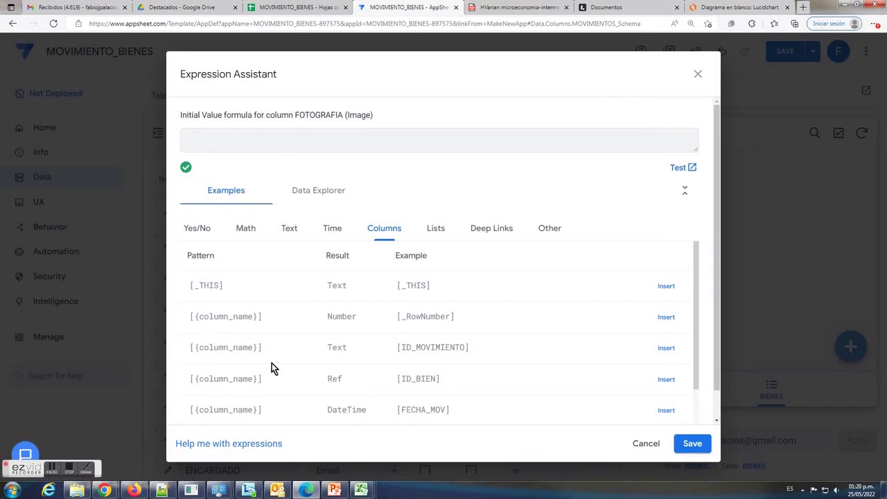
Switch to Notepad++, review the arguments of the FOTOGRAFIA LOOKUP expression and copy the whole expression
{"action": "left_click", "coordinate": [162, 490]}
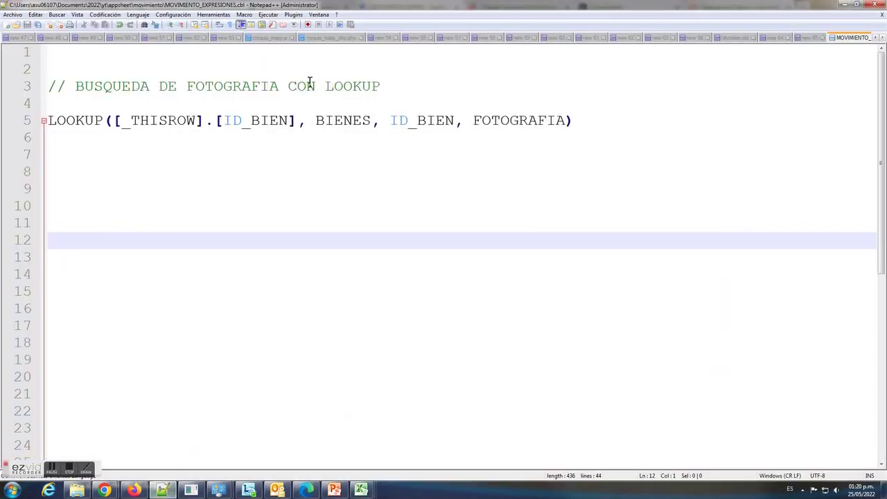
{"action": "left_click_drag", "start_coordinate": [404, 82], "coordinate": [74, 86]}
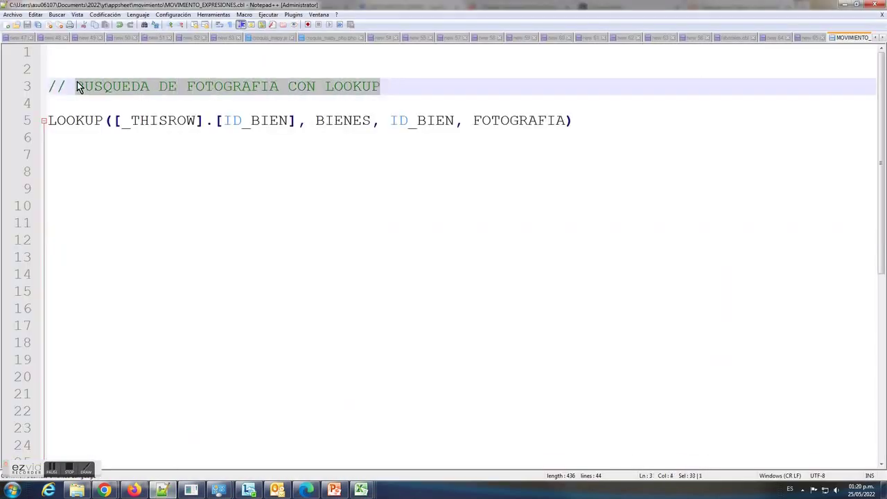
{"action": "left_click", "coordinate": [107, 121]}
{"action": "left_click", "coordinate": [216, 121]}
{"action": "left_click", "coordinate": [294, 121]}
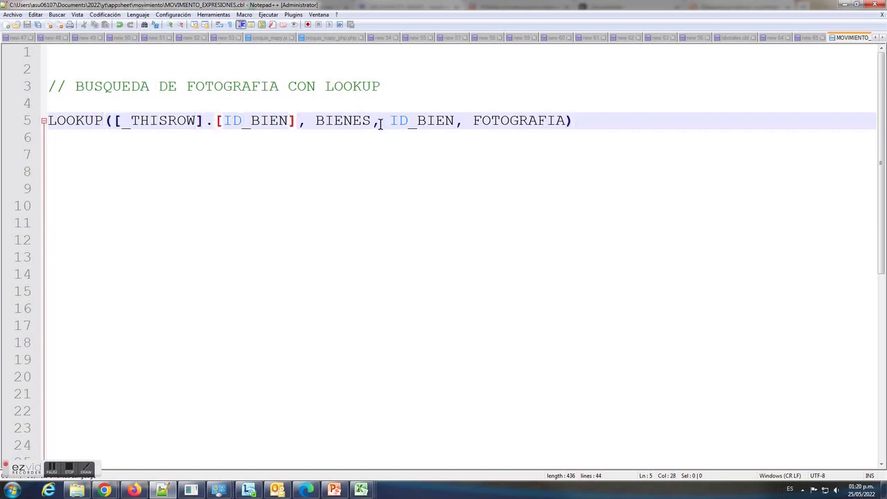
{"action": "left_click_drag", "start_coordinate": [376, 121], "coordinate": [317, 121]}
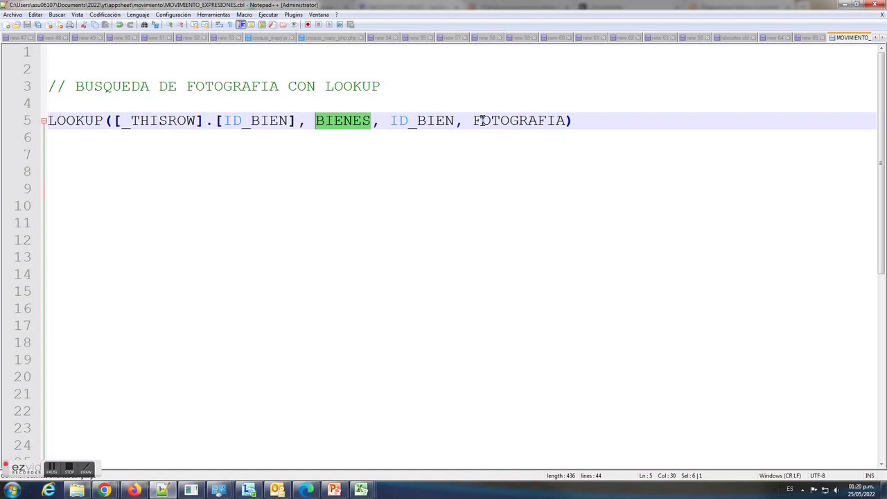
{"action": "left_click_drag", "start_coordinate": [460, 121], "coordinate": [382, 122]}
{"action": "left_click_drag", "start_coordinate": [566, 122], "coordinate": [472, 121]}
{"action": "left_click_drag", "start_coordinate": [600, 121], "coordinate": [47, 118]}
{"action": "right_click", "coordinate": [64, 121]}
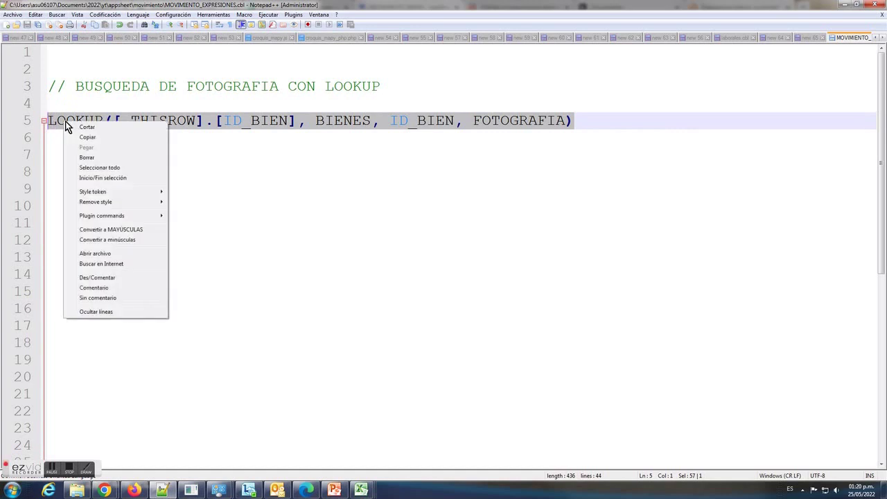
{"action": "left_click", "coordinate": [86, 137]}
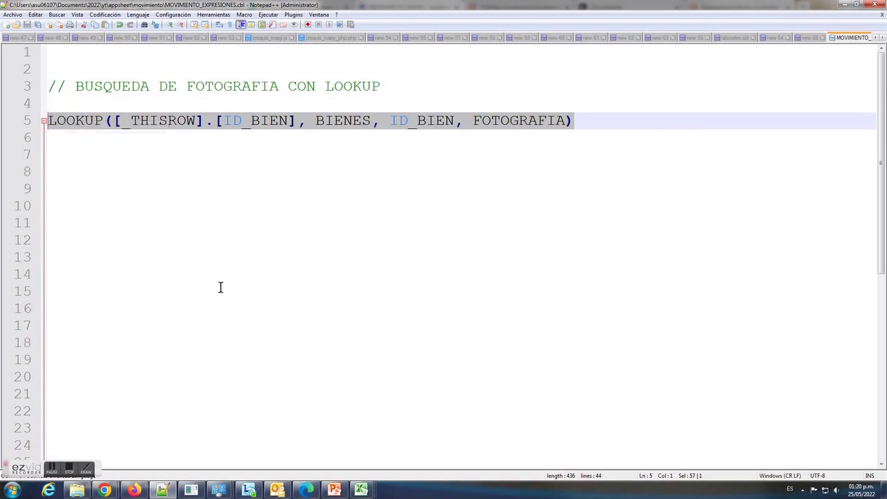
Back in AppSheet, paste LOOKUP([_THISROW].[ID_BIEN], BIENES, ID_BIEN, FOTOGRAFIA) as FOTOGRAFIA's initial value, accept the column settings and save the app
{"action": "left_click", "coordinate": [307, 489]}
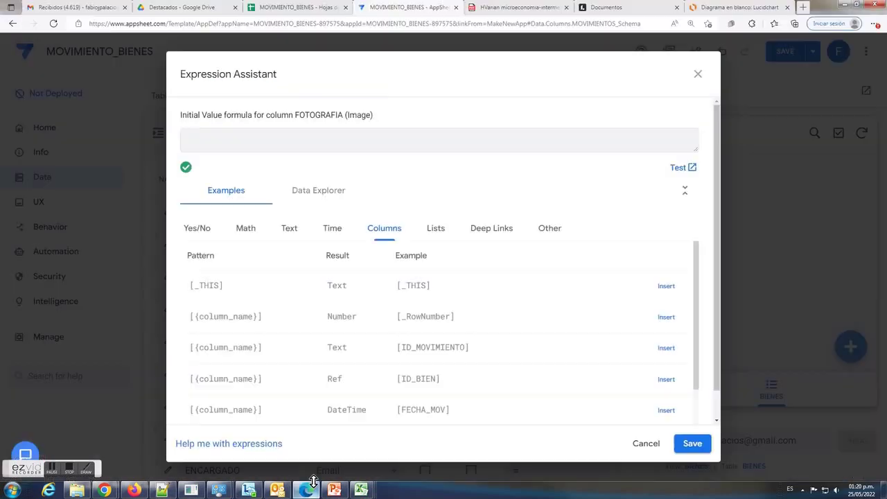
{"action": "right_click", "coordinate": [279, 143]}
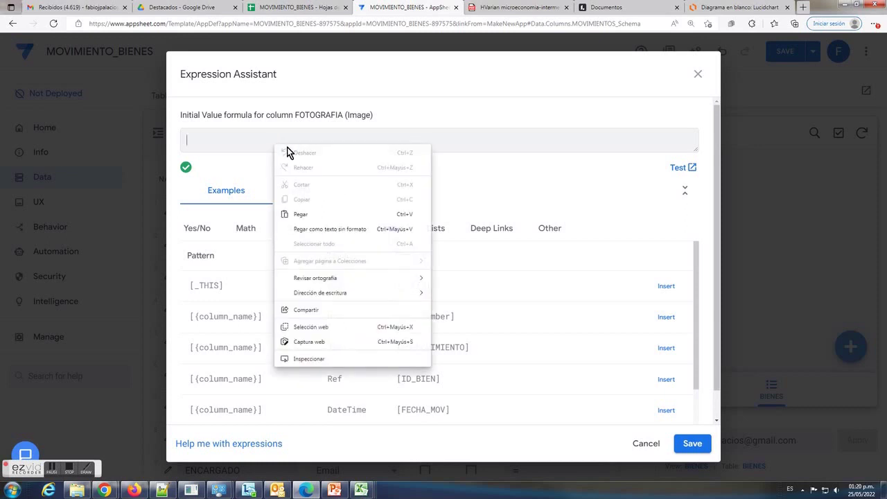
{"action": "left_click", "coordinate": [309, 214]}
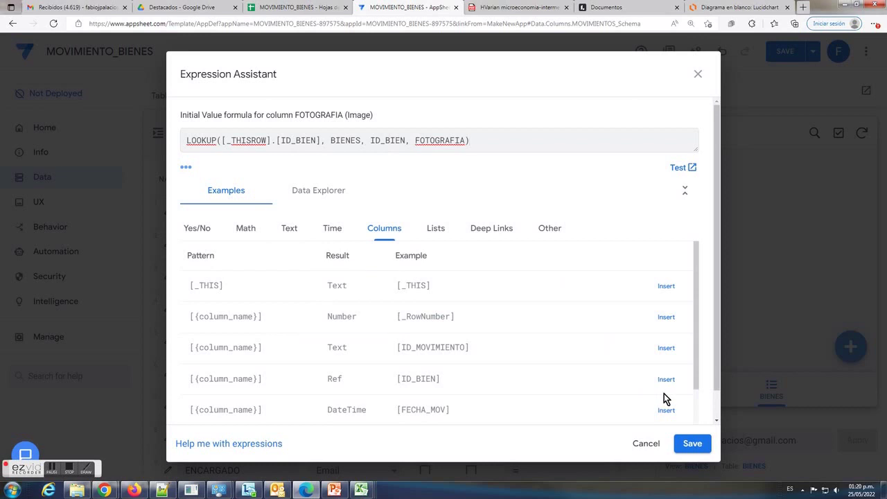
{"action": "left_click", "coordinate": [693, 444]}
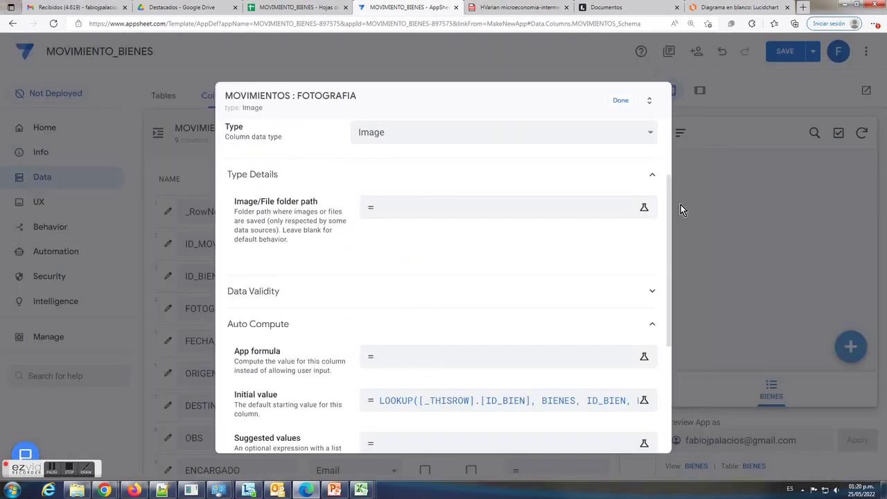
{"action": "left_click", "coordinate": [619, 102]}
{"action": "left_click", "coordinate": [786, 51]}
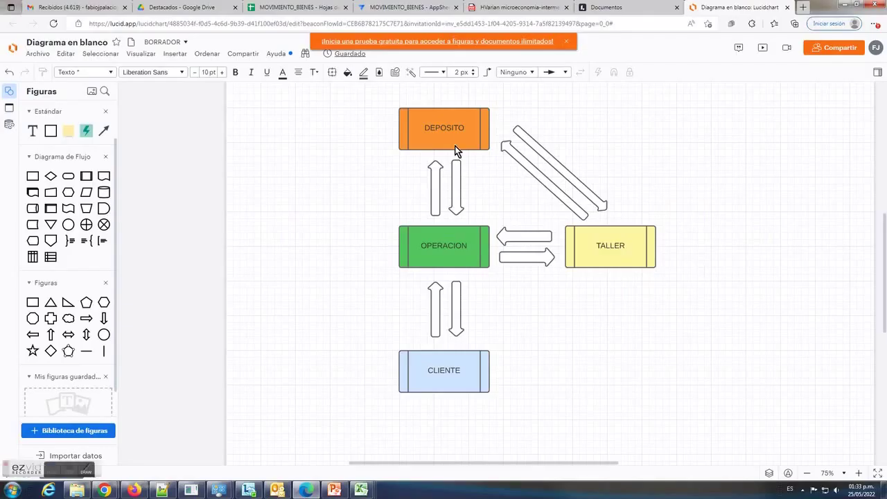
Examine the permitted movements between DEPOSITO, OPERACION, TALLER and CLIENTE in the Lucidchart flow diagram
{"action": "left_click", "coordinate": [450, 130]}
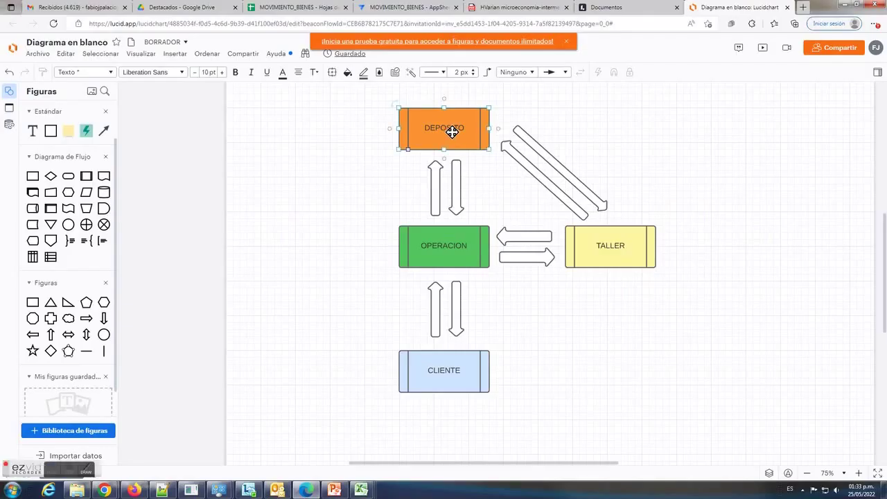
{"action": "left_click", "coordinate": [449, 236]}
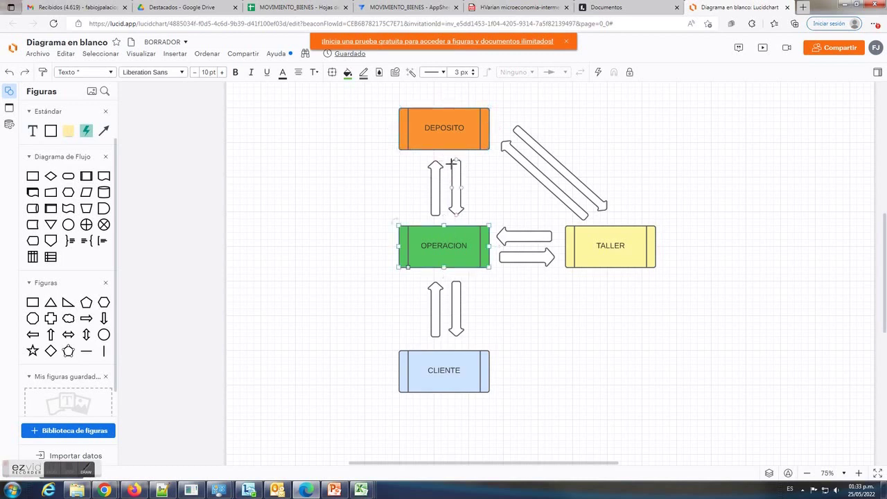
{"action": "left_click", "coordinate": [596, 244]}
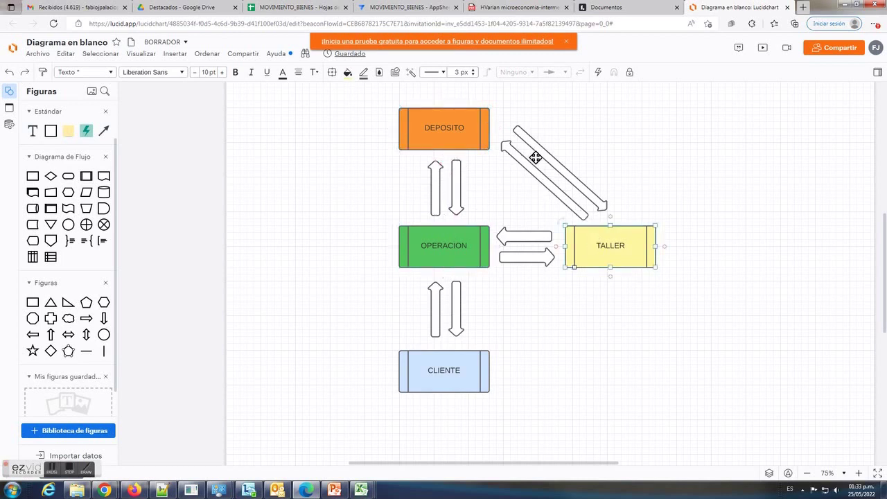
{"action": "left_click", "coordinate": [469, 240]}
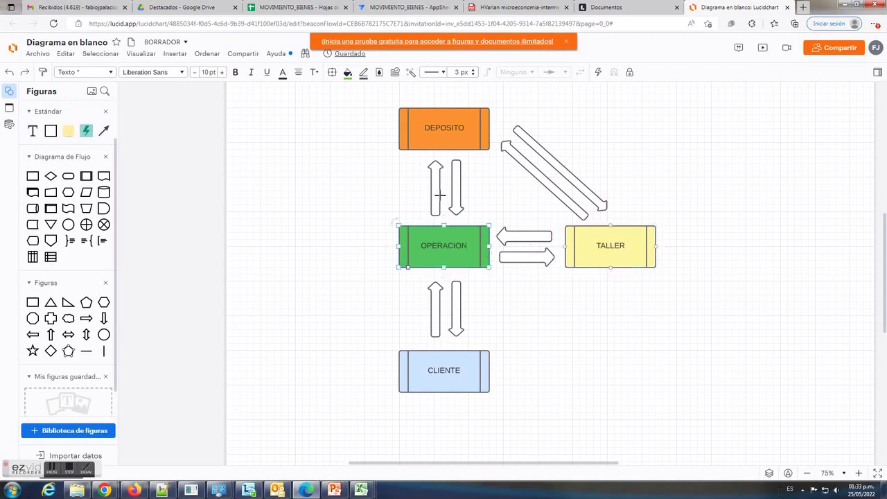
{"action": "left_click", "coordinate": [452, 369]}
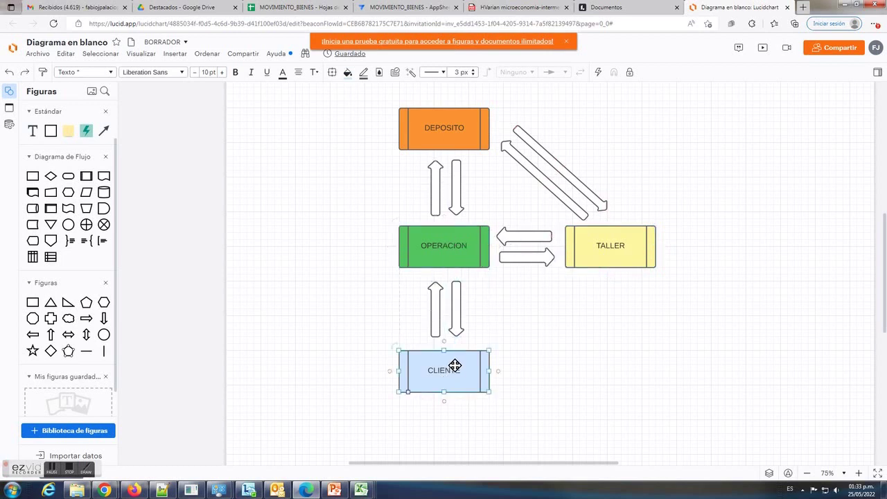
Return to AppSheet and open the initial value formula of the ORIGEN column in the MOVIMIENTOS table
{"action": "left_click", "coordinate": [451, 254]}
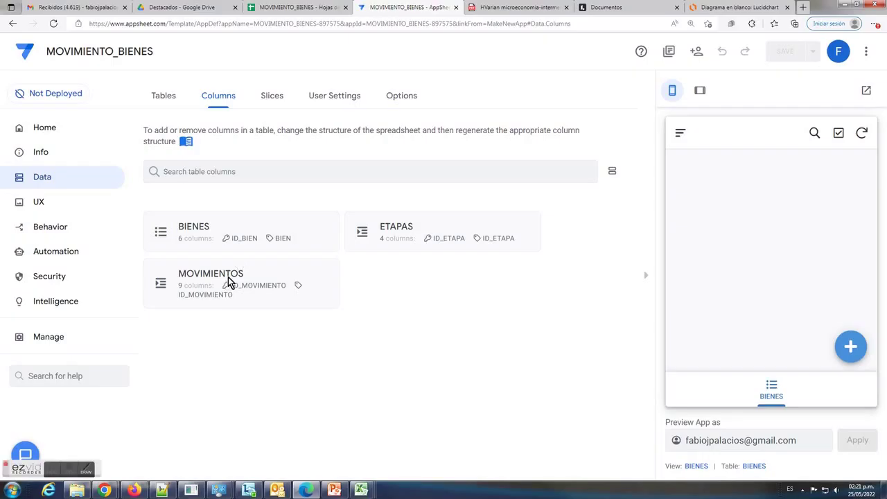
{"action": "left_click", "coordinate": [229, 281]}
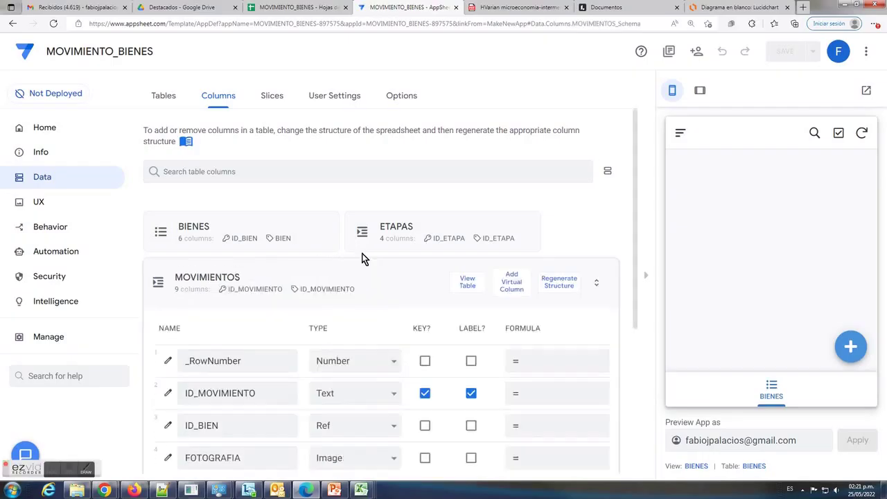
{"action": "scroll", "coordinate": [360, 277], "scroll_direction": "down", "scroll_amount": 4}
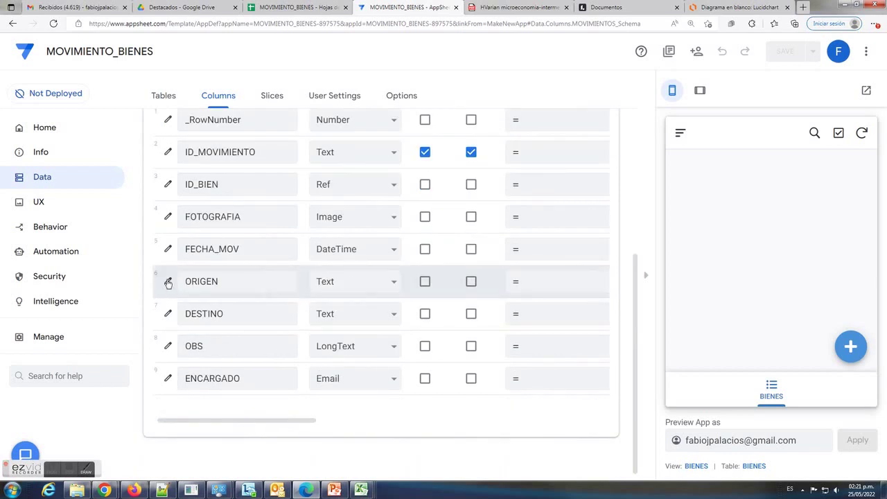
{"action": "left_click", "coordinate": [168, 282]}
{"action": "scroll", "coordinate": [254, 328], "scroll_direction": "down", "scroll_amount": 2}
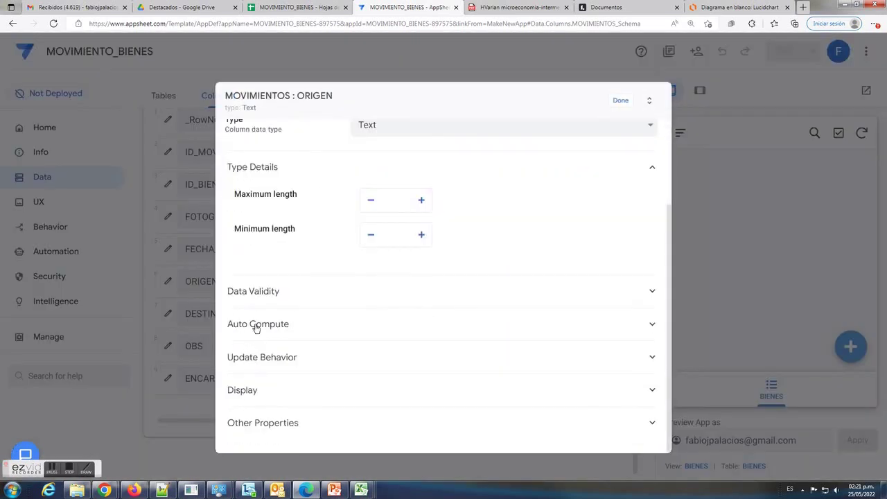
{"action": "left_click", "coordinate": [256, 326]}
{"action": "left_click_drag", "start_coordinate": [234, 396], "coordinate": [280, 396]}
{"action": "left_click", "coordinate": [396, 405]}
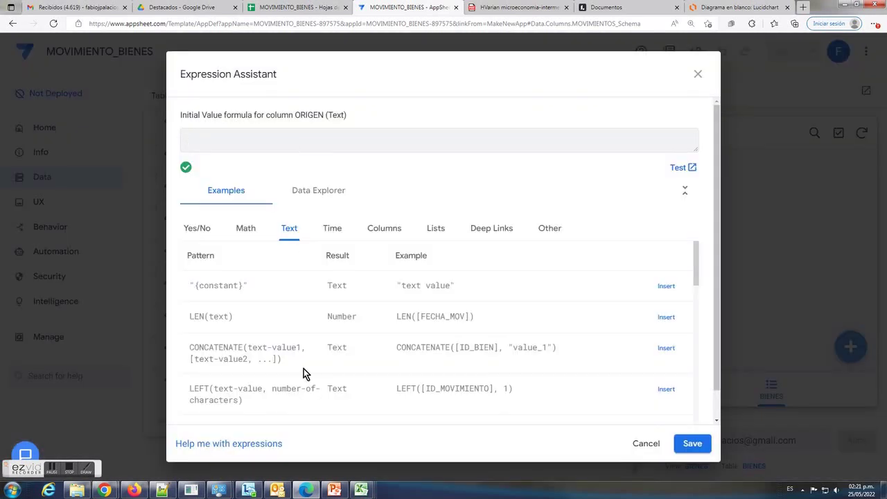
Switch to Notepad++ and copy the whole IF(ISNOTBLANK(LOOKUP(MAXROW(...)))) expression meant for the ORIGEN initial value
{"action": "left_click", "coordinate": [163, 490]}
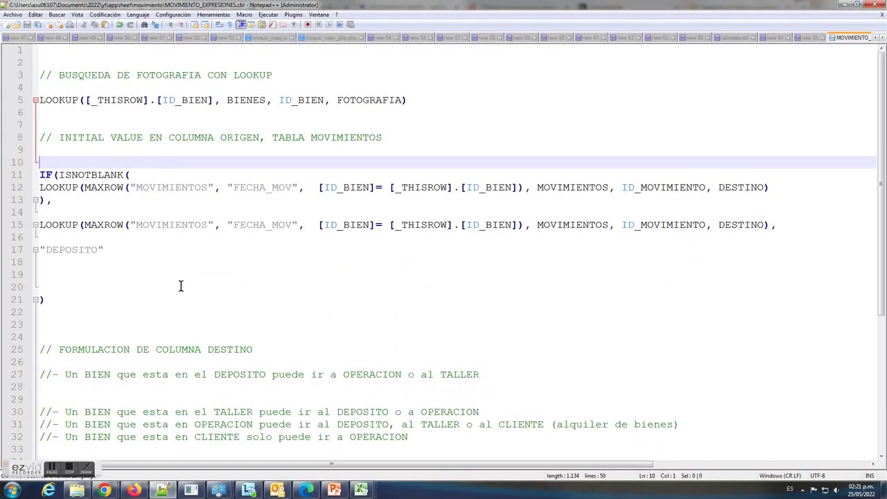
{"action": "left_click_drag", "start_coordinate": [70, 136], "coordinate": [394, 140]}
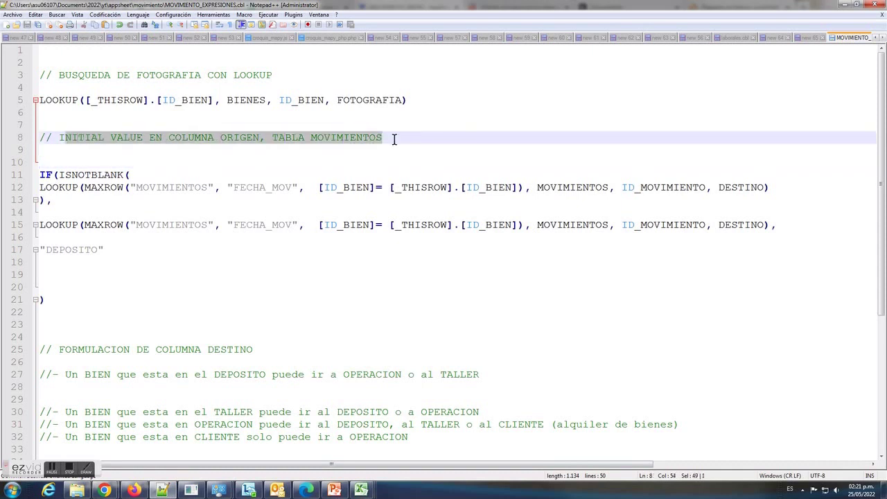
{"action": "left_click", "coordinate": [128, 176]}
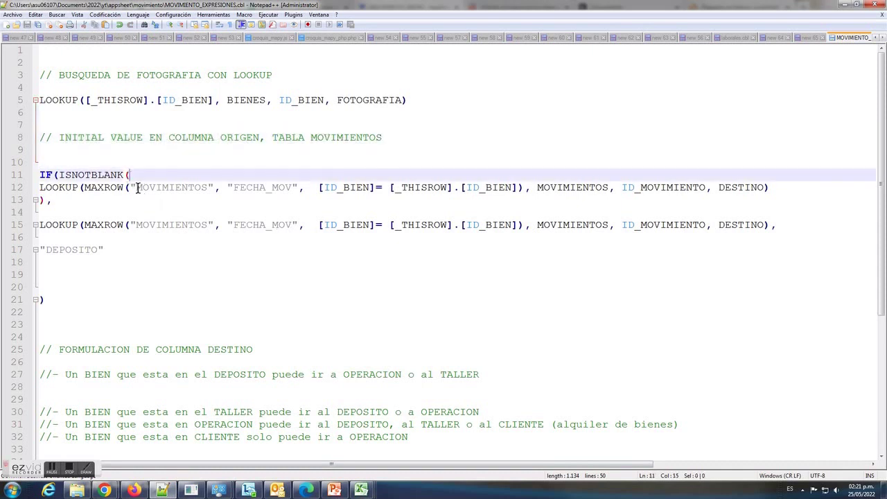
{"action": "left_click", "coordinate": [43, 300]}
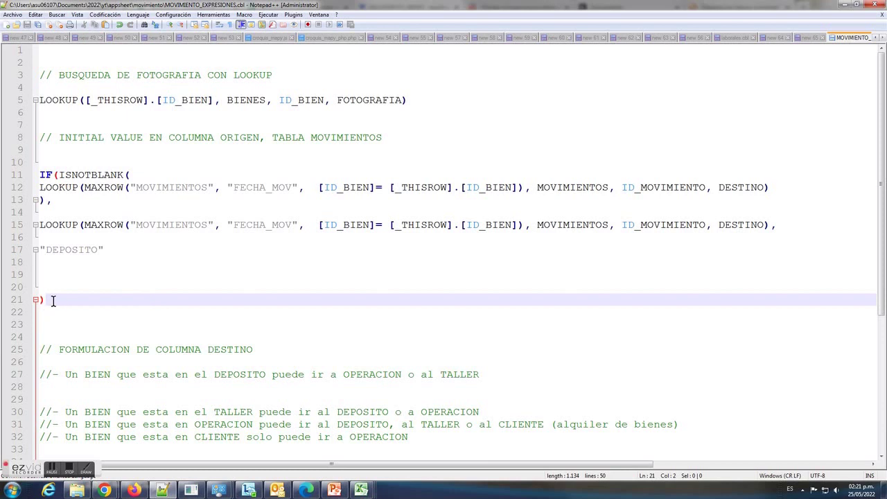
{"action": "left_click_drag", "start_coordinate": [53, 301], "coordinate": [1, 164]}
{"action": "key", "text": "ctrl+c"}
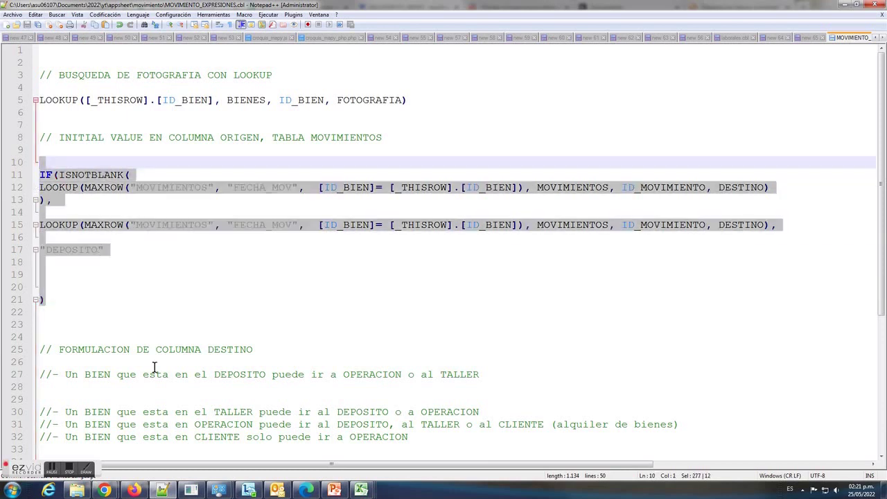
Back in AppSheet, paste the copied IF expression as ORIGEN's initial value, accept the column settings and save the app
{"action": "left_click", "coordinate": [306, 490]}
{"action": "left_click", "coordinate": [252, 141]}
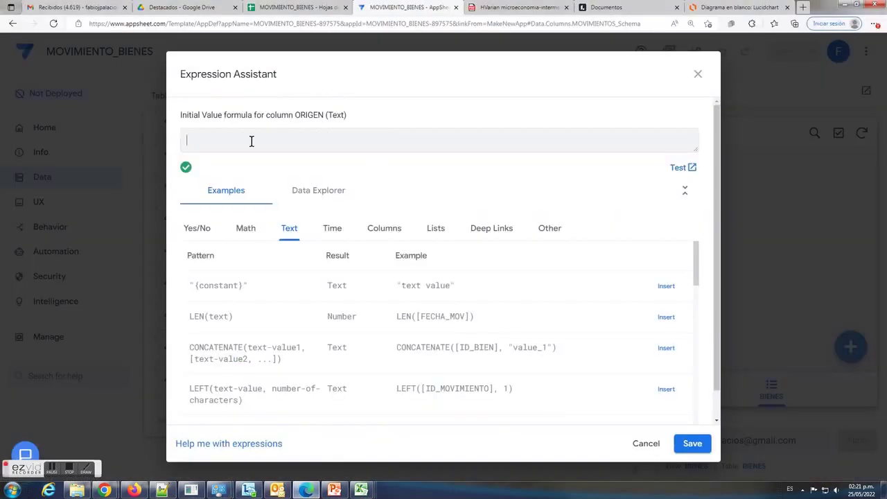
{"action": "key", "text": "ctrl+v"}
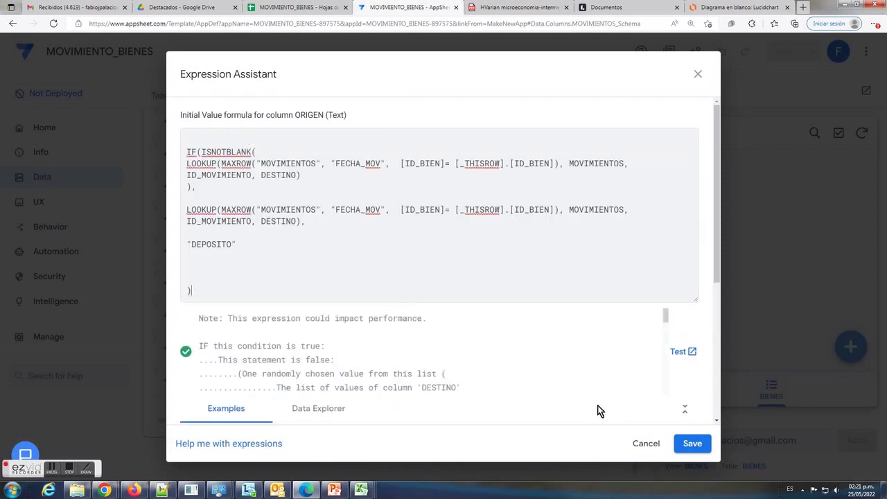
{"action": "left_click", "coordinate": [697, 444]}
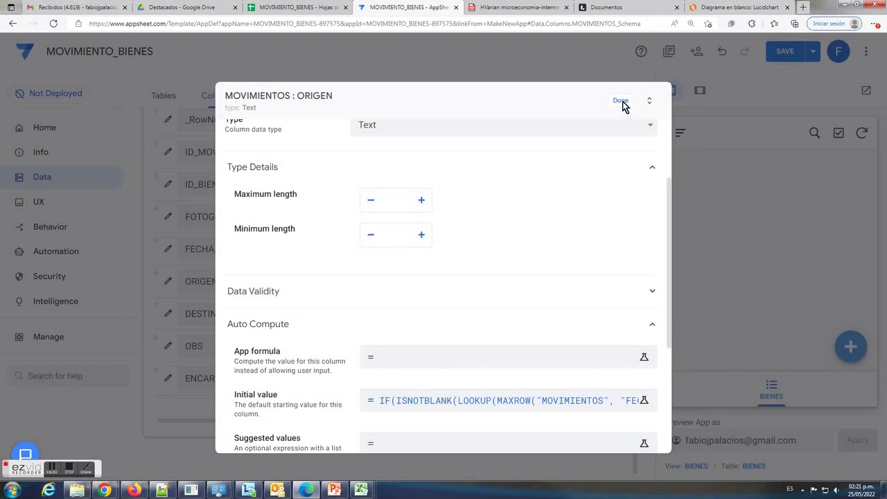
{"action": "left_click", "coordinate": [624, 102]}
{"action": "left_click", "coordinate": [782, 54]}
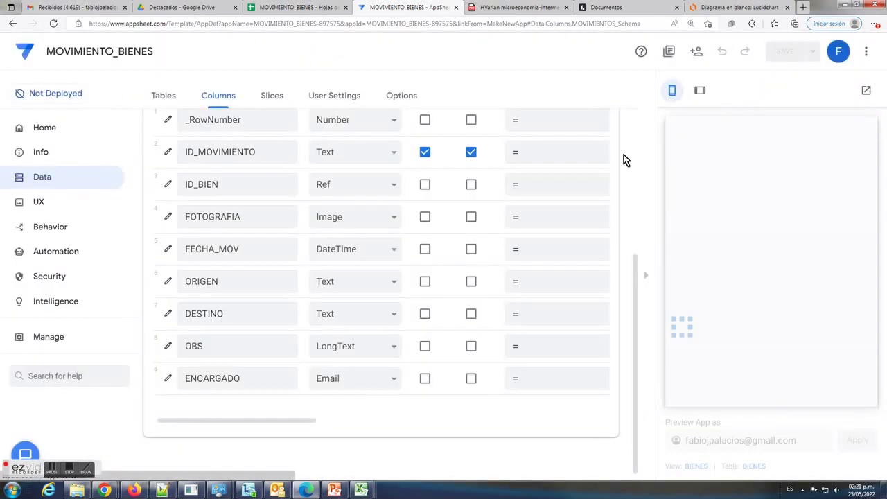
{"action": "left_click", "coordinate": [73, 474]}
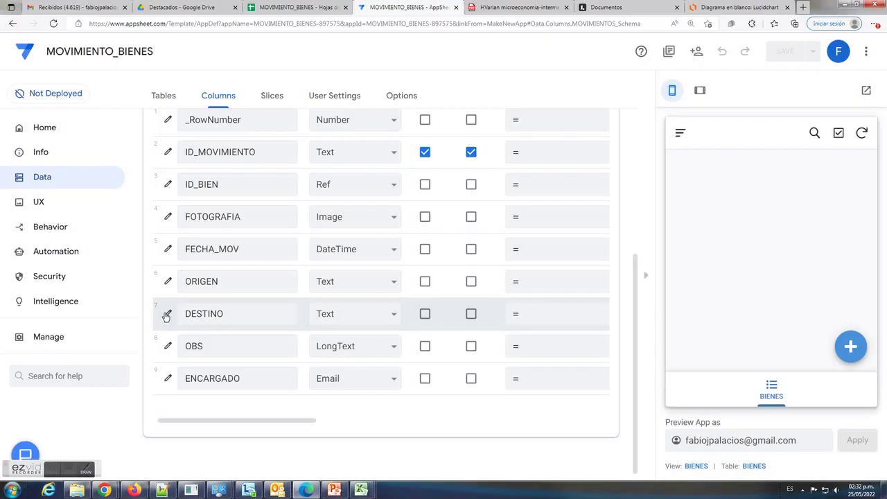
Open the Valid If formula of the DESTINO column in MOVIMIENTOS
{"action": "left_click", "coordinate": [167, 313]}
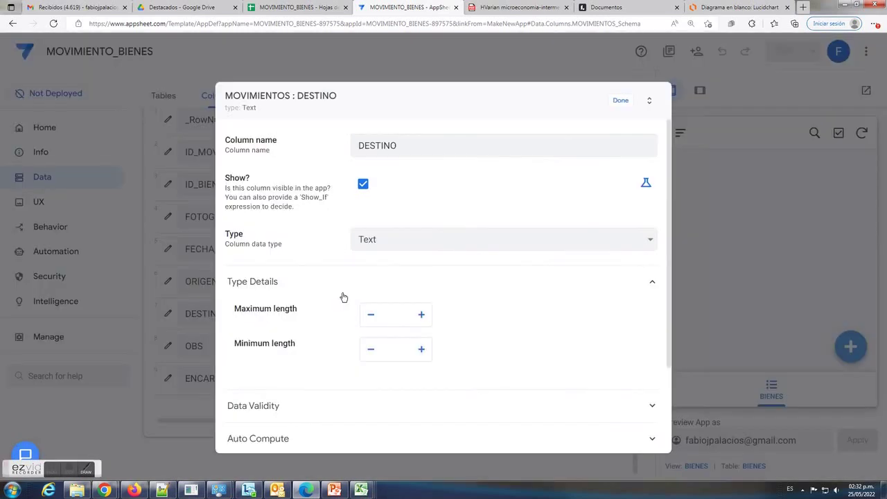
{"action": "scroll", "coordinate": [305, 325], "scroll_direction": "down", "scroll_amount": 1}
{"action": "left_click", "coordinate": [253, 356]}
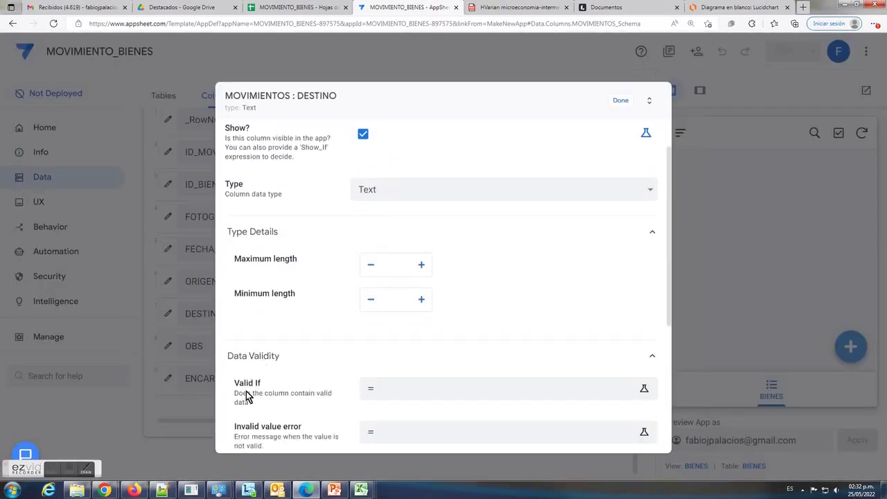
{"action": "left_click", "coordinate": [408, 391]}
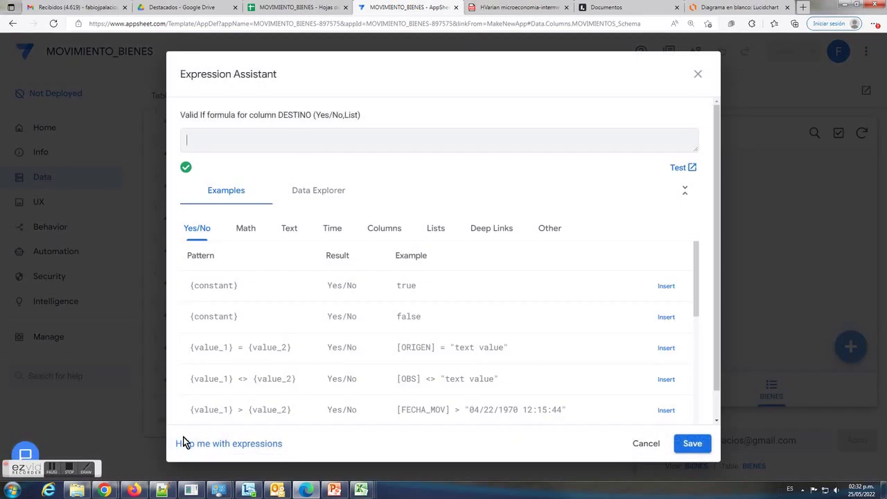
Switch to Notepad++ and compare each DESTINO movement rule with its matching branch in the SWITCH([ORIGEN]) expression
{"action": "left_click", "coordinate": [162, 490]}
{"action": "left_click_drag", "start_coordinate": [253, 87], "coordinate": [481, 115]}
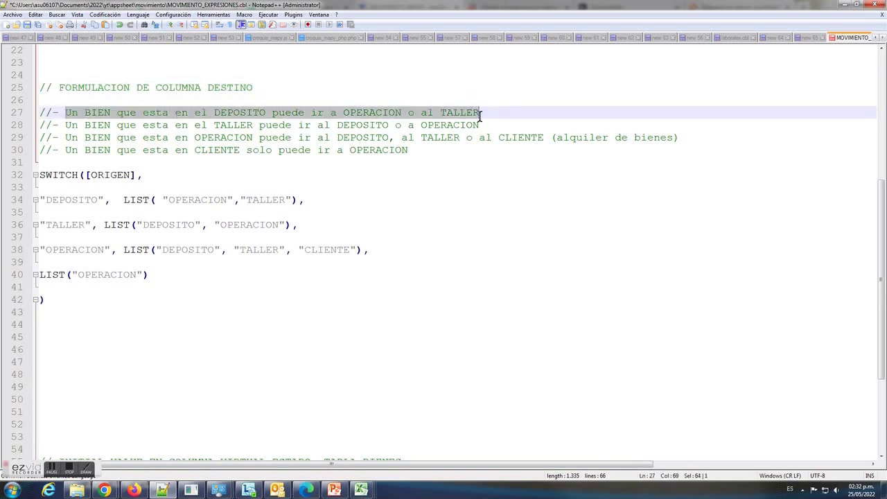
{"action": "left_click_drag", "start_coordinate": [134, 175], "coordinate": [39, 200]}
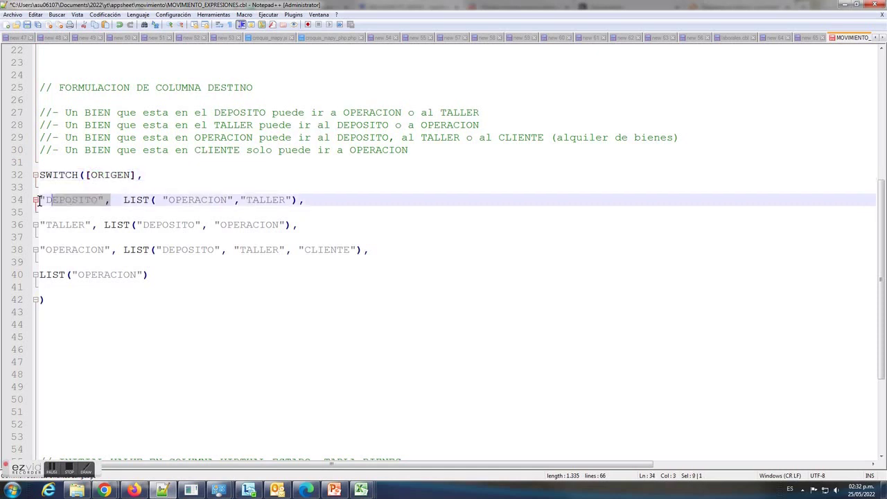
{"action": "left_click_drag", "start_coordinate": [313, 199], "coordinate": [122, 200]}
{"action": "left_click_drag", "start_coordinate": [66, 125], "coordinate": [479, 126]}
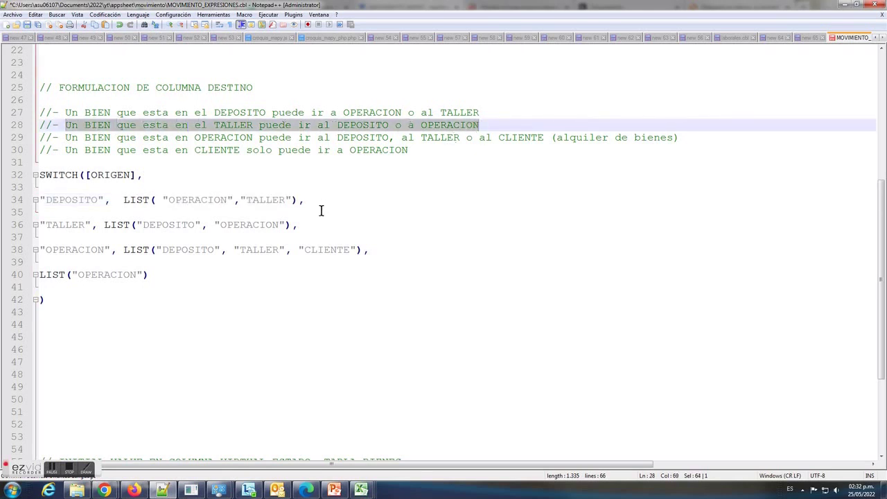
{"action": "left_click", "coordinate": [294, 223]}
{"action": "left_click_drag", "start_coordinate": [295, 222], "coordinate": [44, 223]}
{"action": "left_click_drag", "start_coordinate": [65, 137], "coordinate": [687, 139]}
{"action": "left_click_drag", "start_coordinate": [44, 251], "coordinate": [371, 252]}
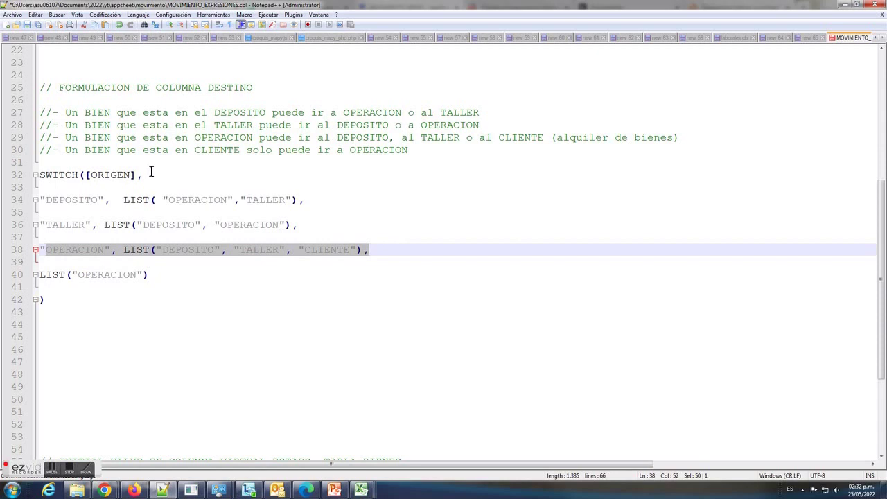
{"action": "left_click_drag", "start_coordinate": [84, 150], "coordinate": [411, 157]}
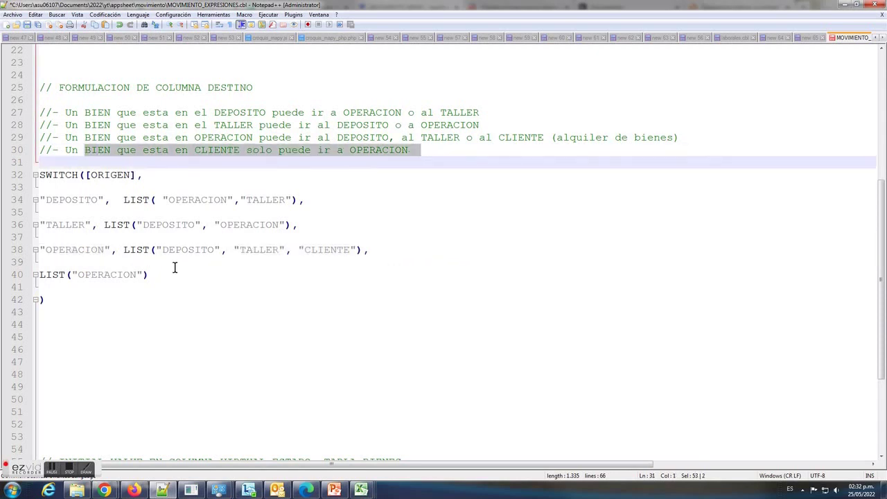
{"action": "left_click_drag", "start_coordinate": [158, 276], "coordinate": [44, 277]}
{"action": "left_click", "coordinate": [372, 251]}
Copy the complete SWITCH([ORIGEN]) expression, from its first line to the closing parenthesis
{"action": "left_click", "coordinate": [79, 307]}
{"action": "left_click_drag", "start_coordinate": [78, 307], "coordinate": [10, 175]}
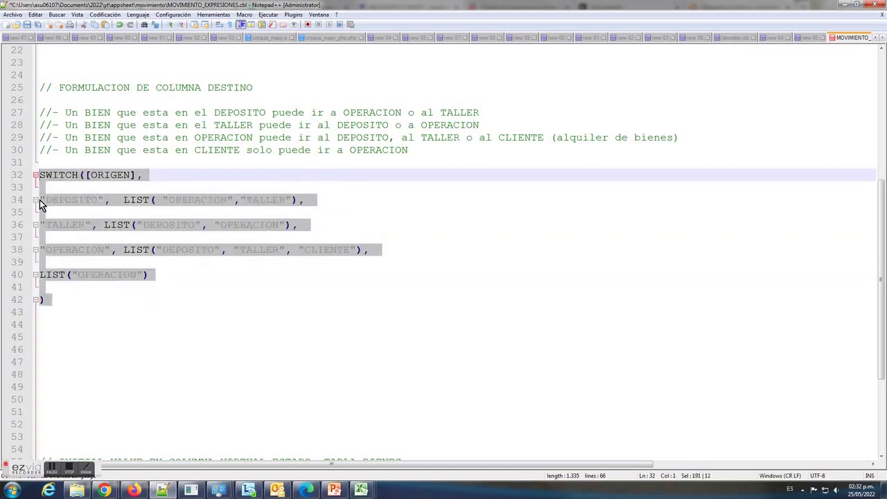
{"action": "right_click", "coordinate": [66, 175]}
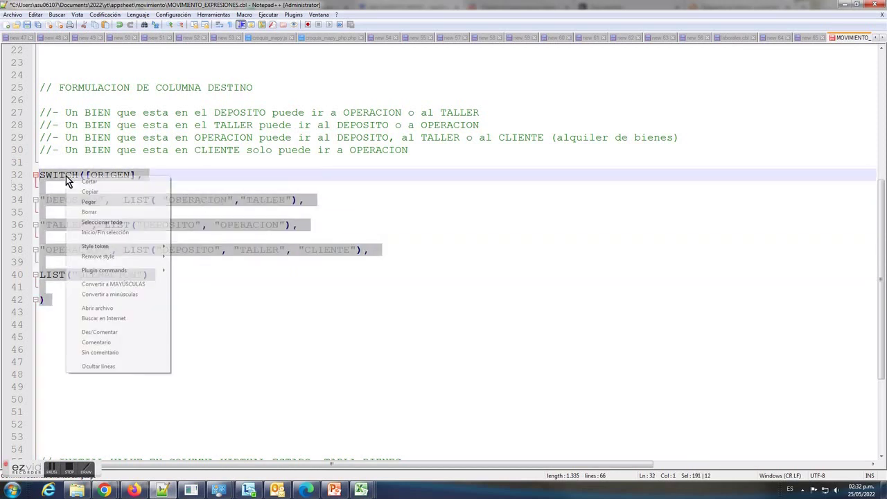
{"action": "left_click", "coordinate": [98, 195]}
Back in AppSheet, paste the SWITCH([ORIGEN]) expression as DESTINO's Valid If formula, accept the column settings and save the app
{"action": "left_click", "coordinate": [308, 491]}
{"action": "right_click", "coordinate": [288, 147]}
{"action": "left_click", "coordinate": [325, 218]}
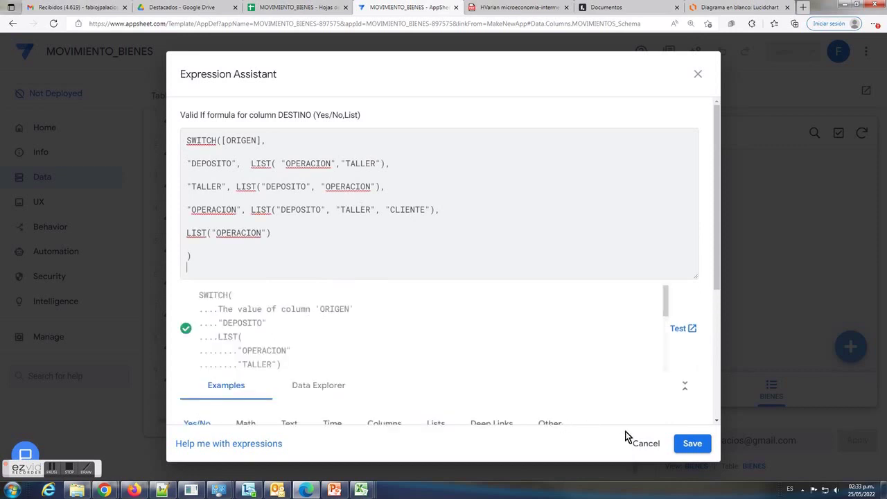
{"action": "left_click", "coordinate": [686, 443]}
{"action": "left_click", "coordinate": [624, 99]}
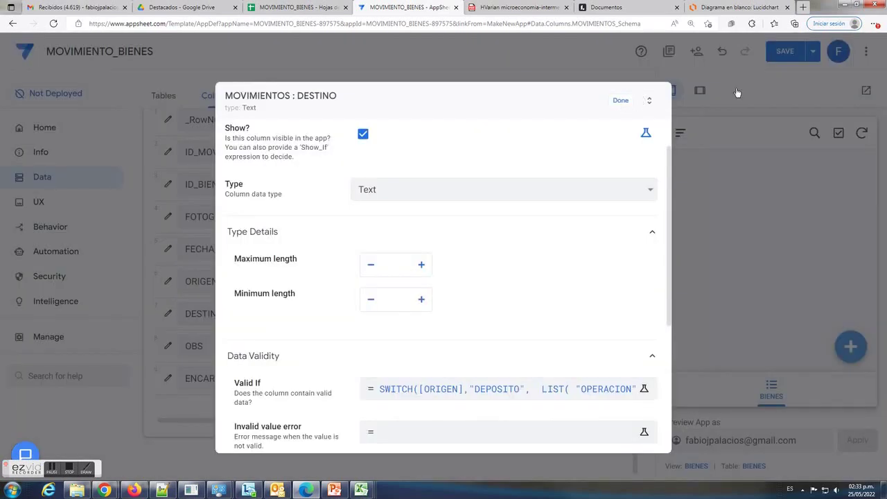
{"action": "left_click", "coordinate": [789, 60]}
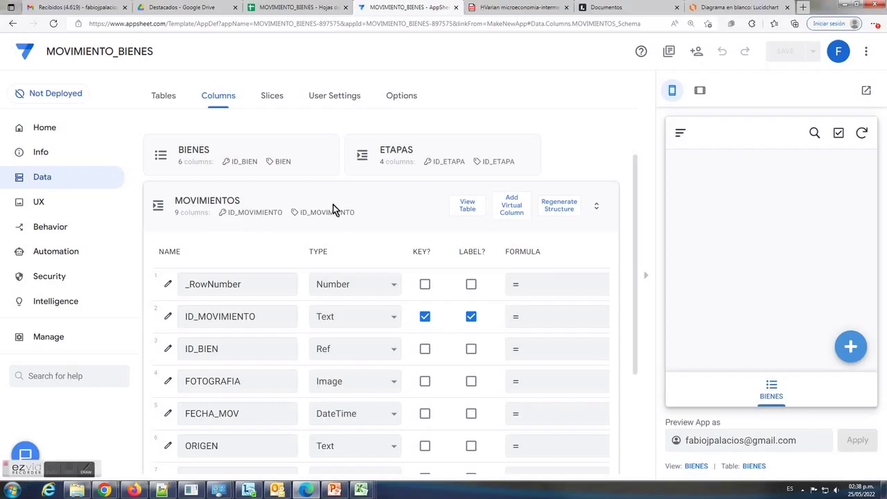
Add a virtual column named ESTADO to the BIENES table and open its app formula
{"action": "left_click", "coordinate": [333, 207]}
{"action": "left_click", "coordinate": [204, 229]}
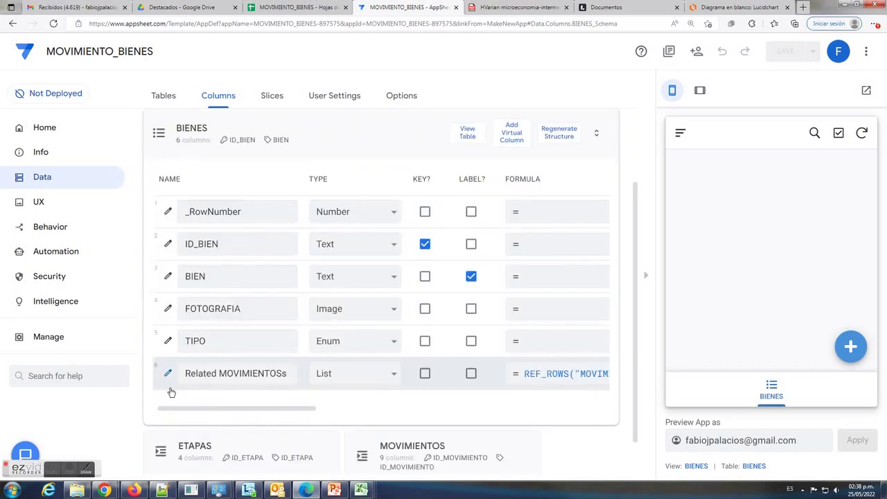
{"action": "left_click", "coordinate": [512, 136]}
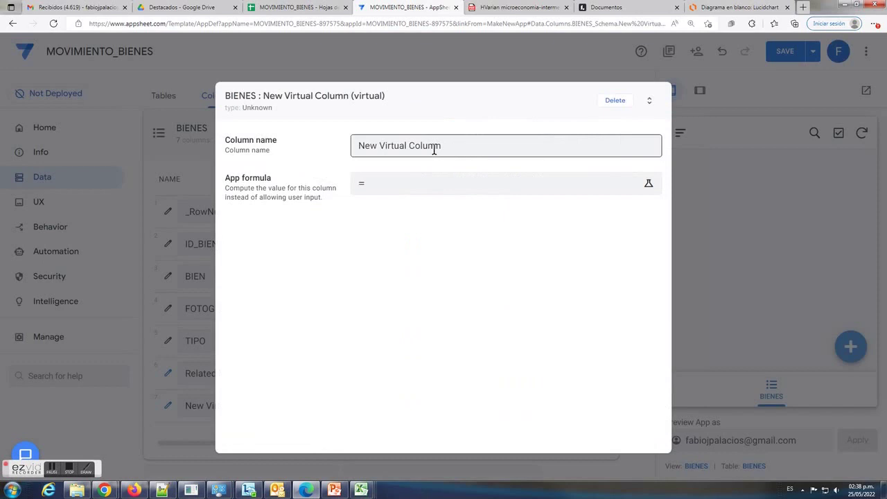
{"action": "left_click_drag", "start_coordinate": [468, 147], "coordinate": [320, 148]}
{"action": "type", "text": "ESTADO"}
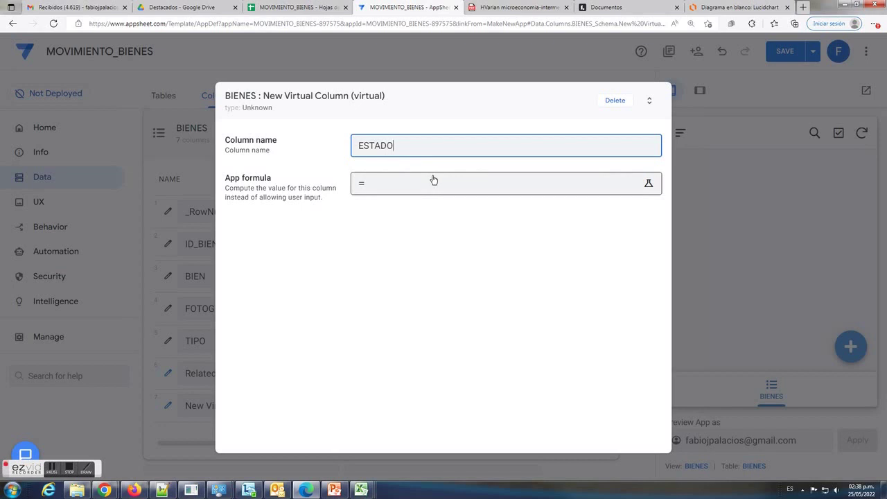
{"action": "left_click", "coordinate": [366, 189]}
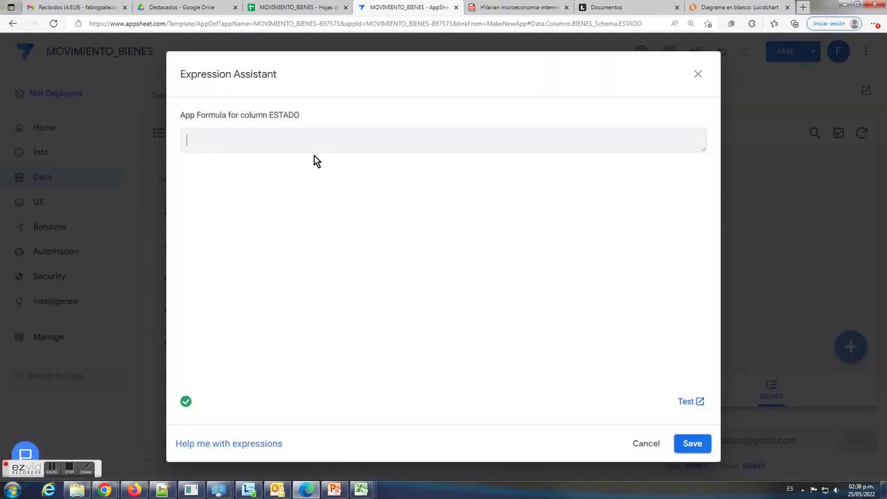
Switch to Notepad++ and reword the ESTADO expression's comment, replacing "INITIAL VALUE" with "EXPRESION EN FORMULA"
{"action": "left_click", "coordinate": [162, 490]}
{"action": "left_click_drag", "start_coordinate": [59, 87], "coordinate": [414, 85]}
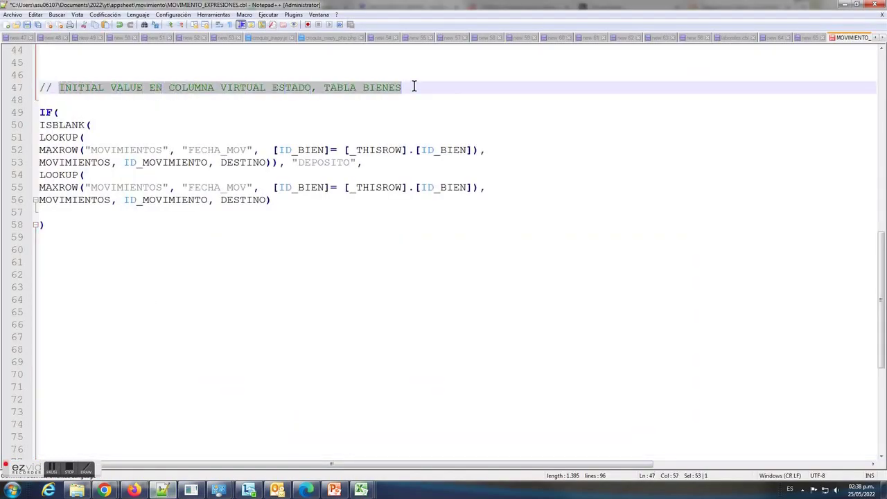
{"action": "left_click", "coordinate": [245, 109]}
{"action": "left_click_drag", "start_coordinate": [146, 88], "coordinate": [59, 87]}
{"action": "key", "text": "BackSpace"}
{"action": "type", "text": "EX"}
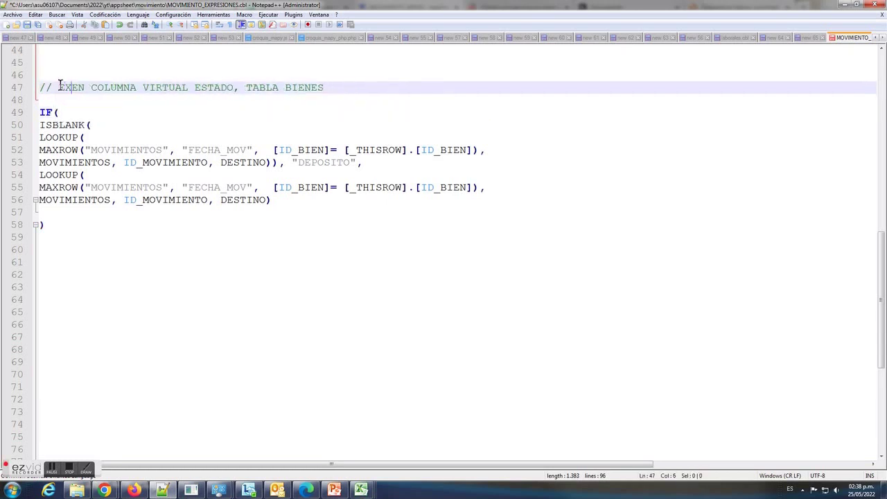
{"action": "type", "text": "PRESION EN FORM"}
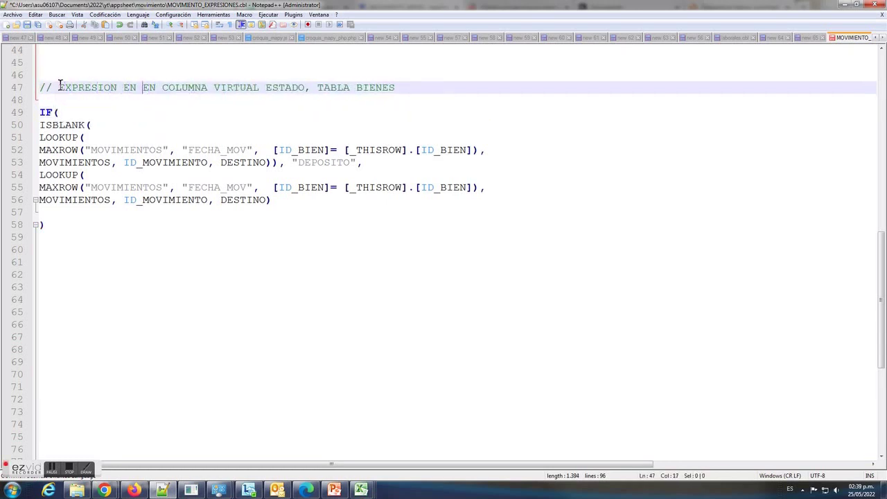
{"action": "type", "text": "ULA"}
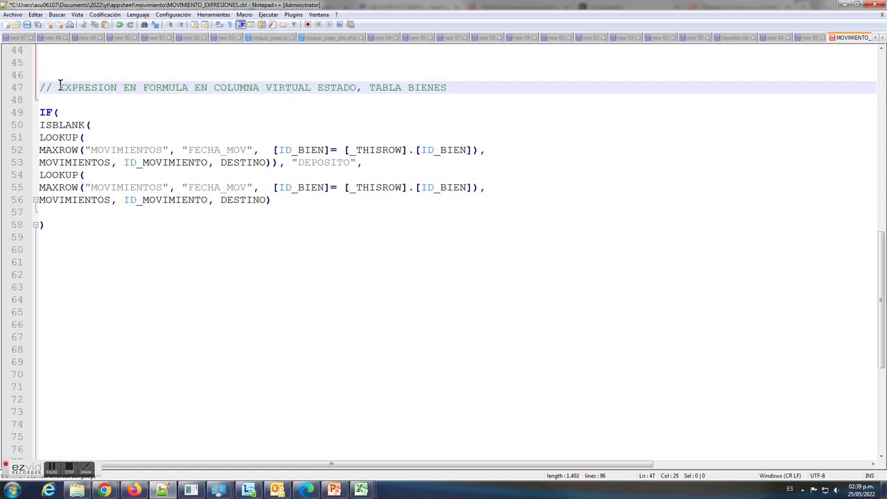
Copy the complete IF(ISBLANK(LOOKUP(...))) expression for the virtual column ESTADO, including its closing parenthesis
{"action": "left_click_drag", "start_coordinate": [51, 231], "coordinate": [26, 113]}
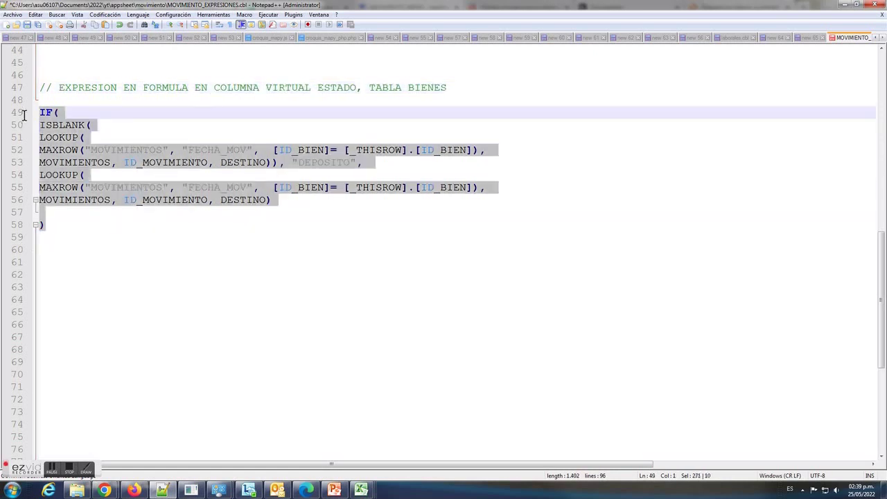
{"action": "right_click", "coordinate": [62, 130]}
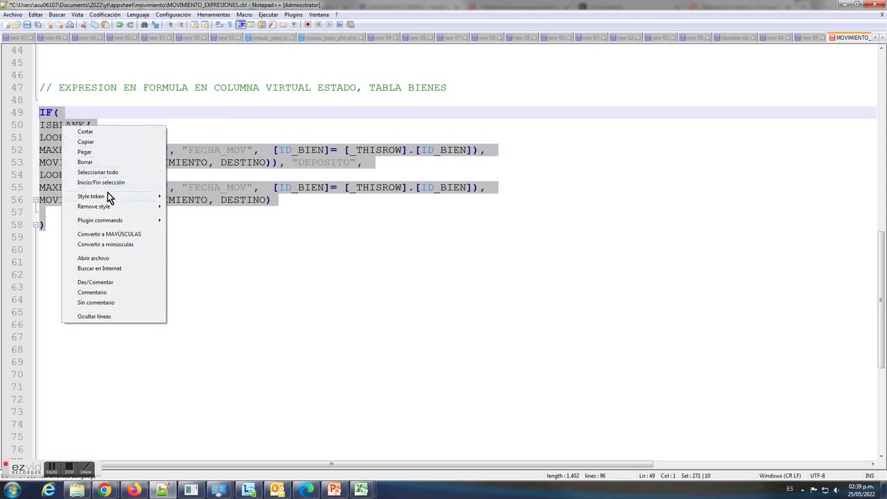
{"action": "left_click", "coordinate": [98, 143]}
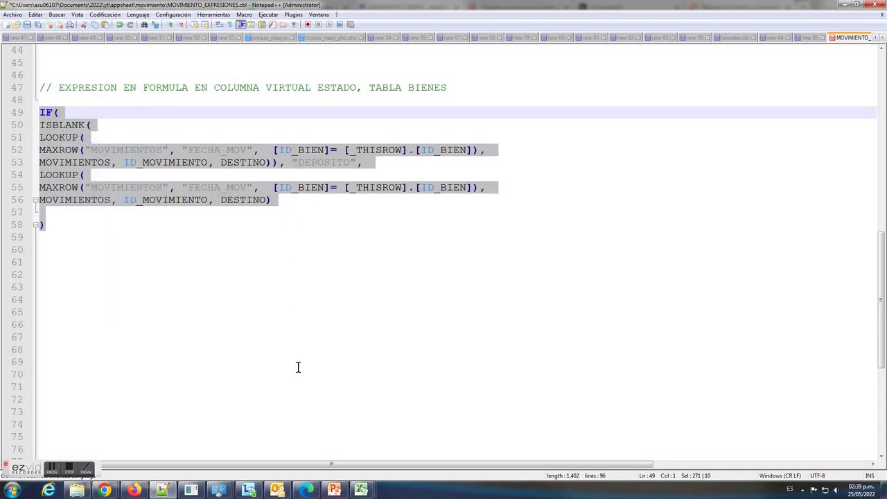
Back in AppSheet, paste the IF expression as ESTADO's app formula, accept the column settings and save the app
{"action": "left_click", "coordinate": [306, 490]}
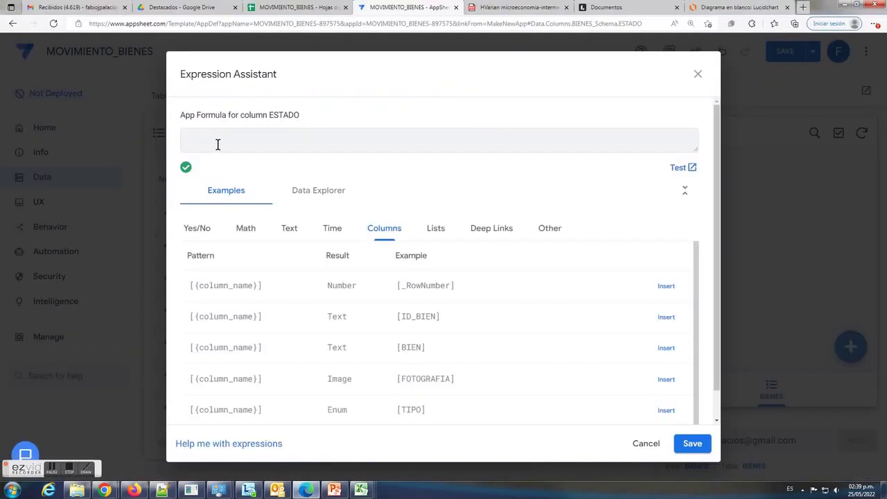
{"action": "key", "text": "ctrl+v"}
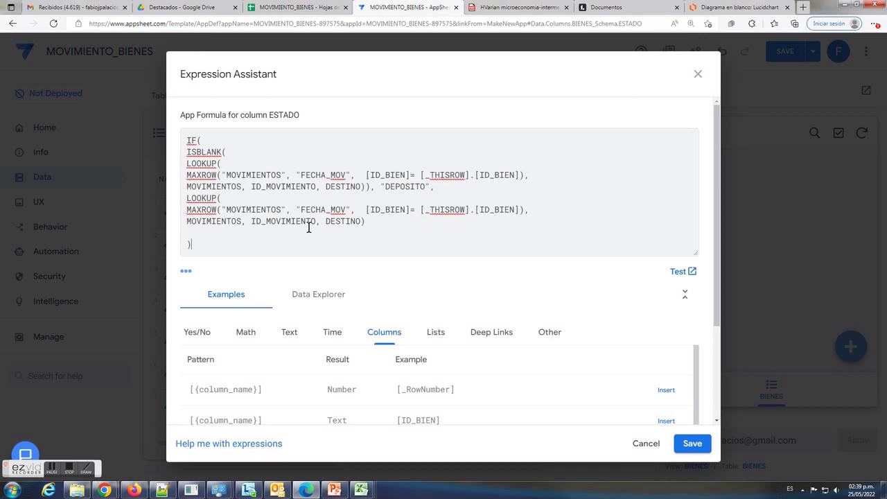
{"action": "left_click", "coordinate": [693, 444]}
{"action": "left_click", "coordinate": [628, 100]}
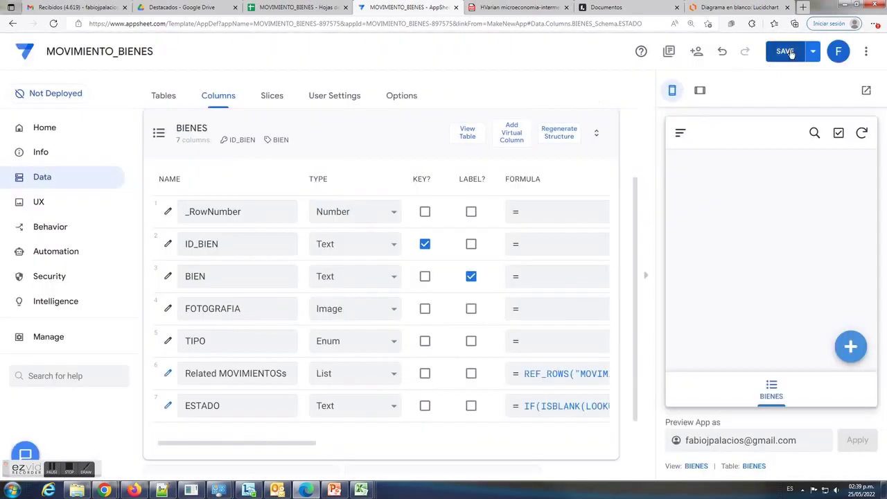
{"action": "left_click", "coordinate": [786, 53]}
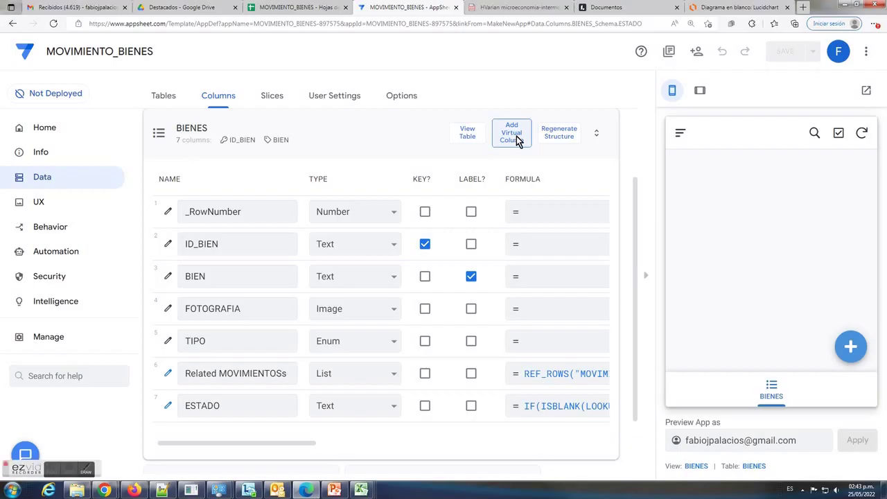
Add a virtual column named ULTIMA FECHA to the BIENES table and open its app formula
{"action": "left_click", "coordinate": [513, 133]}
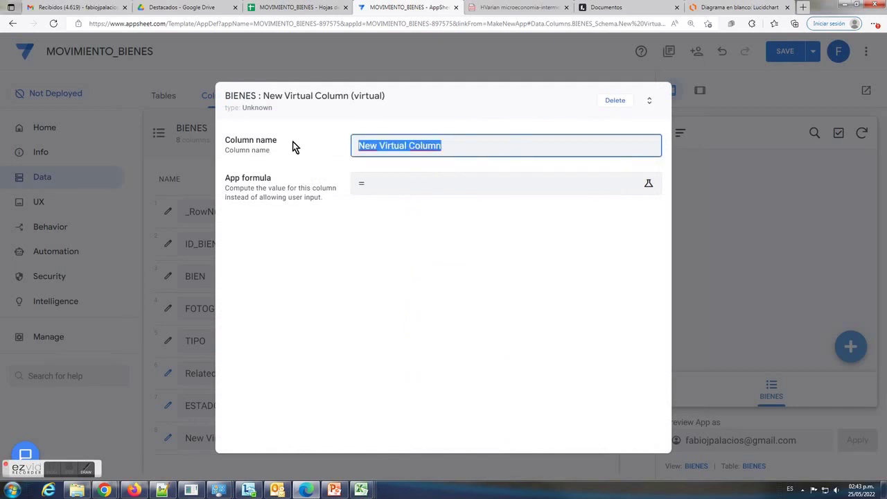
{"action": "type", "text": "ULTIMA FECHA"}
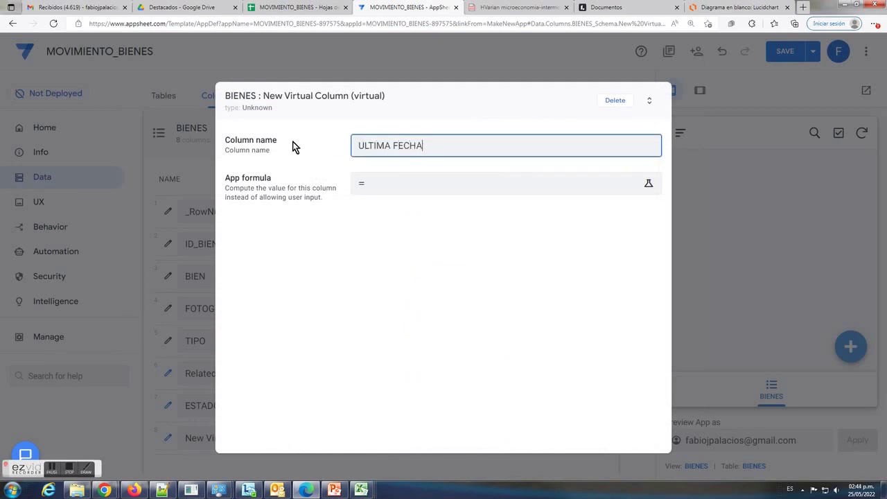
{"action": "left_click", "coordinate": [356, 178]}
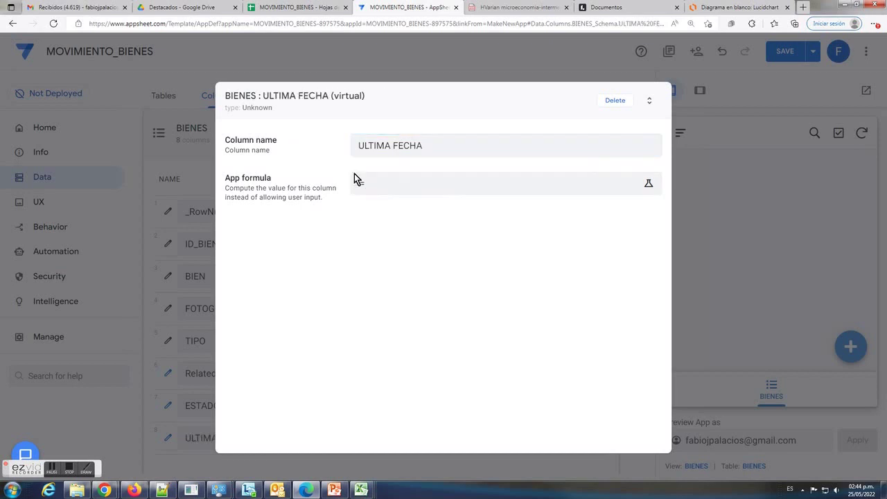
In Notepad++, review the FECHA_MOV lookups in the virtual FECHA column's IF expression and put the whole expression on the clipboard, keeping it in the file
{"action": "left_click", "coordinate": [162, 490]}
{"action": "left_click_drag", "start_coordinate": [441, 76], "coordinate": [58, 75]}
{"action": "left_click", "coordinate": [45, 212]}
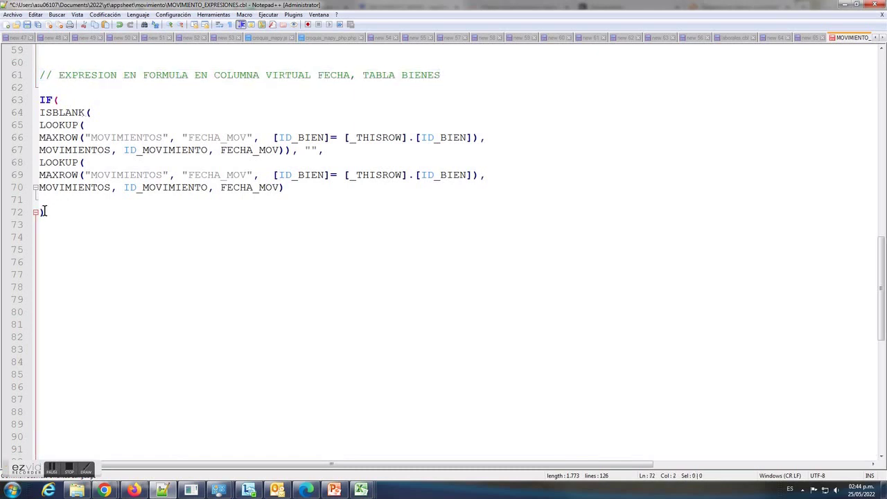
{"action": "left_click_drag", "start_coordinate": [279, 149], "coordinate": [227, 150]}
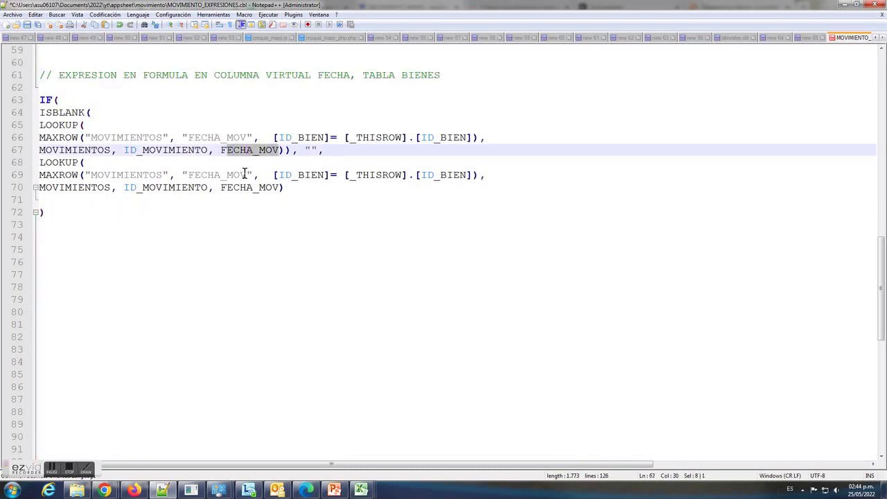
{"action": "left_click_drag", "start_coordinate": [274, 188], "coordinate": [227, 188]}
{"action": "left_click_drag", "start_coordinate": [306, 149], "coordinate": [319, 149]}
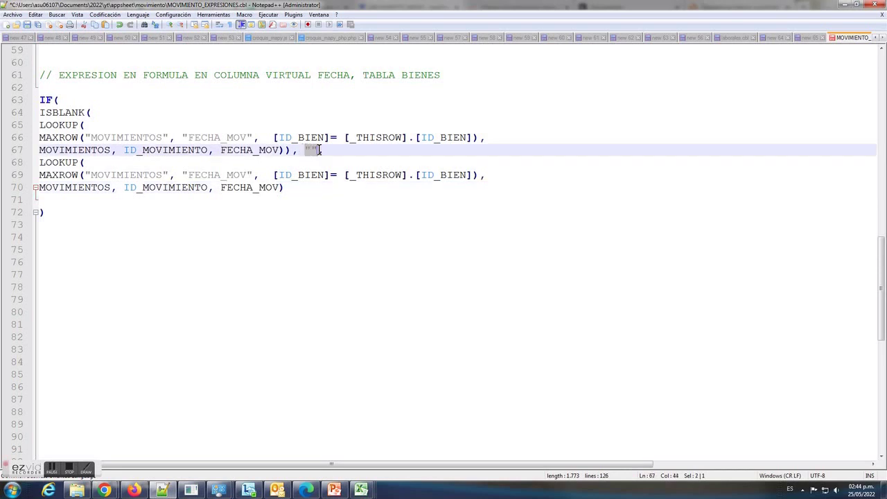
{"action": "left_click_drag", "start_coordinate": [61, 221], "coordinate": [2, 94]}
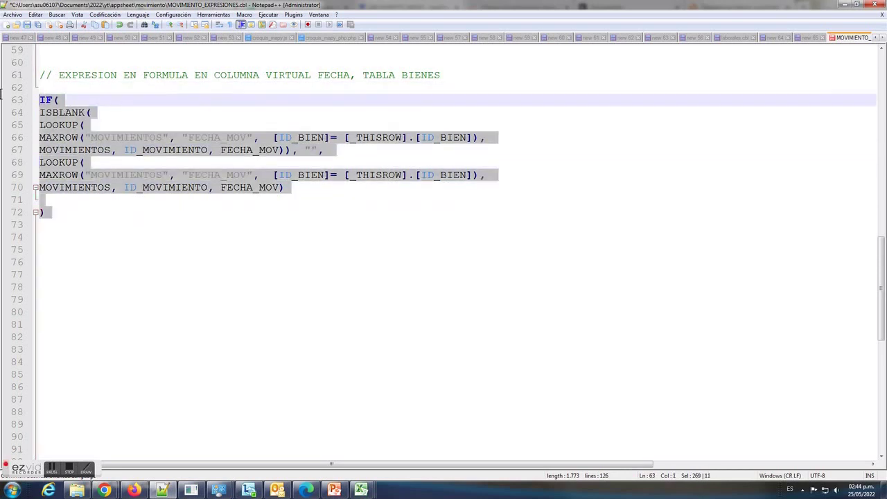
{"action": "right_click", "coordinate": [62, 128]}
{"action": "left_click", "coordinate": [80, 135]}
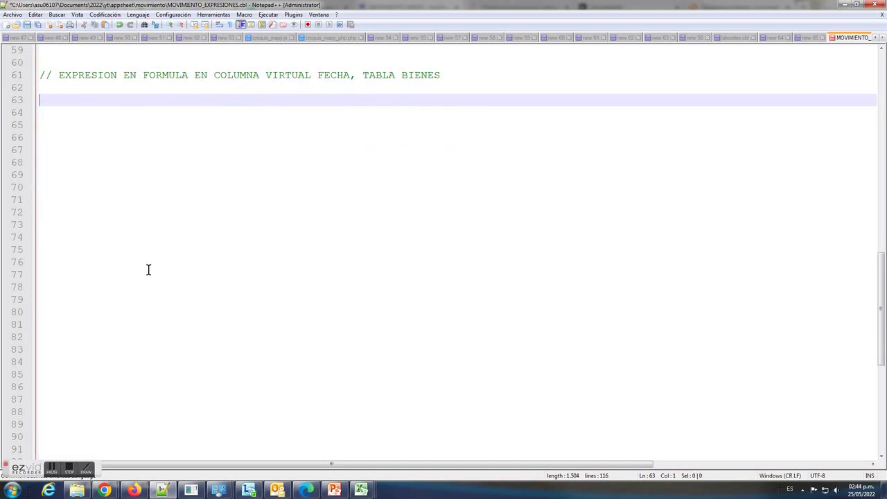
{"action": "key", "text": "ctrl+v"}
{"action": "left_click_drag", "start_coordinate": [42, 199], "coordinate": [4, 108]}
Back in AppSheet, paste the FECHA_MOV expression as ULTIMA FECHA's app formula, accept the column settings and save the app
{"action": "left_click", "coordinate": [306, 490]}
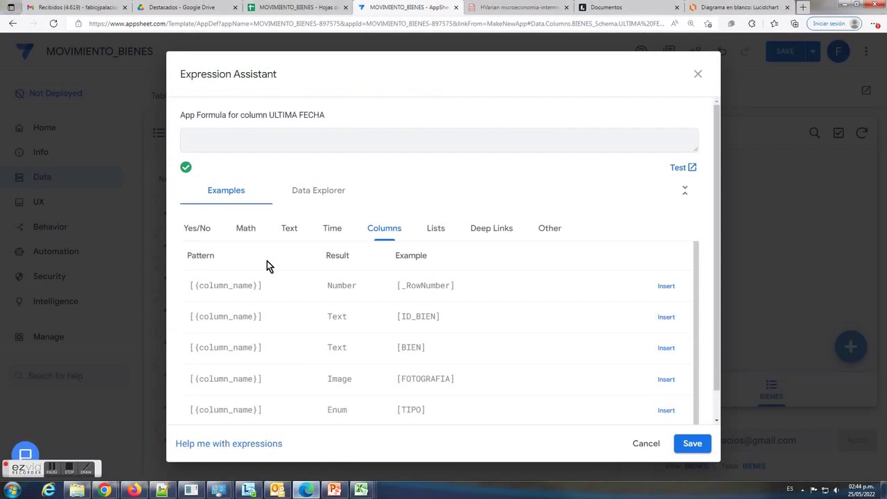
{"action": "left_click", "coordinate": [225, 149]}
{"action": "key", "text": "ctrl+v"}
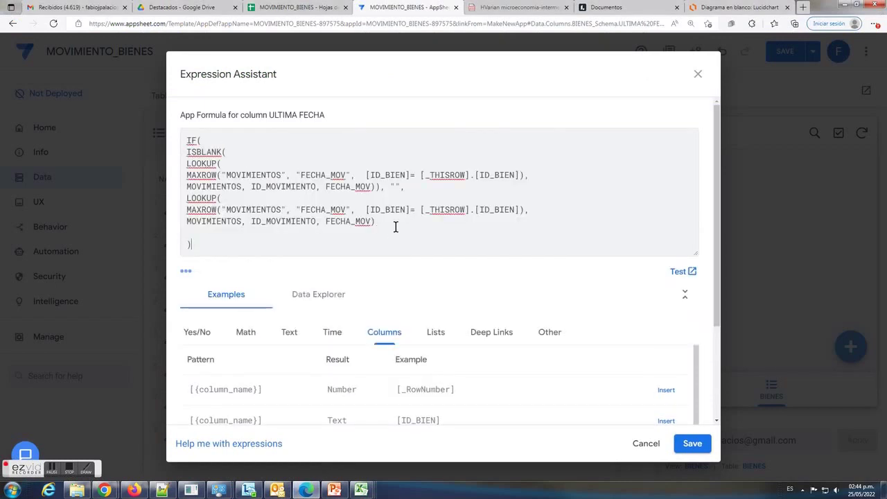
{"action": "left_click", "coordinate": [694, 444]}
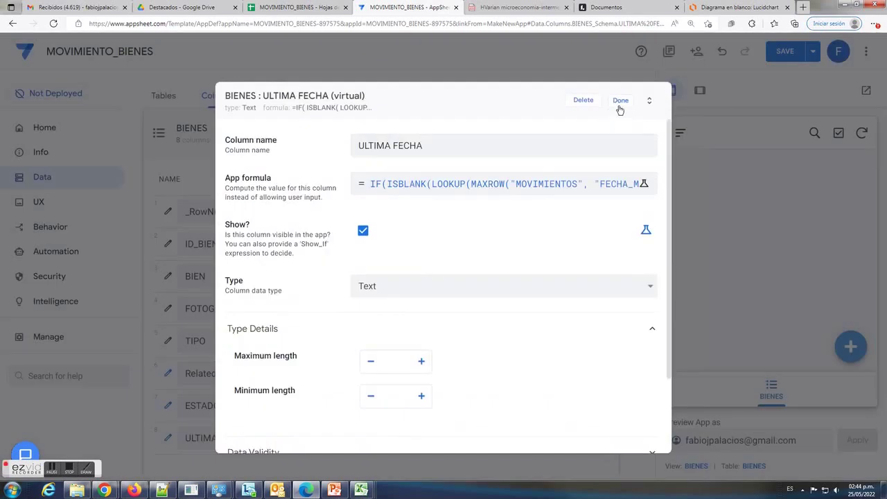
{"action": "left_click", "coordinate": [619, 99]}
{"action": "left_click", "coordinate": [785, 52]}
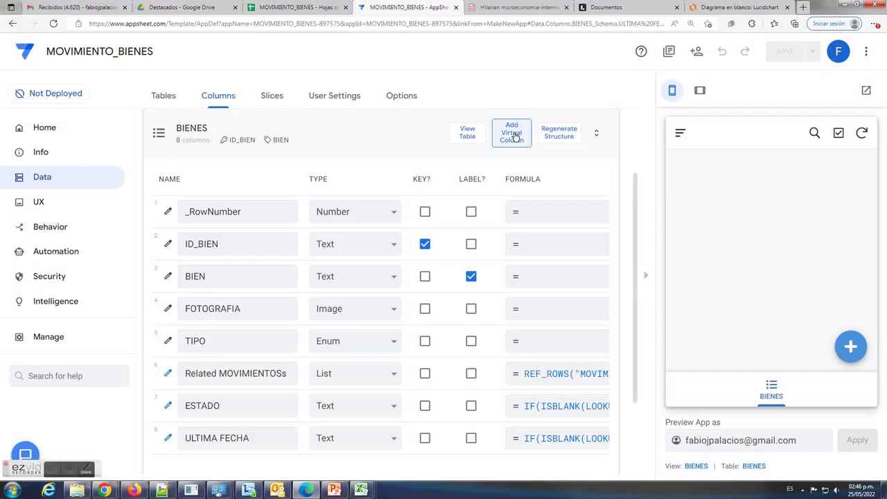
Add a virtual column named OBS to the BIENES table and open its app formula
{"action": "left_click", "coordinate": [511, 134]}
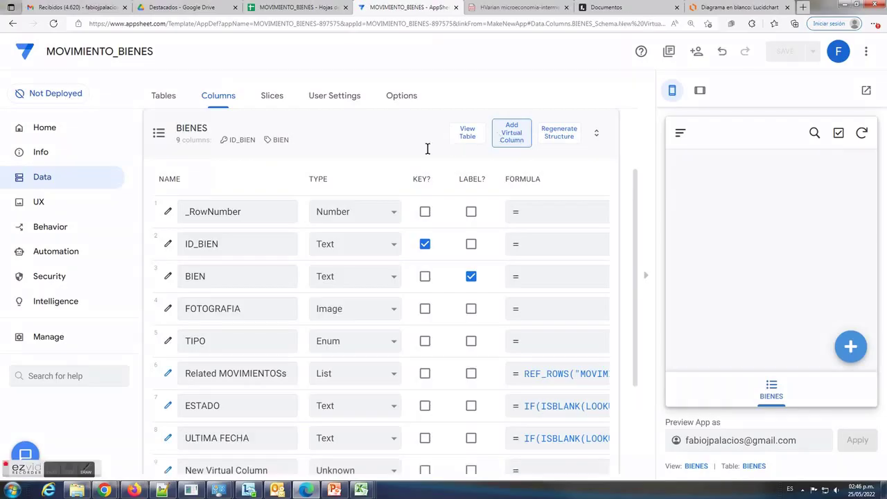
{"action": "triple_click", "coordinate": [429, 147]}
{"action": "type", "text": "OBS"}
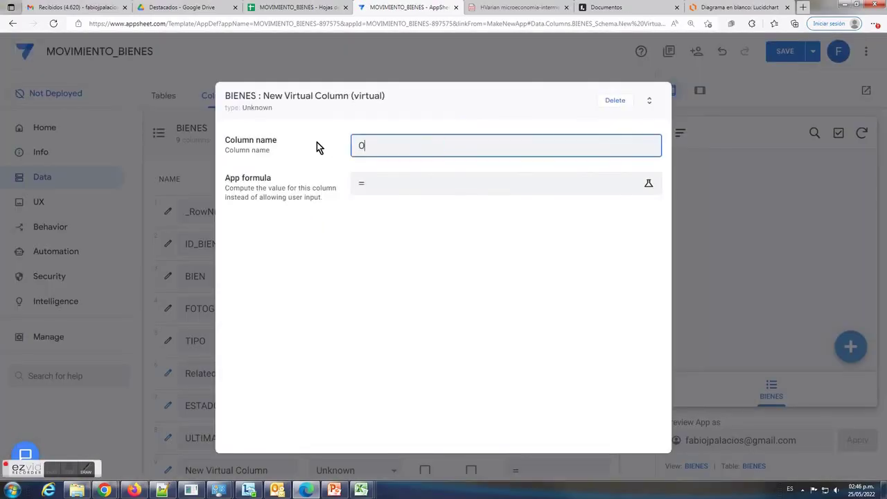
{"action": "left_click", "coordinate": [410, 184]}
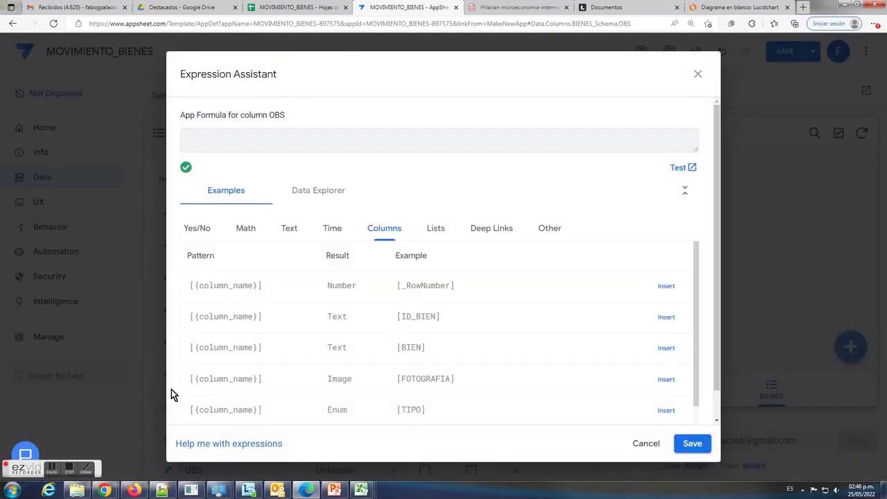
In Notepad++, review the OBS lookups in the virtual OBS column's IF expression and copy the complete expression
{"action": "left_click", "coordinate": [162, 490]}
{"action": "left_click_drag", "start_coordinate": [453, 77], "coordinate": [36, 75]}
{"action": "left_click_drag", "start_coordinate": [79, 218], "coordinate": [8, 100]}
{"action": "left_click", "coordinate": [165, 222]}
{"action": "left_click", "coordinate": [236, 151]}
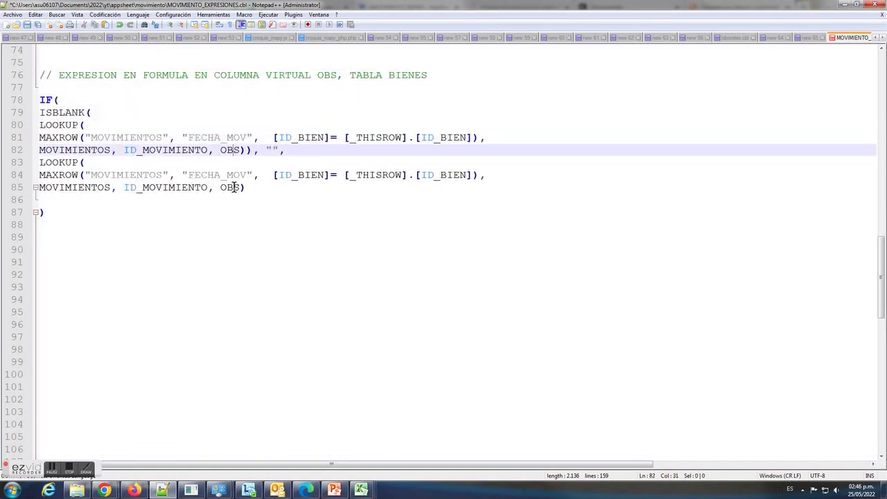
{"action": "left_click", "coordinate": [234, 199]}
{"action": "left_click", "coordinate": [275, 150]}
{"action": "left_click", "coordinate": [49, 199]}
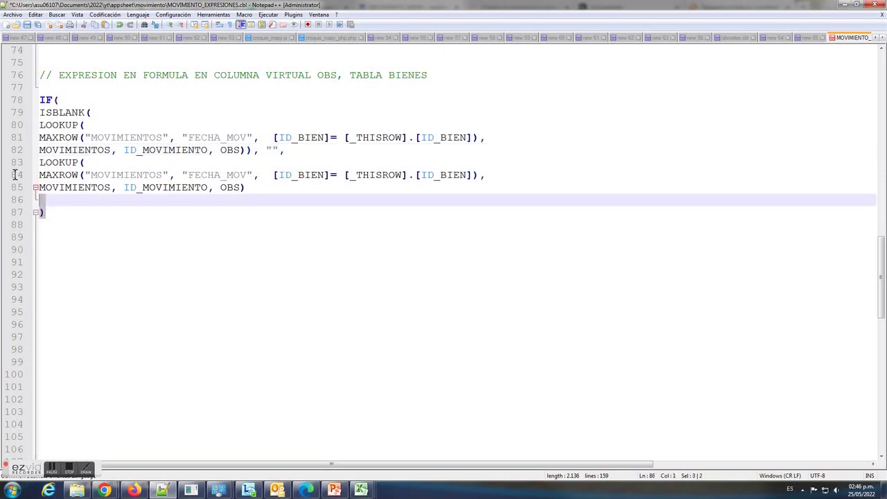
{"action": "left_click_drag", "start_coordinate": [45, 214], "coordinate": [2, 97]}
{"action": "key", "text": "ctrl+c"}
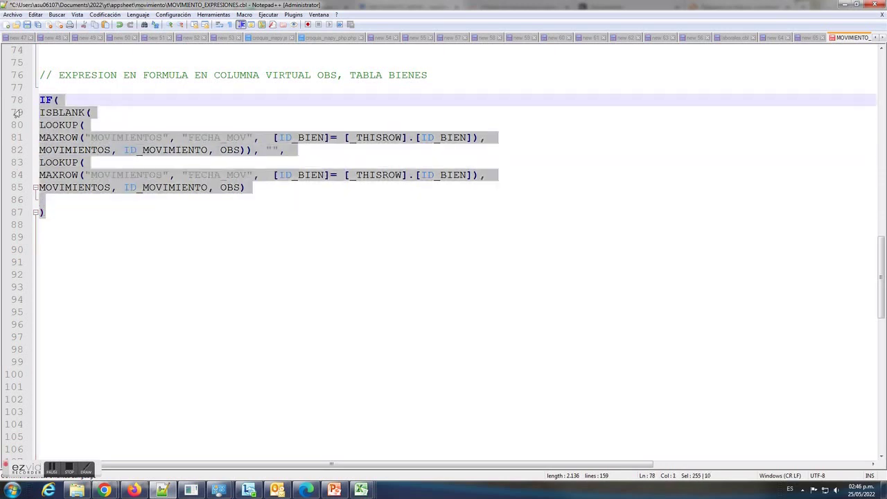
Back in AppSheet, paste the OBS lookup expression as the OBS column's app formula, accept the column settings and save the app
{"action": "left_click", "coordinate": [306, 490]}
{"action": "right_click", "coordinate": [253, 141]}
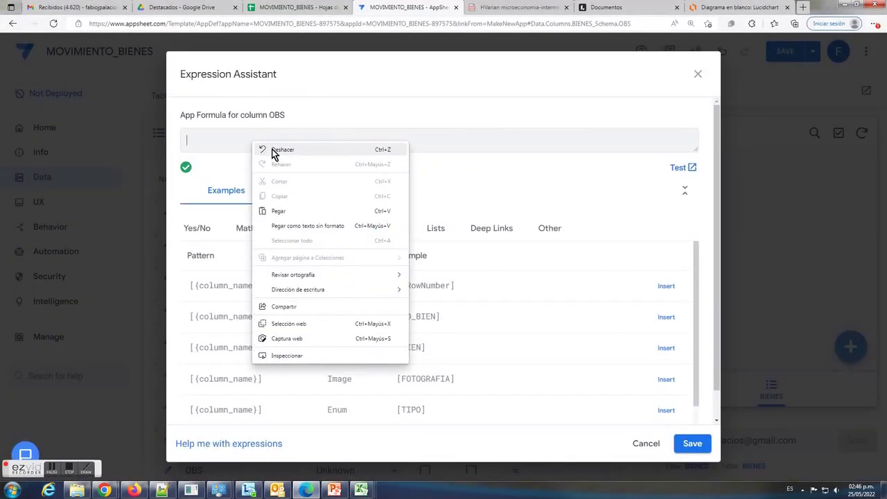
{"action": "left_click", "coordinate": [303, 212]}
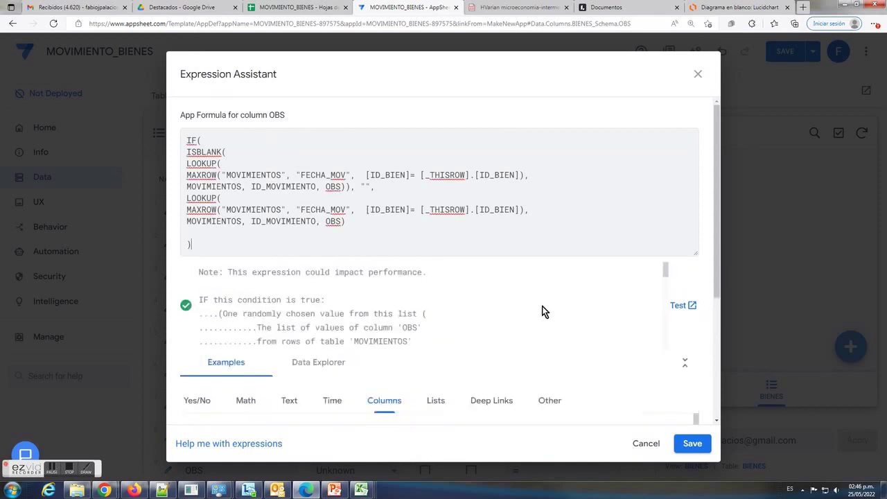
{"action": "left_click", "coordinate": [693, 445]}
{"action": "left_click", "coordinate": [624, 106]}
{"action": "left_click", "coordinate": [777, 55]}
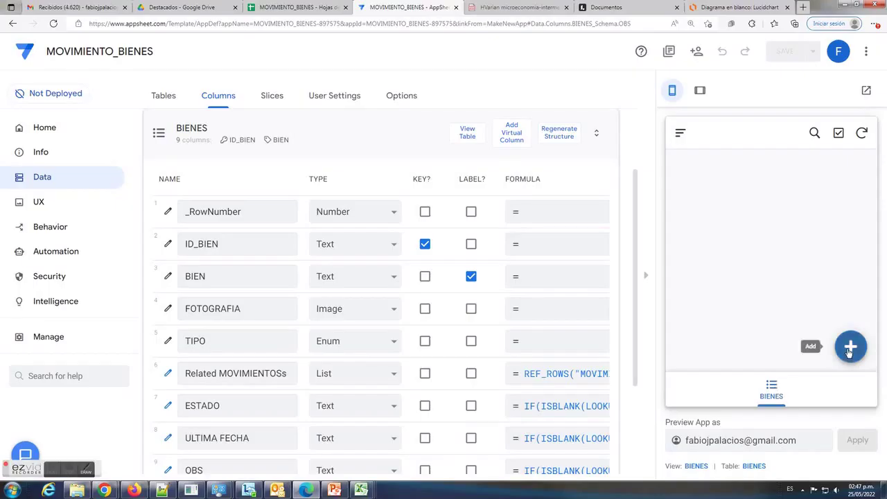
Start a new BIENES record in the app preview, name it COMPUTADORA and attach COMPUTADORA.jpg from the movimiento/BIENES folder as its FOTOGRAFIA
{"action": "left_click", "coordinate": [836, 340]}
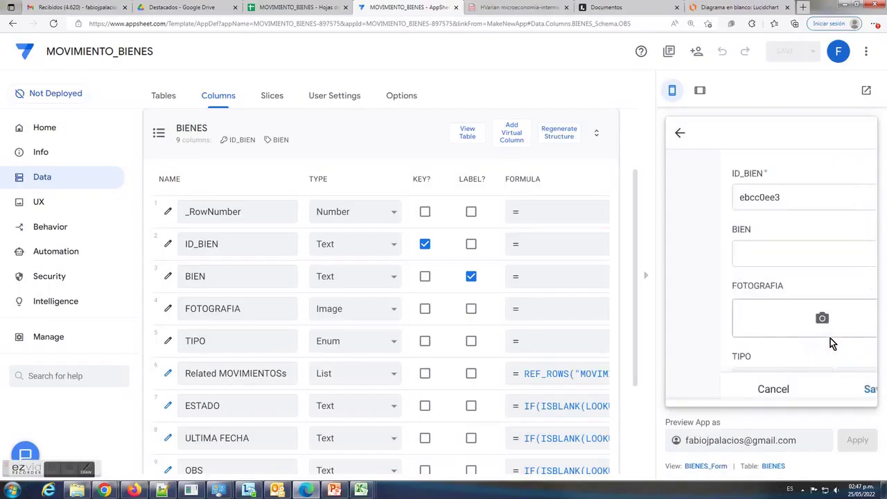
{"action": "left_click", "coordinate": [765, 255]}
{"action": "type", "text": "COMPUTADORA"}
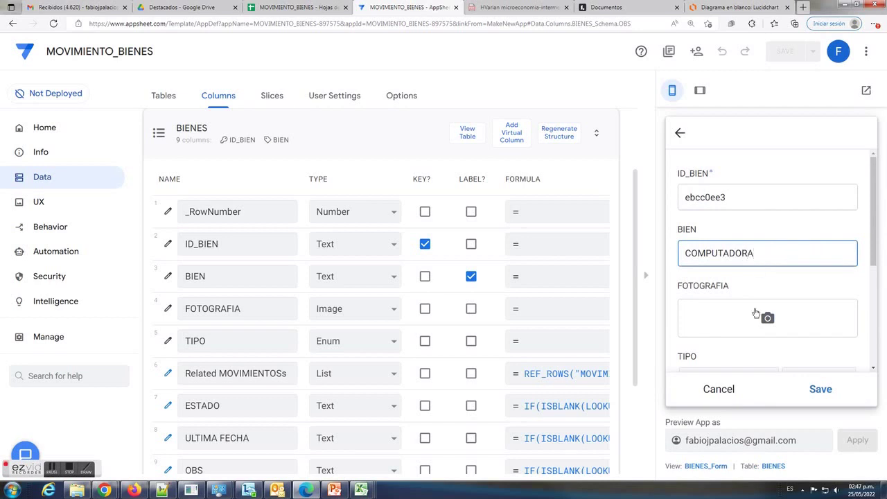
{"action": "left_click", "coordinate": [755, 313]}
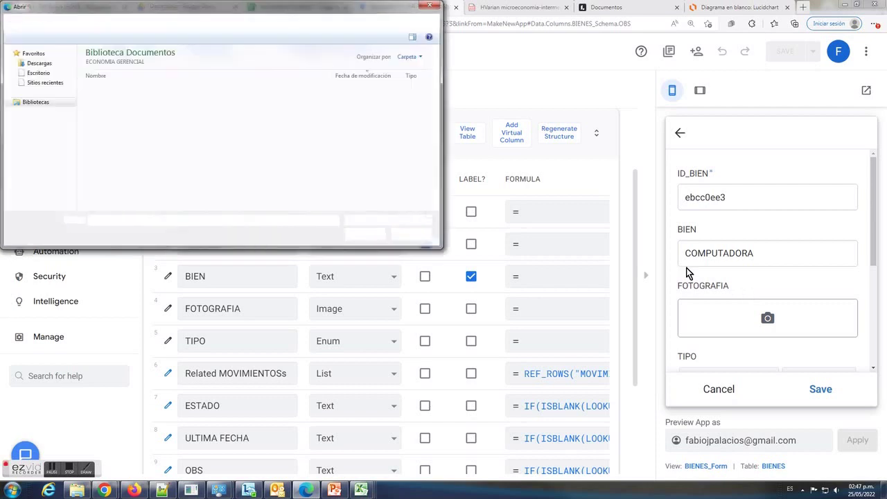
{"action": "left_click", "coordinate": [42, 112]}
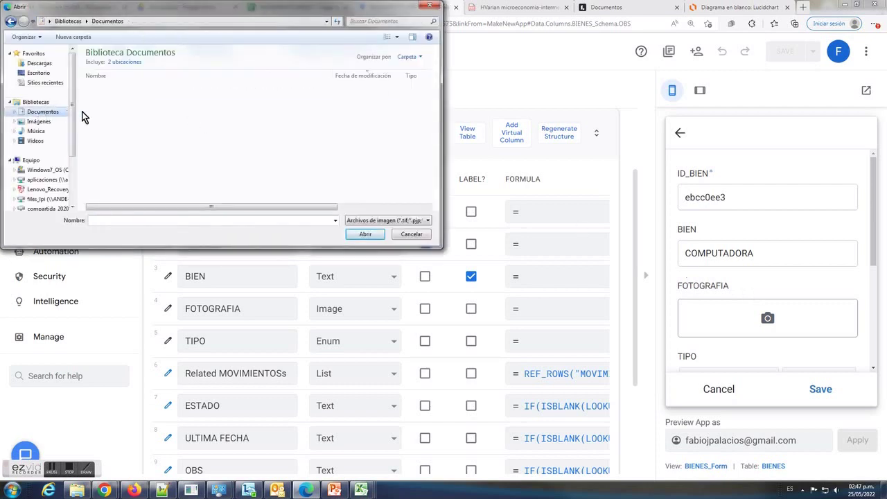
{"action": "double_click", "coordinate": [99, 129]}
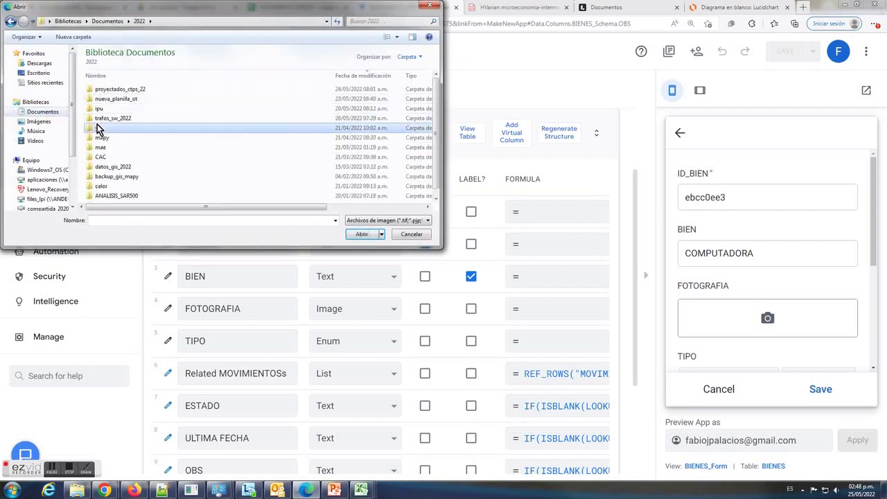
{"action": "double_click", "coordinate": [99, 128]}
{"action": "double_click", "coordinate": [102, 98]}
{"action": "double_click", "coordinate": [103, 90]}
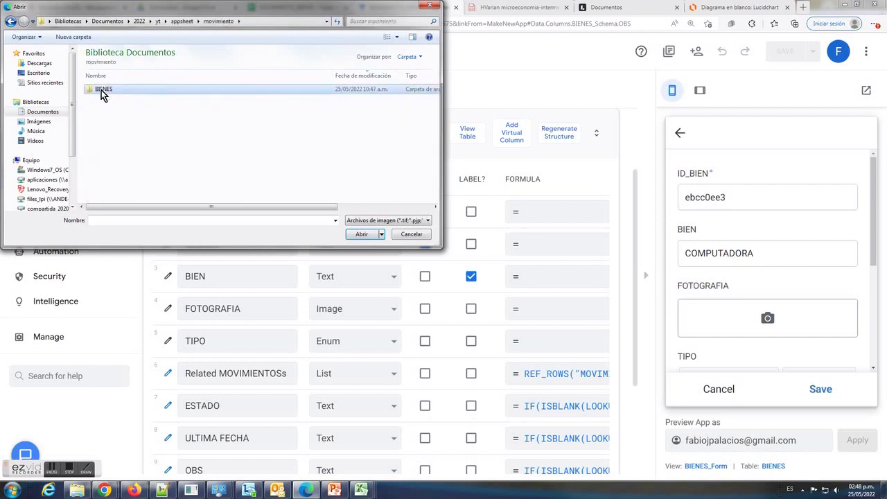
{"action": "double_click", "coordinate": [103, 90]}
{"action": "left_click", "coordinate": [111, 99]}
{"action": "left_click", "coordinate": [361, 234]}
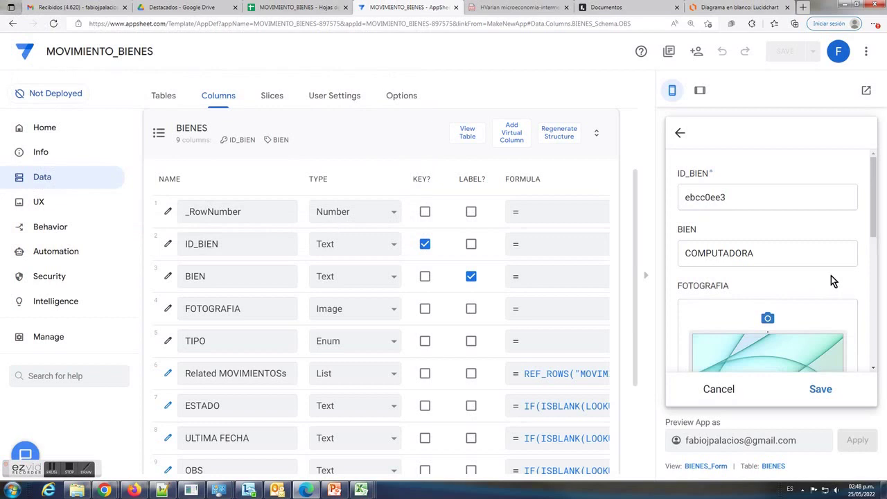
Set the COMPUTADORA record's TIPO to ELECTRONICO, check the remaining form fields and save the record
{"action": "scroll", "coordinate": [831, 275], "scroll_direction": "down", "scroll_amount": 4}
{"action": "left_click", "coordinate": [739, 265]}
{"action": "scroll", "coordinate": [800, 319], "scroll_direction": "down", "scroll_amount": 1}
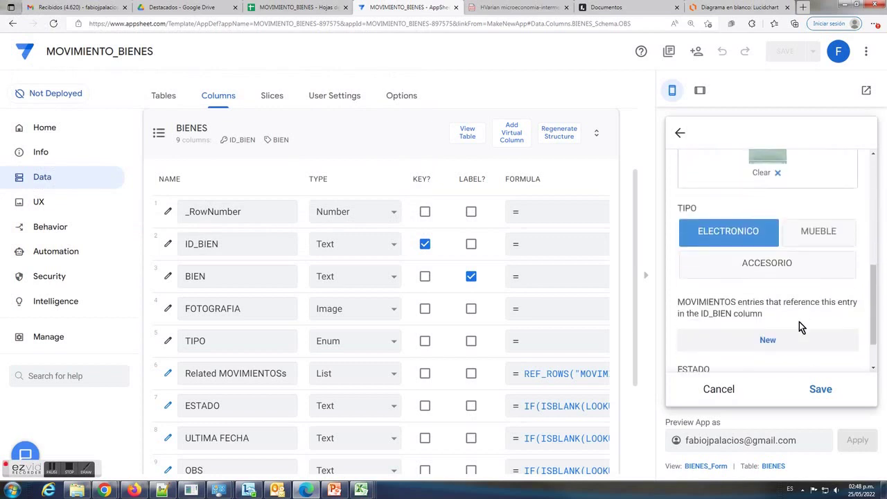
{"action": "scroll", "coordinate": [825, 374], "scroll_direction": "down", "scroll_amount": 1}
{"action": "scroll", "coordinate": [822, 355], "scroll_direction": "up", "scroll_amount": 1}
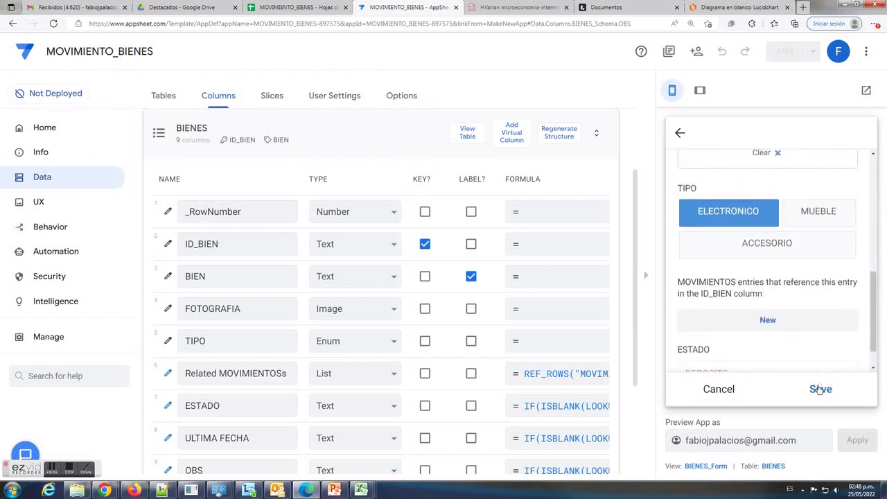
{"action": "left_click", "coordinate": [822, 389]}
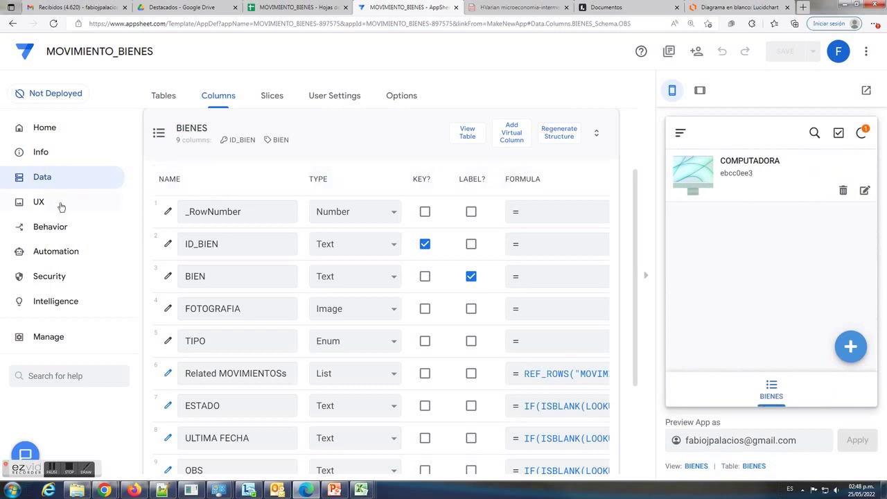
In the BIENES primary view's options, set the main image to FOTOGRAFIA and the primary header to BIEN
{"action": "left_click", "coordinate": [38, 203]}
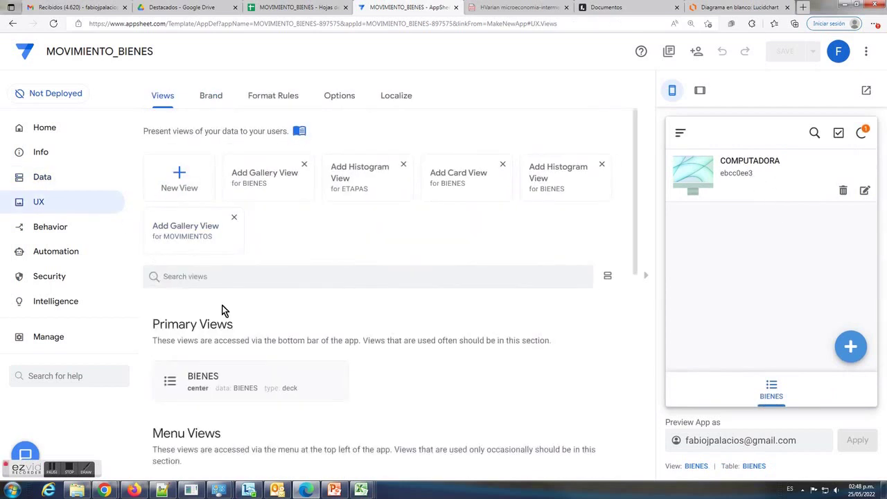
{"action": "scroll", "coordinate": [222, 311], "scroll_direction": "down", "scroll_amount": 3}
{"action": "left_click", "coordinate": [222, 283]}
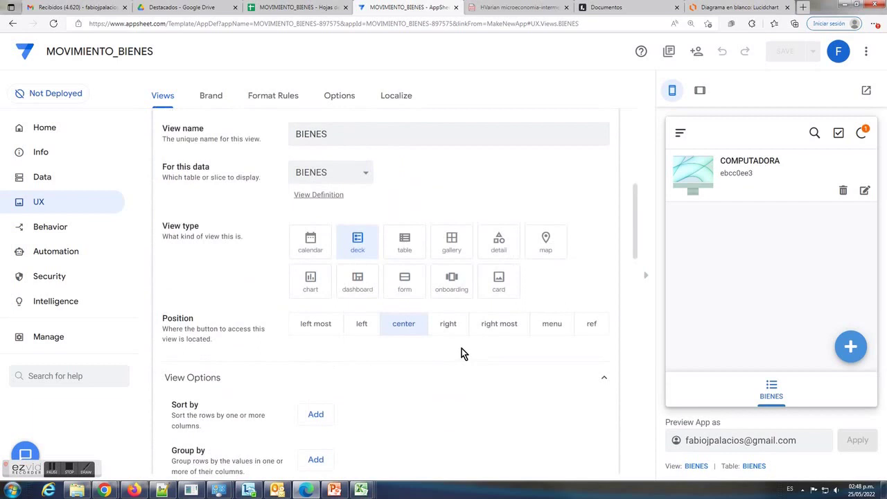
{"action": "scroll", "coordinate": [431, 375], "scroll_direction": "down", "scroll_amount": 4}
{"action": "left_click", "coordinate": [600, 277]}
{"action": "left_click", "coordinate": [574, 326]}
{"action": "left_click", "coordinate": [600, 317]}
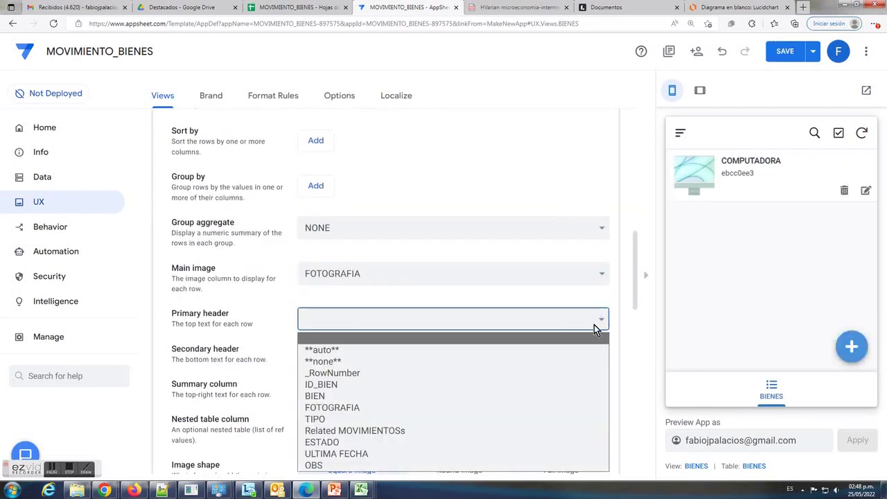
{"action": "left_click", "coordinate": [563, 401]}
Set the BIENES view's secondary header to ESTADO and its summary column to ULTIMA FECHA, and save the app
{"action": "left_click", "coordinate": [601, 355]}
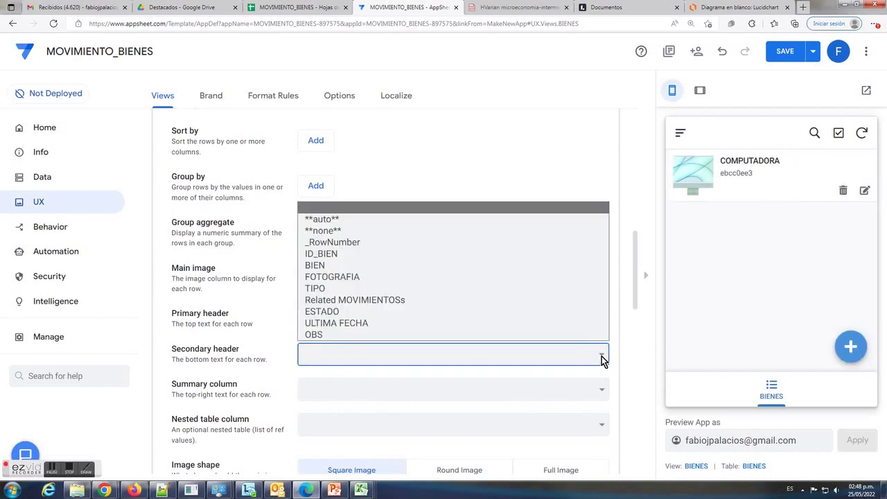
{"action": "left_click", "coordinate": [590, 316]}
{"action": "left_click", "coordinate": [602, 356]}
{"action": "left_click", "coordinate": [602, 359]}
{"action": "left_click", "coordinate": [602, 389]}
{"action": "left_click", "coordinate": [588, 366]}
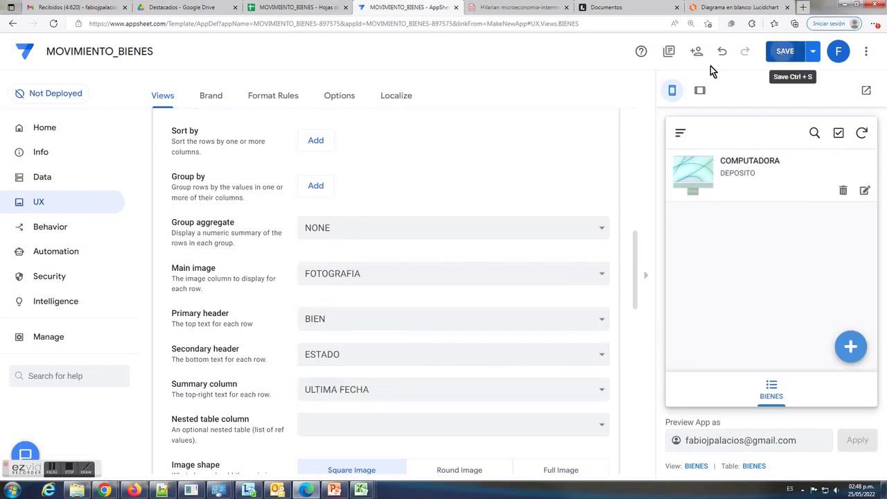
{"action": "left_click", "coordinate": [782, 56]}
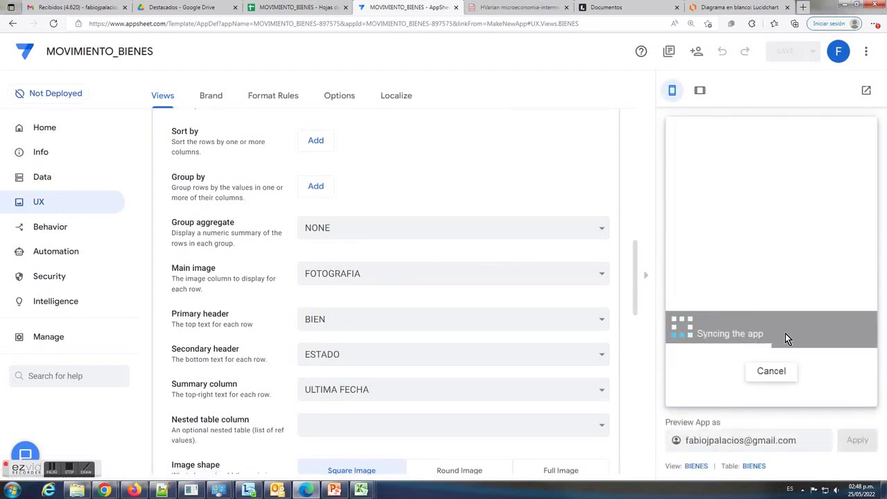
Start another BIENES record in the app preview, name it IMPRESORA and attach IMPRESORA.jpg as its FOTOGRAFIA
{"action": "left_click", "coordinate": [856, 345]}
{"action": "left_click", "coordinate": [732, 251]}
{"action": "type", "text": "IMPRESOR"}
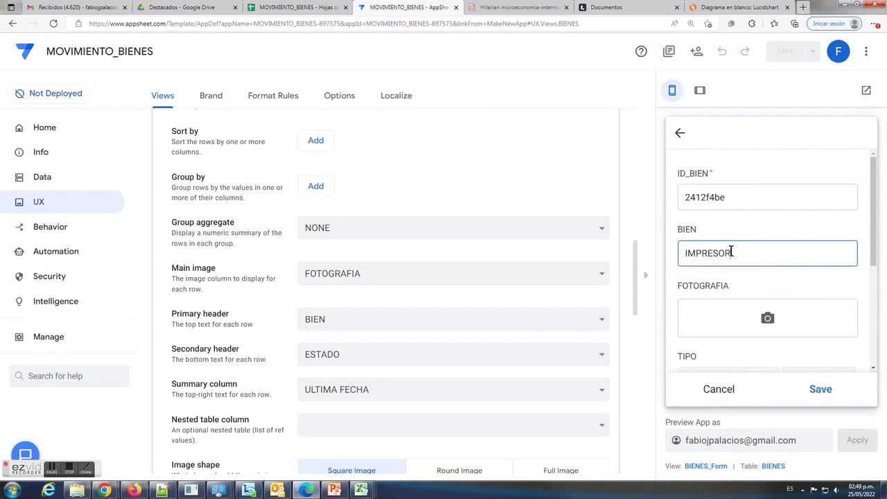
{"action": "type", "text": "A"}
{"action": "left_click", "coordinate": [759, 316]}
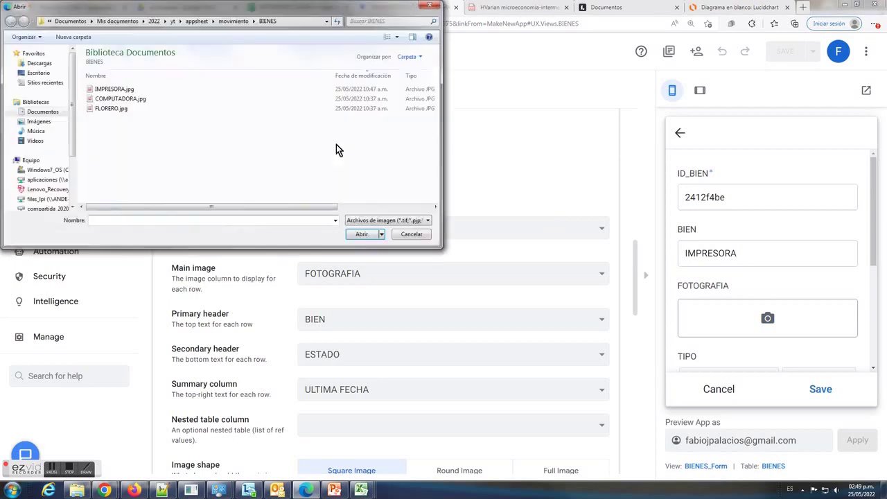
{"action": "left_click", "coordinate": [114, 89]}
{"action": "left_click", "coordinate": [361, 235]}
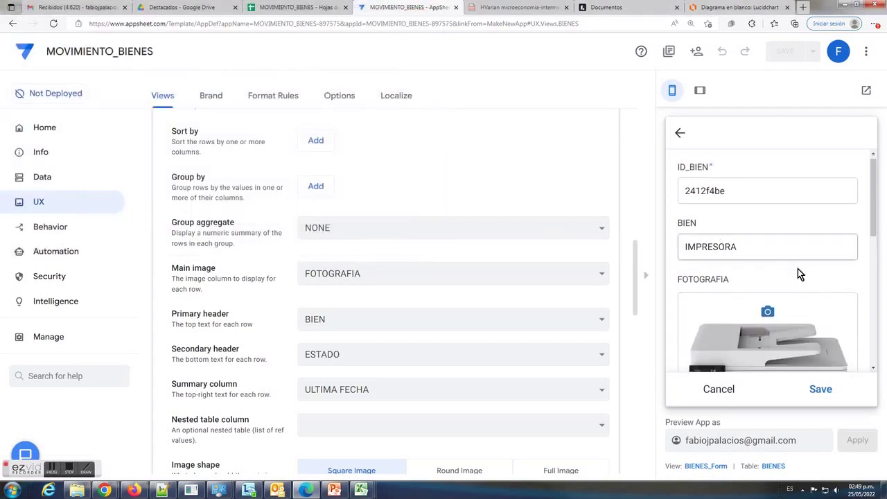
Set the IMPRESORA record's TIPO to ELECTRONICO and save the record to the BIENES list
{"action": "scroll", "coordinate": [803, 281], "scroll_direction": "down", "scroll_amount": 3}
{"action": "left_click", "coordinate": [730, 317]}
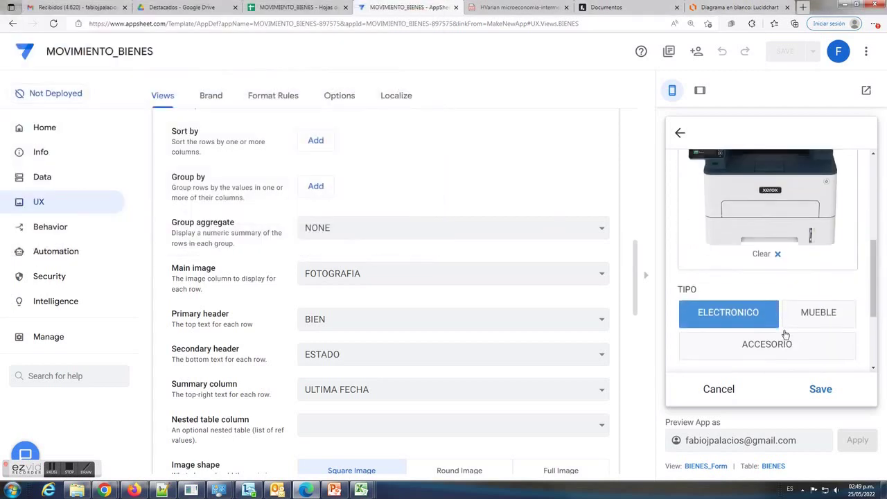
{"action": "scroll", "coordinate": [786, 346], "scroll_direction": "down", "scroll_amount": 2}
{"action": "scroll", "coordinate": [726, 365], "scroll_direction": "down", "scroll_amount": 1}
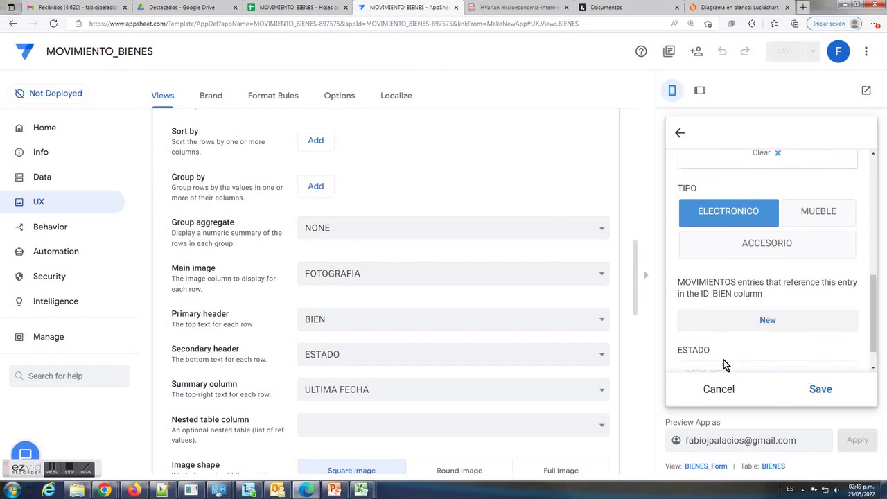
{"action": "left_click", "coordinate": [820, 389]}
{"action": "left_click", "coordinate": [773, 386]}
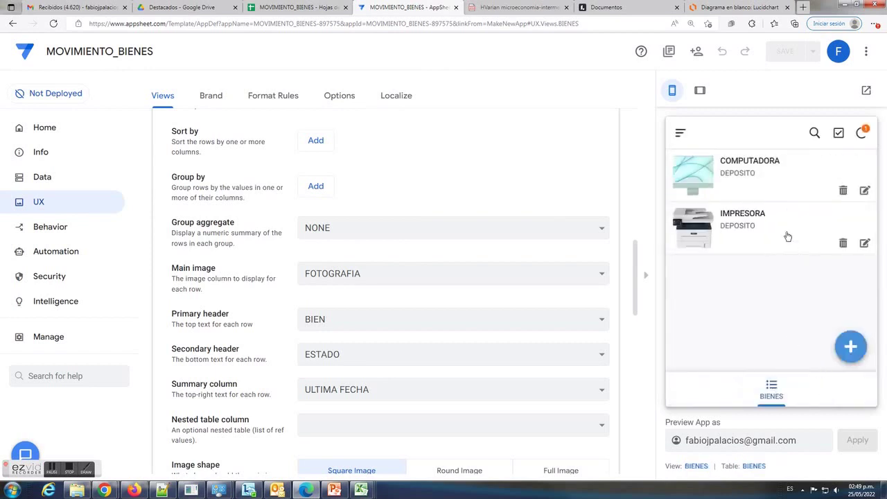
Start a third BIENES record in the app preview, name it FLORERO and attach FLORERO.jpg as its FOTOGRAFIA
{"action": "left_click", "coordinate": [850, 347]}
{"action": "left_click", "coordinate": [766, 254]}
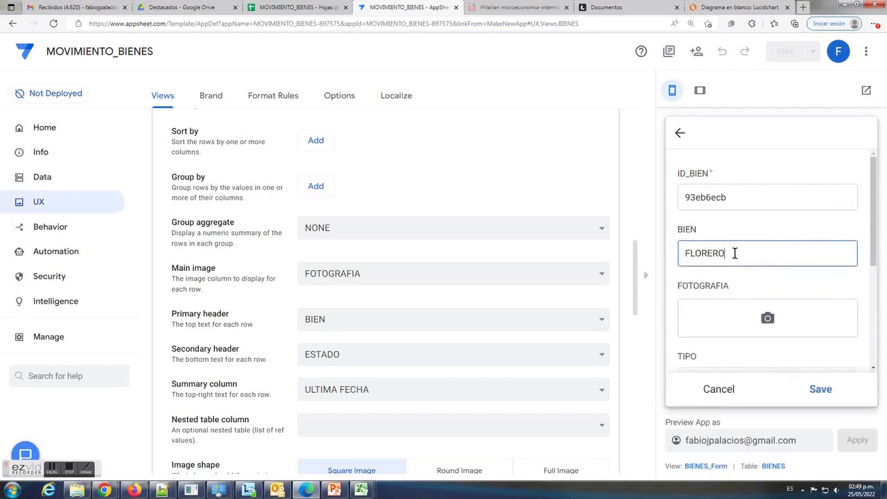
{"action": "left_click", "coordinate": [748, 316]}
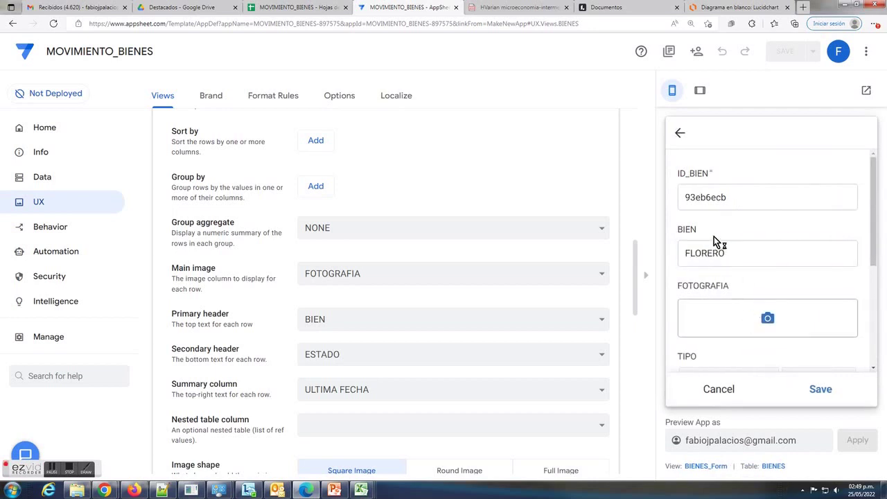
{"action": "left_click", "coordinate": [113, 109]}
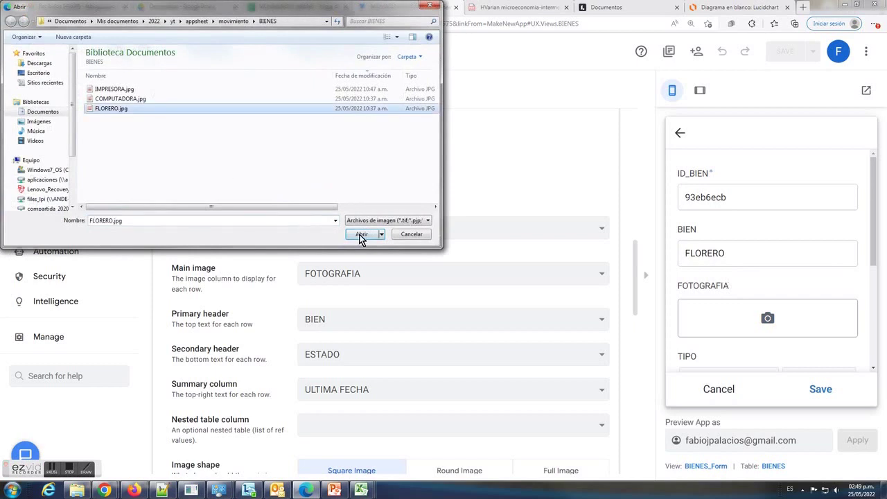
{"action": "left_click", "coordinate": [362, 234]}
Set the FLORERO record's TIPO to ACCESORIO, save the record and sync the app
{"action": "scroll", "coordinate": [812, 281], "scroll_direction": "down", "scroll_amount": 3}
{"action": "scroll", "coordinate": [827, 325], "scroll_direction": "down", "scroll_amount": 2}
{"action": "left_click", "coordinate": [771, 287]}
{"action": "scroll", "coordinate": [798, 358], "scroll_direction": "down", "scroll_amount": 1}
{"action": "left_click", "coordinate": [821, 391]}
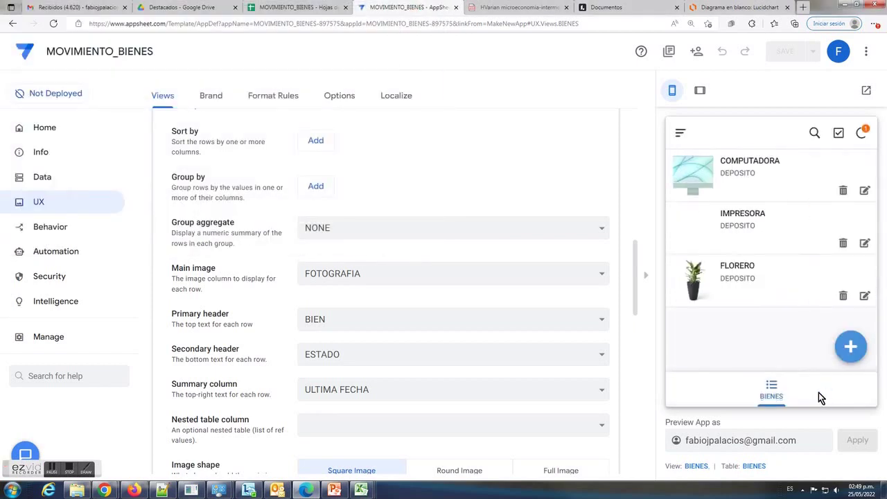
{"action": "left_click", "coordinate": [862, 133]}
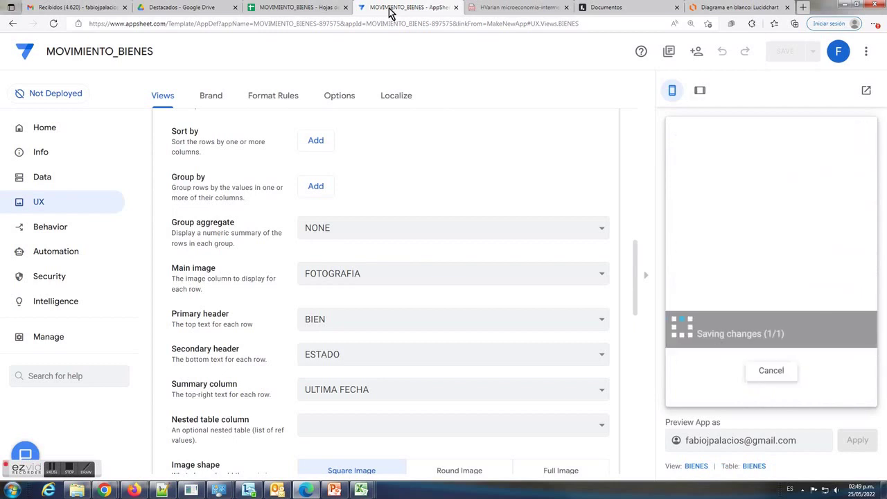
In the MOVIMIENTO_BIENES Google Sheet, check the new records on the BIENES sheet and fit the FOTOGRAFIA column's width to its contents
{"action": "left_click", "coordinate": [308, 8]}
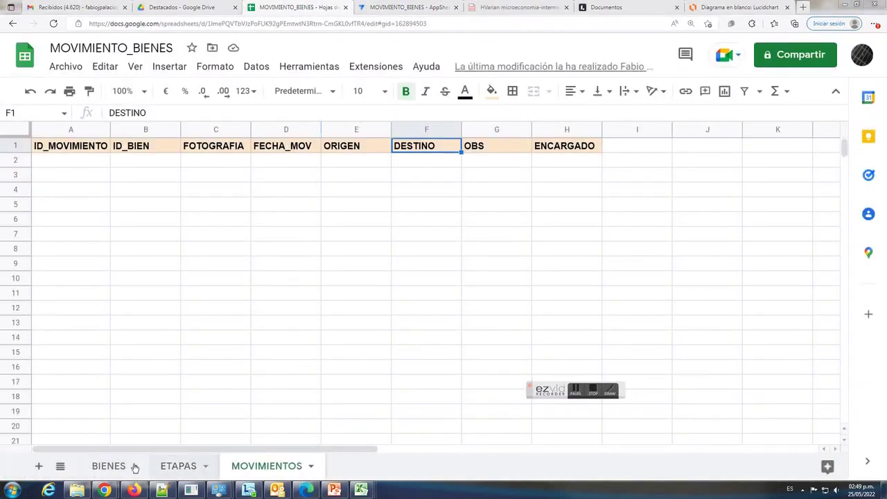
{"action": "left_click", "coordinate": [117, 467]}
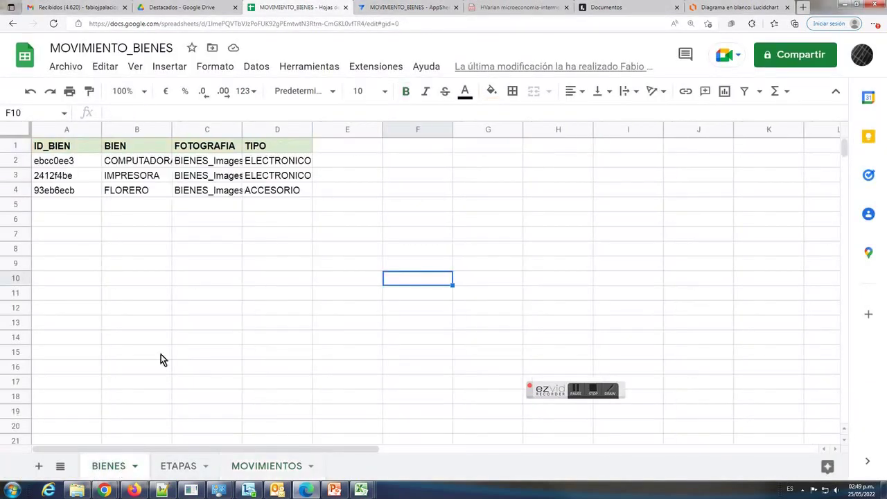
{"action": "double_click", "coordinate": [240, 127]}
{"action": "left_click", "coordinate": [441, 193]}
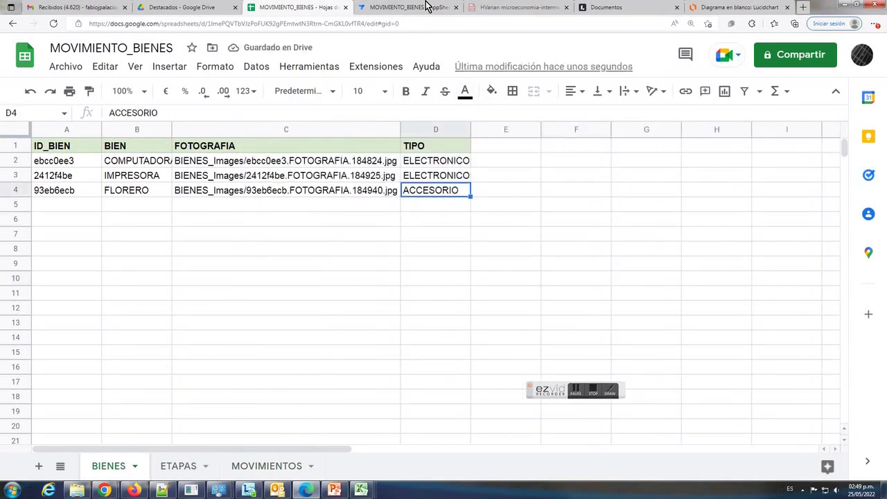
Back in AppSheet, open the COMPUTADORA record's details in the preview and start a new related MOVIMIENTOS entry for it
{"action": "left_click", "coordinate": [407, 8]}
{"action": "left_click", "coordinate": [596, 392]}
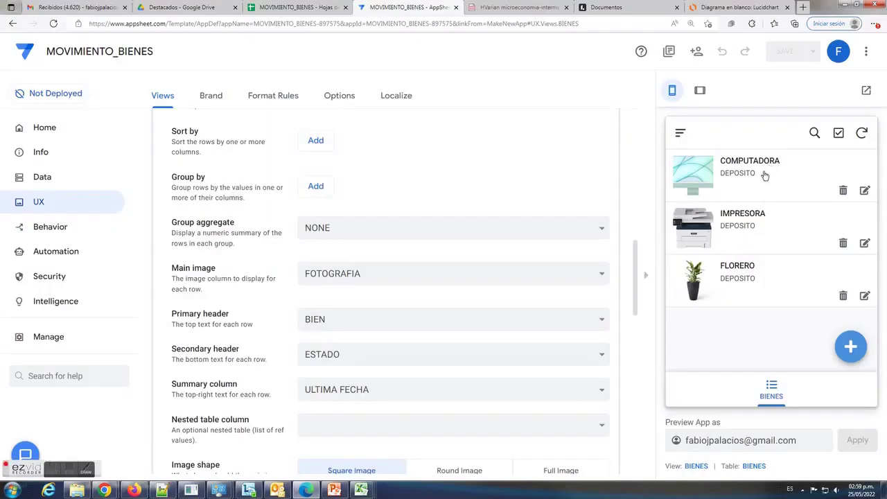
{"action": "left_click", "coordinate": [765, 175]}
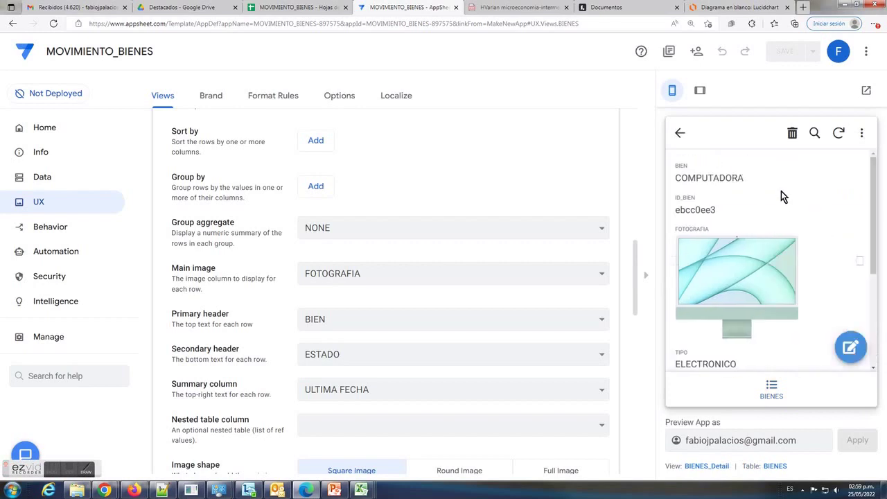
{"action": "scroll", "coordinate": [782, 194], "scroll_direction": "down", "scroll_amount": 2}
{"action": "scroll", "coordinate": [784, 220], "scroll_direction": "down", "scroll_amount": 2}
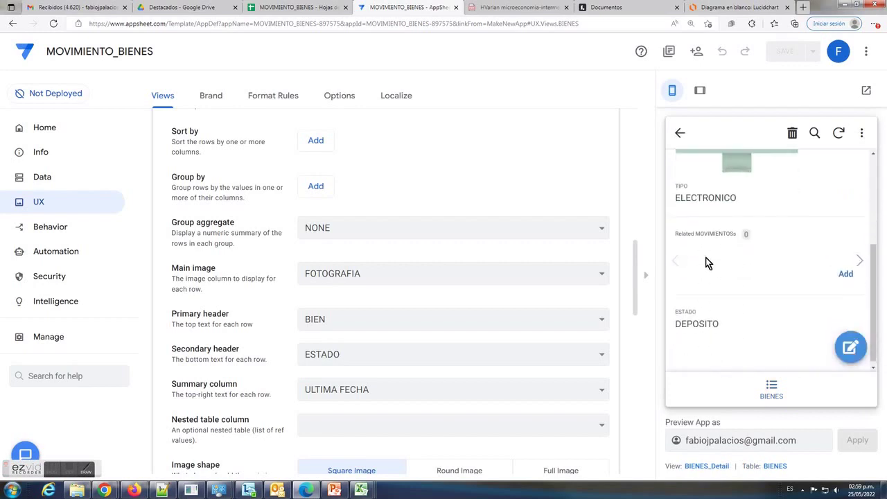
{"action": "left_click_drag", "start_coordinate": [733, 234], "coordinate": [689, 239]}
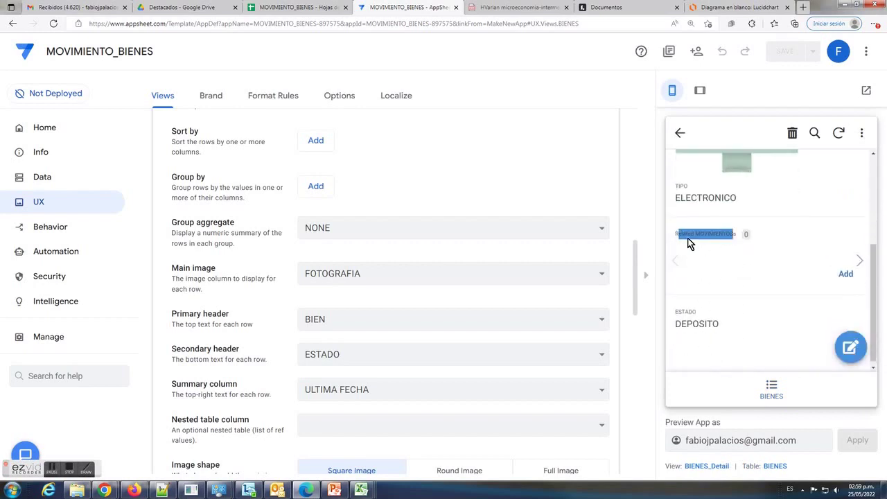
{"action": "left_click", "coordinate": [845, 275]}
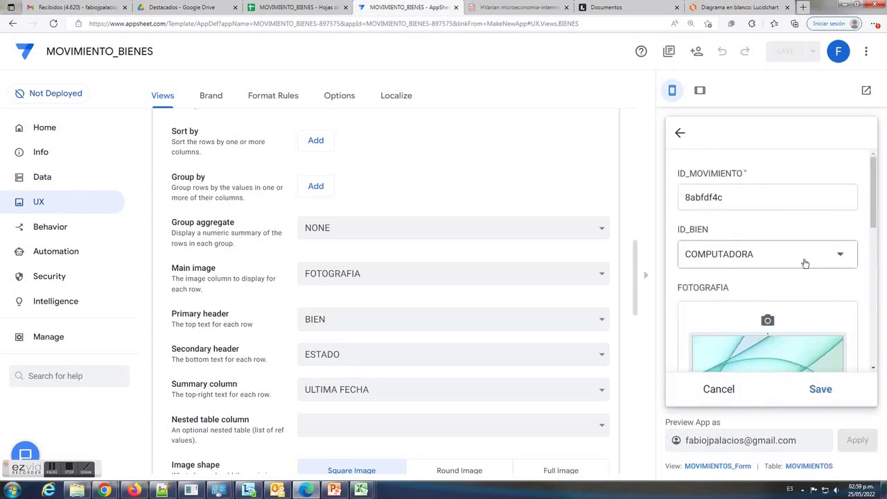
Review the new COMPUTADORA movement form, check DEPOSITO's possible destinations in the Lucidchart diagram, and set DESTINO to OPERACION back in AppSheet
{"action": "scroll", "coordinate": [812, 280], "scroll_direction": "down", "scroll_amount": 3}
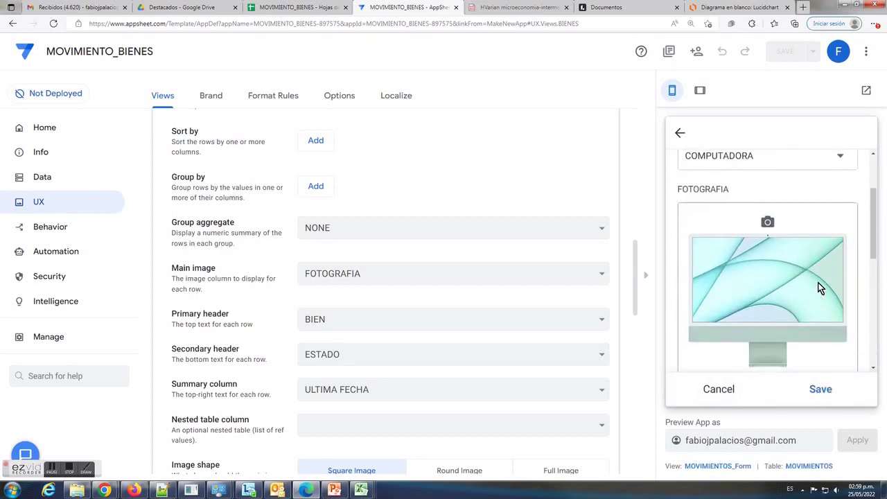
{"action": "scroll", "coordinate": [818, 287], "scroll_direction": "down", "scroll_amount": 4}
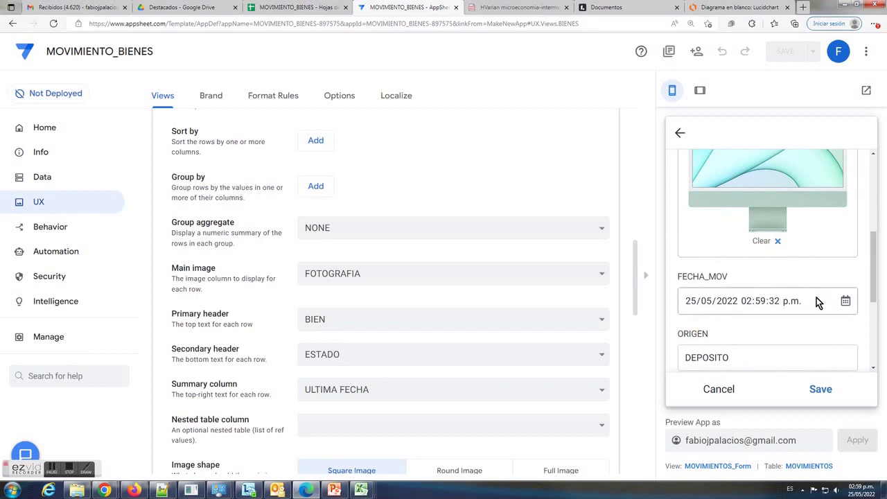
{"action": "scroll", "coordinate": [817, 298], "scroll_direction": "down", "scroll_amount": 3}
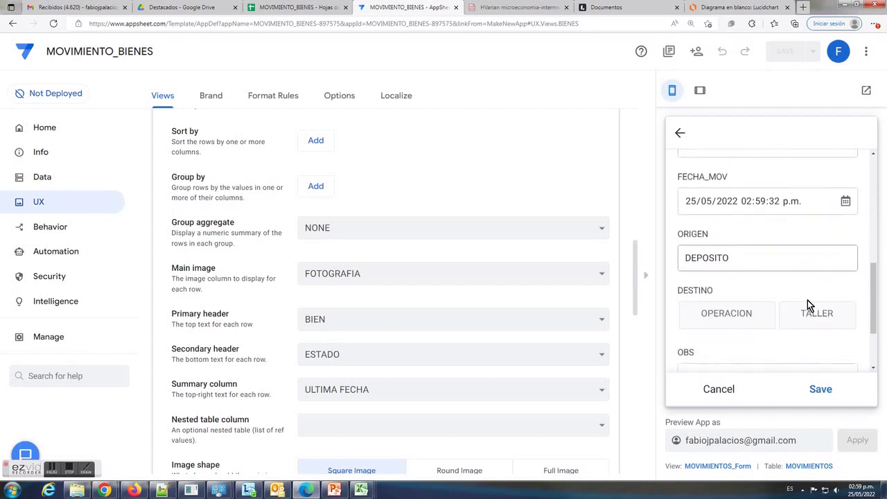
{"action": "double_click", "coordinate": [741, 258]}
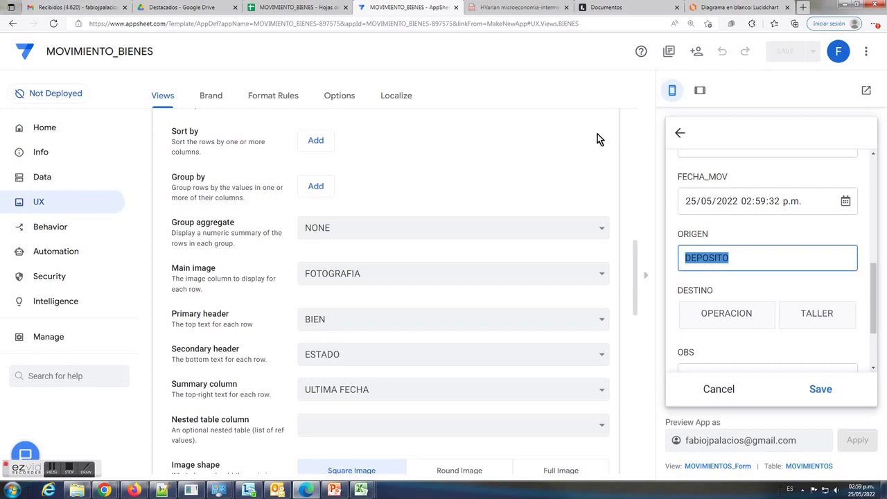
{"action": "left_click", "coordinate": [716, 8]}
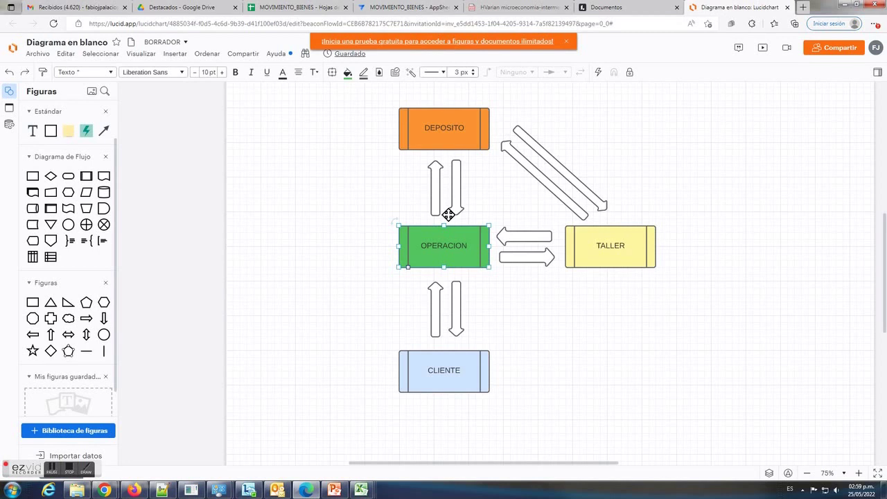
{"action": "left_click", "coordinate": [398, 8]}
{"action": "left_click", "coordinate": [752, 317]}
Enter ASIGNADO A ESA UNIDAD as the movement's OBS and save the MOVIMIENTOS record
{"action": "scroll", "coordinate": [765, 305], "scroll_direction": "down", "scroll_amount": 2}
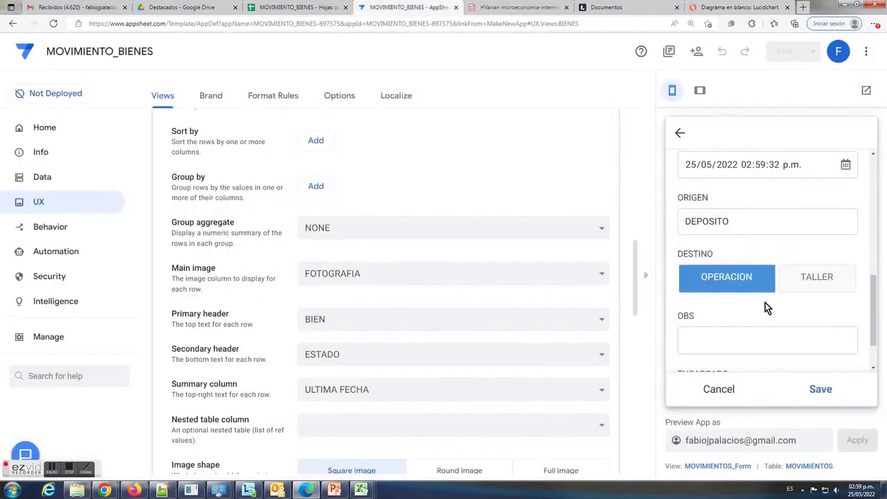
{"action": "scroll", "coordinate": [763, 310], "scroll_direction": "up", "scroll_amount": 1}
{"action": "left_click", "coordinate": [732, 340]}
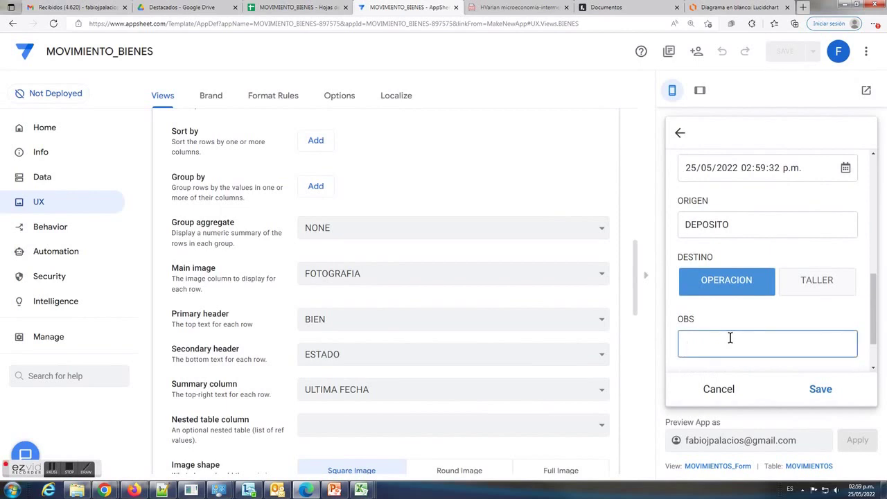
{"action": "type", "text": "ASIGNADO A ESA UNIDAD"}
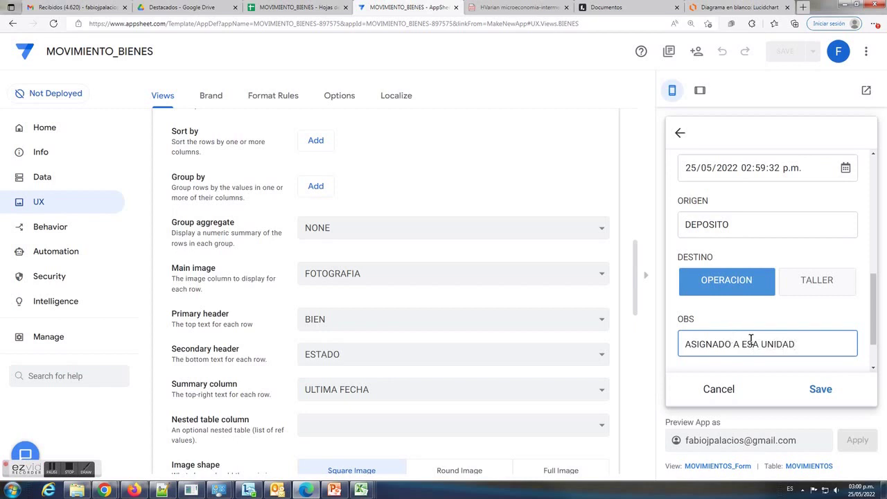
{"action": "scroll", "coordinate": [756, 338], "scroll_direction": "down", "scroll_amount": 2}
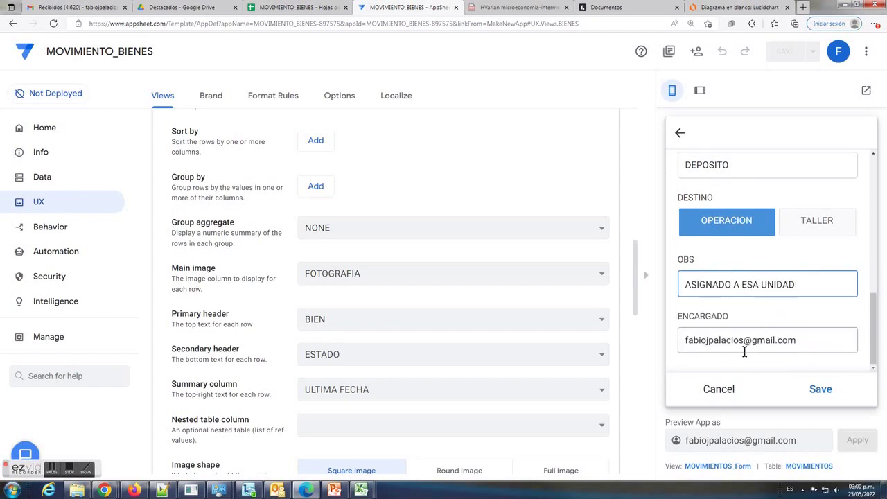
{"action": "left_click", "coordinate": [824, 390]}
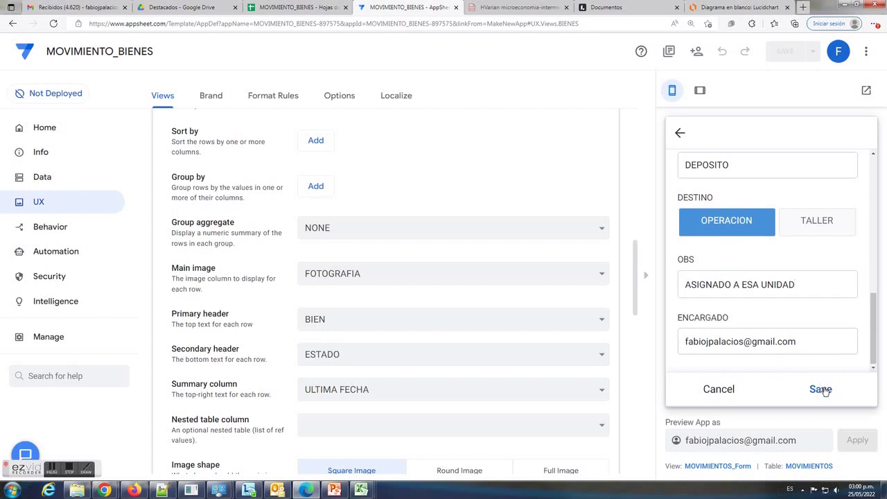
Check the updated COMPUTADORA entry in the BIENES list and inspect the related MOVIMIENTOS table in its details
{"action": "mouse_move", "coordinate": [718, 303]}
{"action": "left_mouse_down"}
{"action": "mouse_move", "coordinate": [815, 305]}
{"action": "mouse_move", "coordinate": [716, 303]}
{"action": "left_mouse_up"}
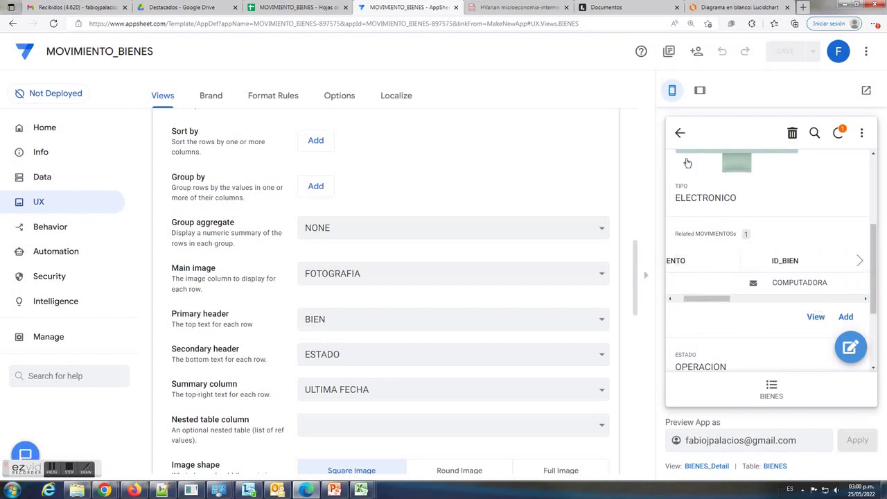
{"action": "left_click", "coordinate": [680, 133]}
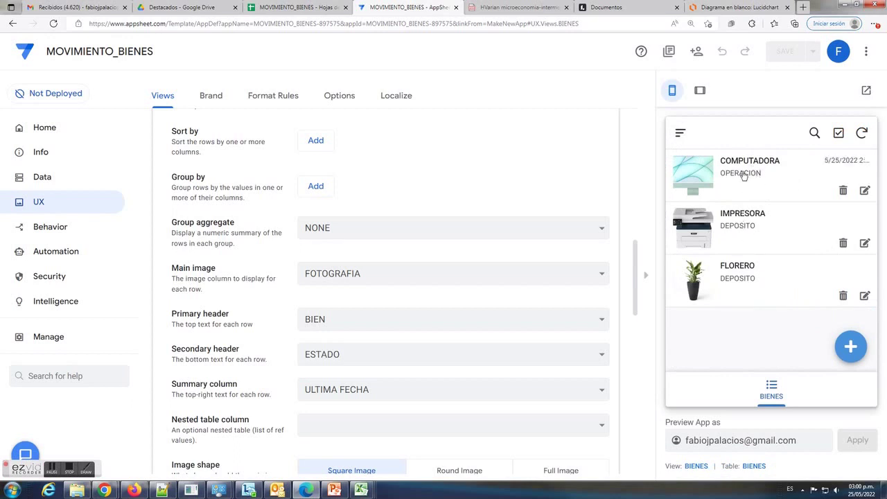
{"action": "left_click", "coordinate": [744, 176]}
{"action": "scroll", "coordinate": [743, 294], "scroll_direction": "down", "scroll_amount": 3}
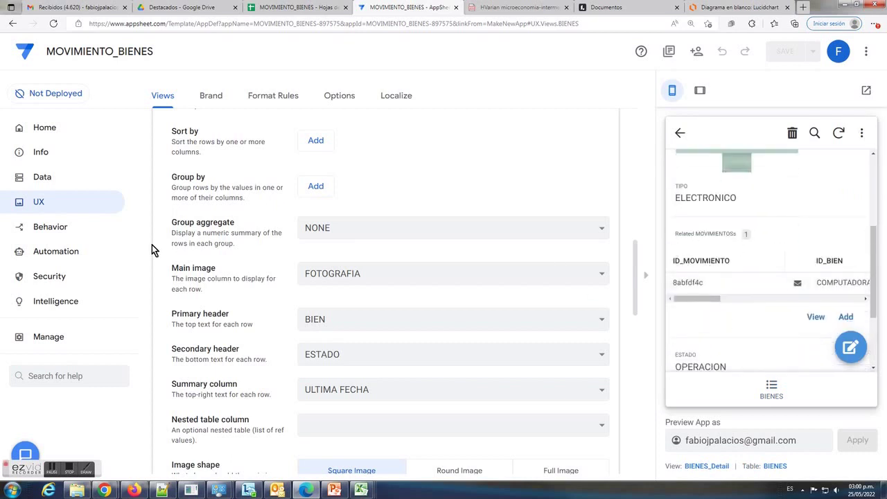
Search the UX views for MOVI and open the MOVIMIENTOS_Inline view's options
{"action": "scroll", "coordinate": [354, 201], "scroll_direction": "up", "scroll_amount": 4}
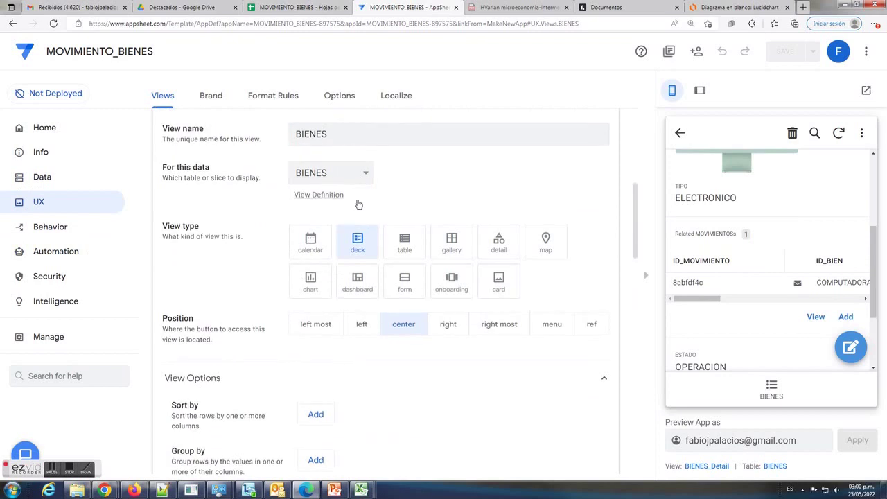
{"action": "scroll", "coordinate": [358, 202], "scroll_direction": "up", "scroll_amount": 6}
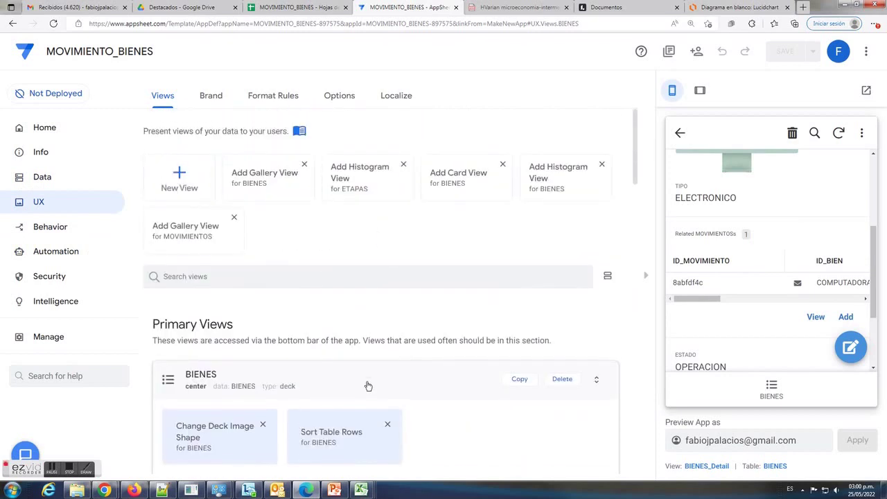
{"action": "left_click", "coordinate": [237, 275]}
{"action": "type", "text": "MOVI"}
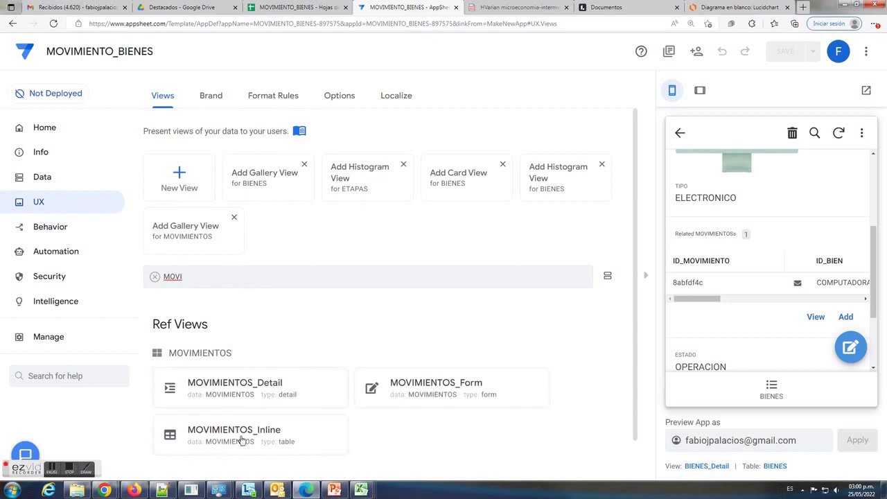
{"action": "left_click", "coordinate": [229, 438]}
{"action": "scroll", "coordinate": [425, 327], "scroll_direction": "down", "scroll_amount": 2}
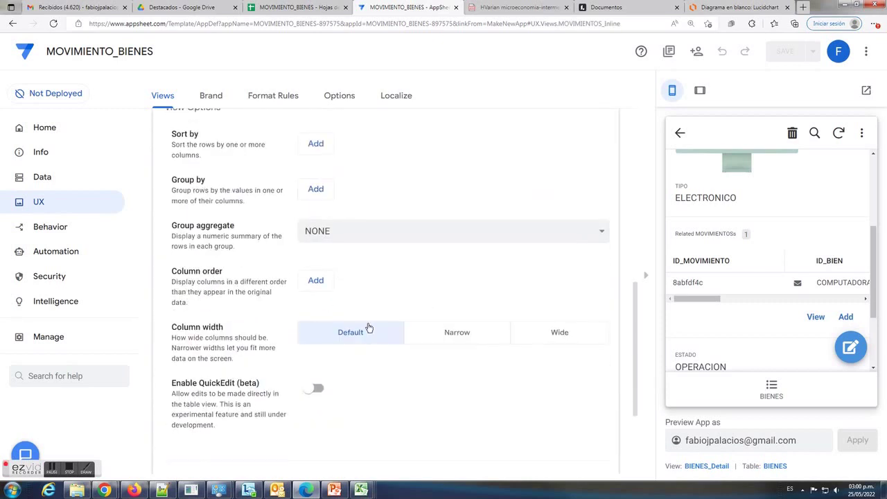
Define the MOVIMIENTOS_Inline view's column order as FOTOGRAFIA, ORIGEN and DESTINO
{"action": "left_click", "coordinate": [316, 281]}
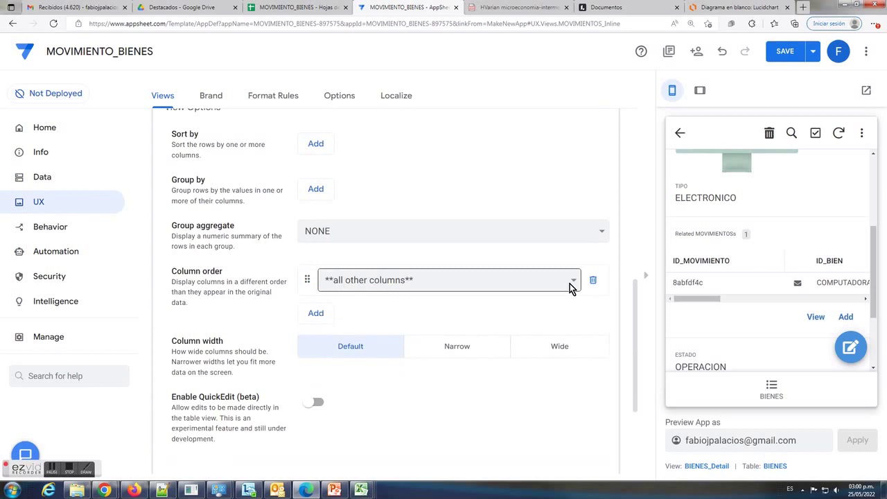
{"action": "left_click", "coordinate": [571, 282]}
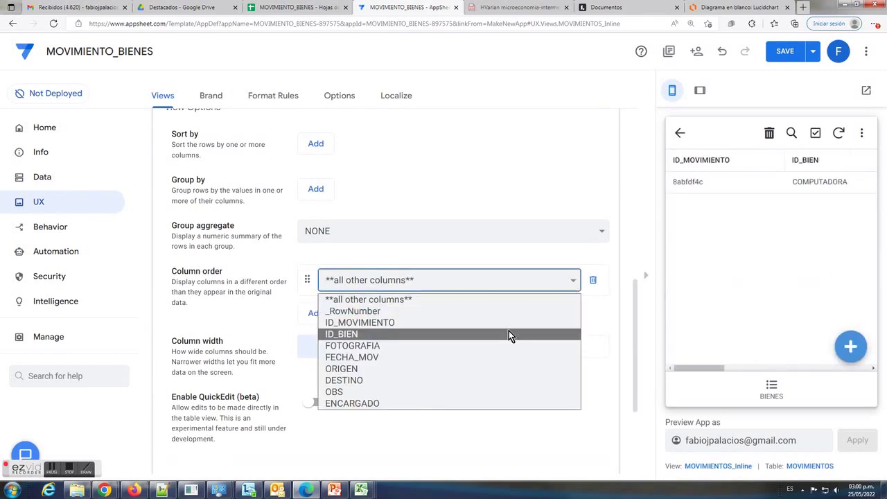
{"action": "left_click", "coordinate": [499, 345]}
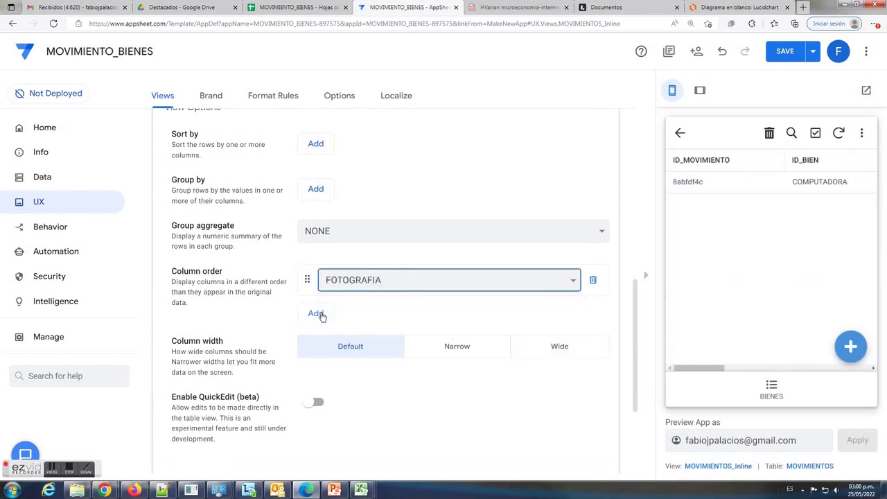
{"action": "left_click", "coordinate": [316, 314]}
{"action": "left_click", "coordinate": [575, 312]}
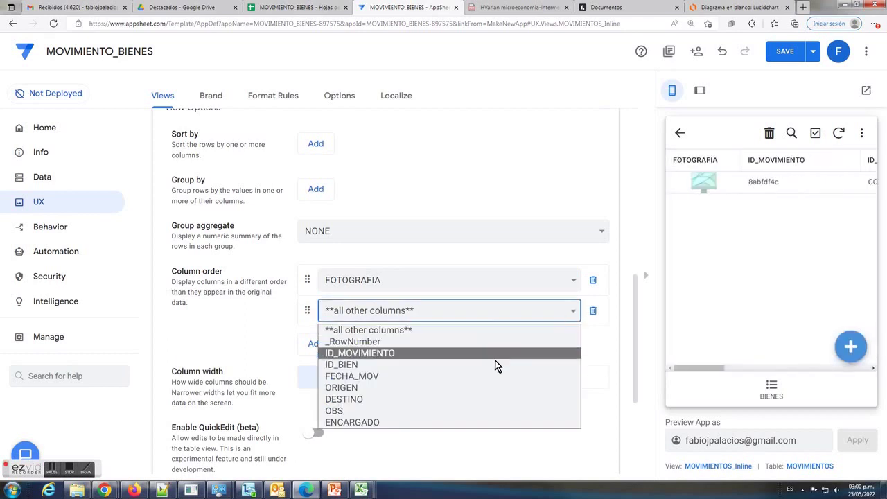
{"action": "left_click", "coordinate": [484, 386]}
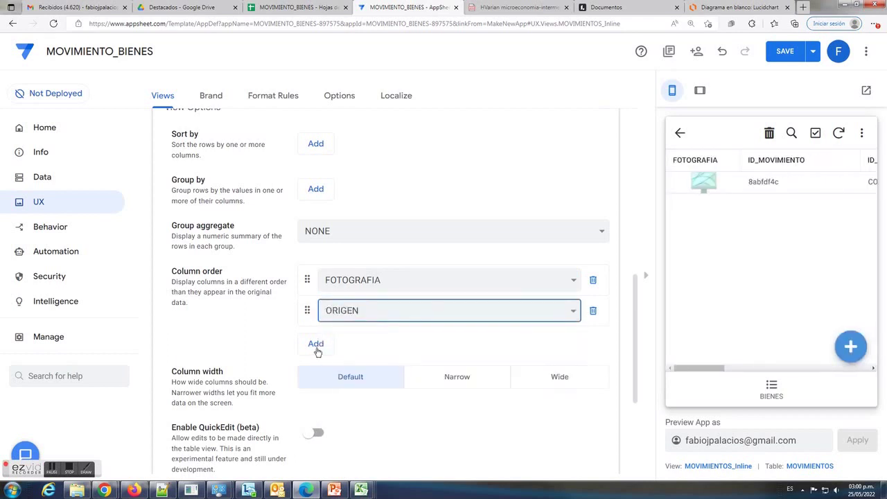
{"action": "left_click", "coordinate": [316, 344]}
{"action": "left_click", "coordinate": [574, 348]}
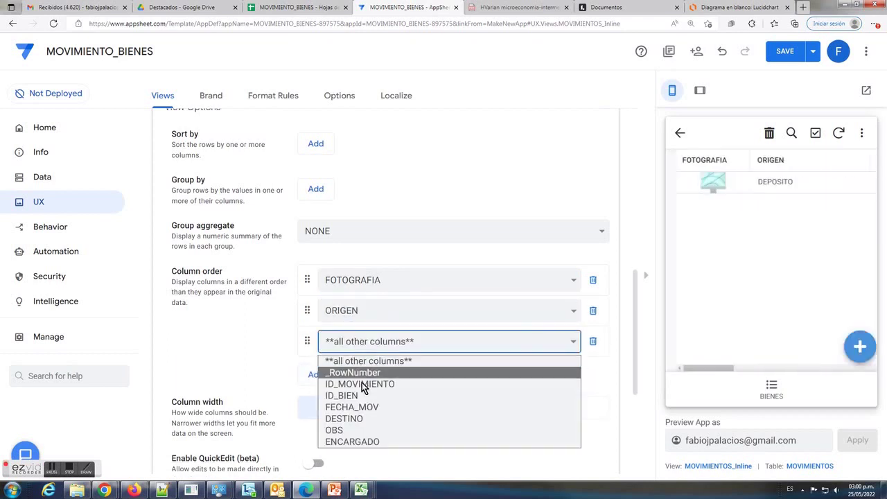
{"action": "left_click", "coordinate": [350, 417]}
Add FECHA_MOV as the first entry of the column order and remove FOTOGRAFIA from it
{"action": "left_click", "coordinate": [316, 375]}
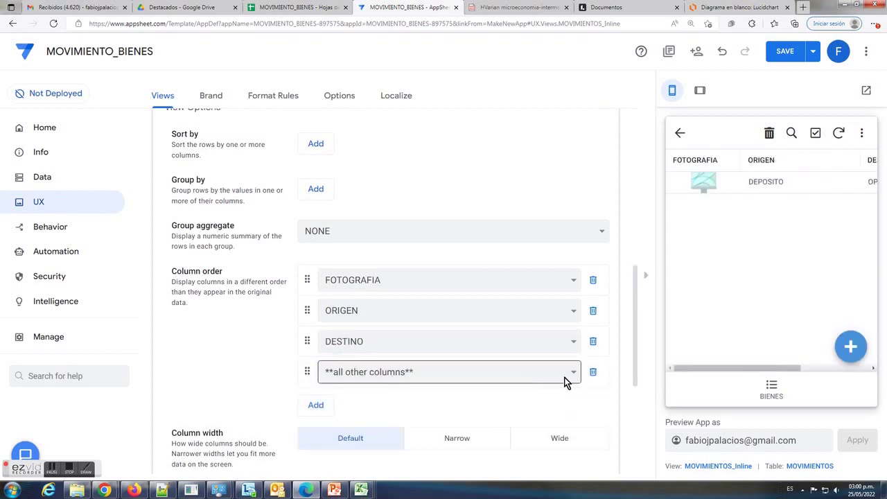
{"action": "left_click", "coordinate": [540, 374]}
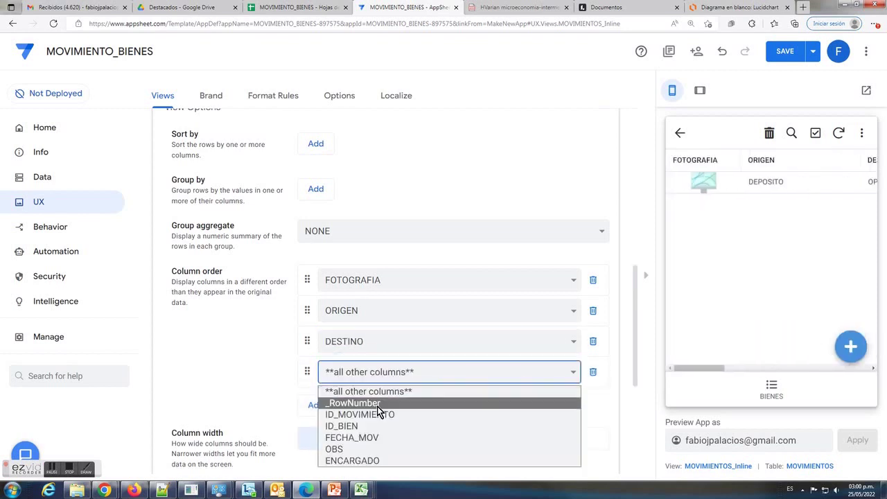
{"action": "left_click", "coordinate": [353, 437]}
{"action": "left_click_drag", "start_coordinate": [307, 372], "coordinate": [307, 294]}
{"action": "left_click", "coordinate": [591, 310]}
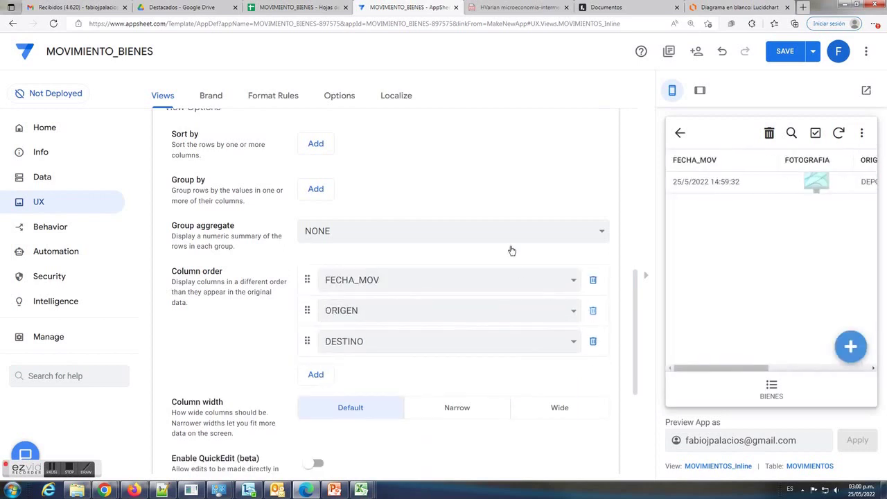
Set the MOVIMIENTOS_Inline column width to Narrow, sort its rows by FECHA_MOV in Descending order, and save the app
{"action": "mouse_move", "coordinate": [739, 371]}
{"action": "left_mouse_down"}
{"action": "mouse_move", "coordinate": [804, 371]}
{"action": "mouse_move", "coordinate": [737, 377]}
{"action": "left_mouse_up"}
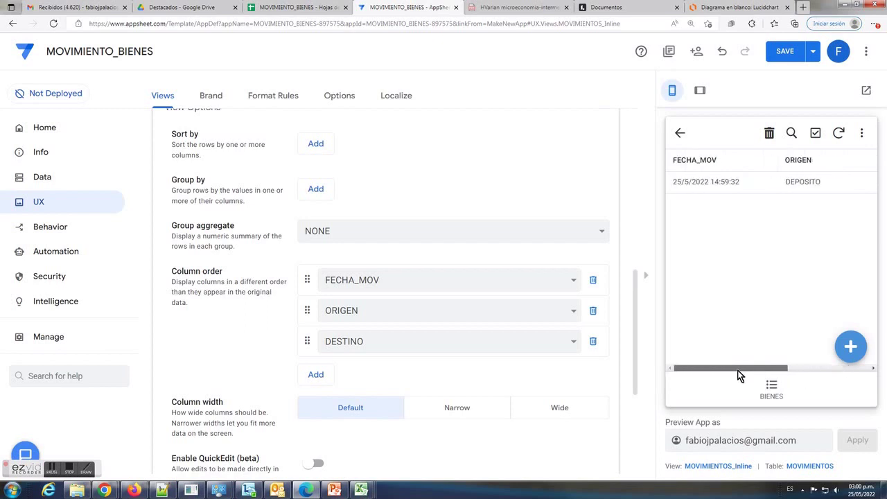
{"action": "left_click", "coordinate": [462, 411]}
{"action": "scroll", "coordinate": [382, 269], "scroll_direction": "up", "scroll_amount": 3}
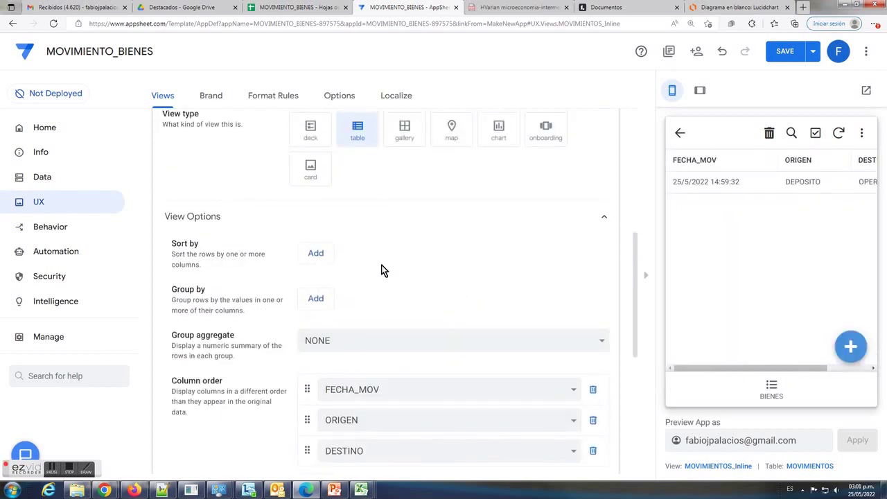
{"action": "left_click", "coordinate": [316, 253]}
{"action": "left_click", "coordinate": [441, 258]}
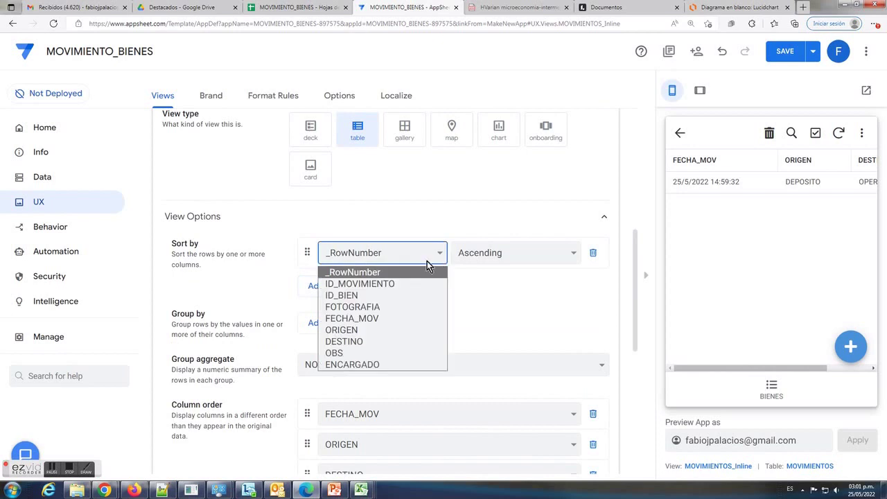
{"action": "left_click", "coordinate": [377, 319]}
{"action": "left_click", "coordinate": [573, 254]}
{"action": "left_click", "coordinate": [495, 282]}
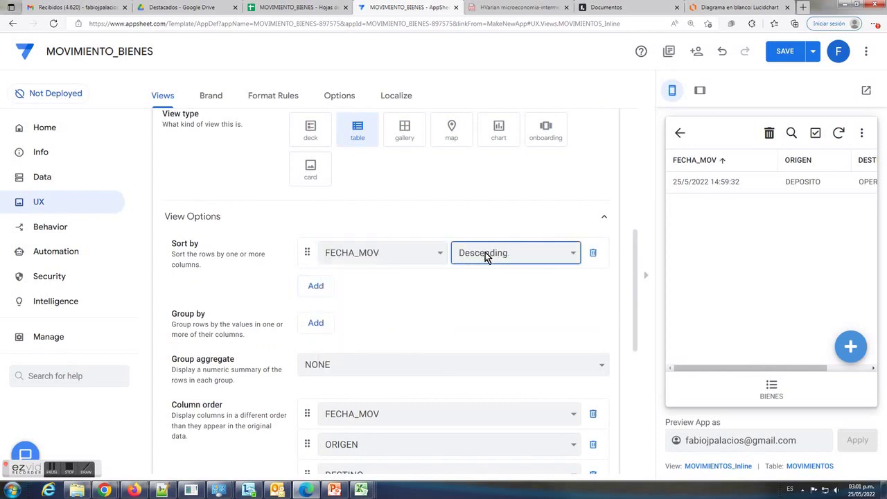
{"action": "left_click", "coordinate": [784, 54]}
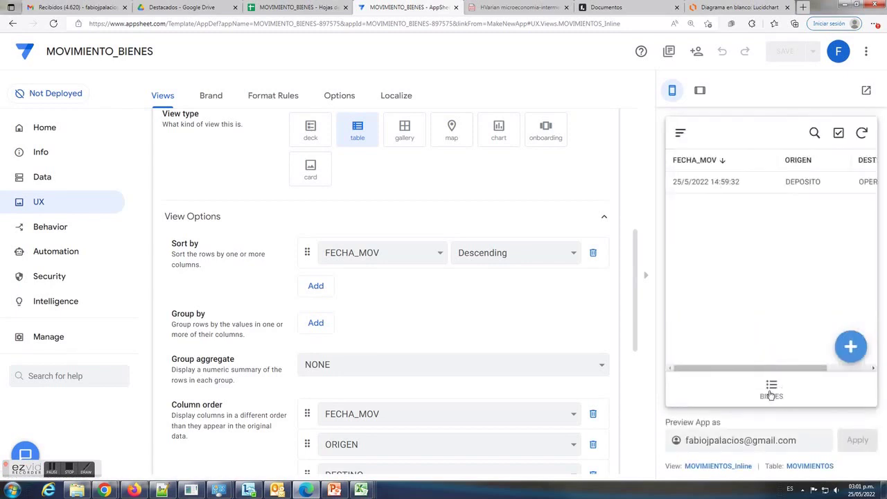
Review the related MOVIMIENTOS table in the COMPUTADORA record's preview details and start another movement entry for it
{"action": "left_click", "coordinate": [772, 392]}
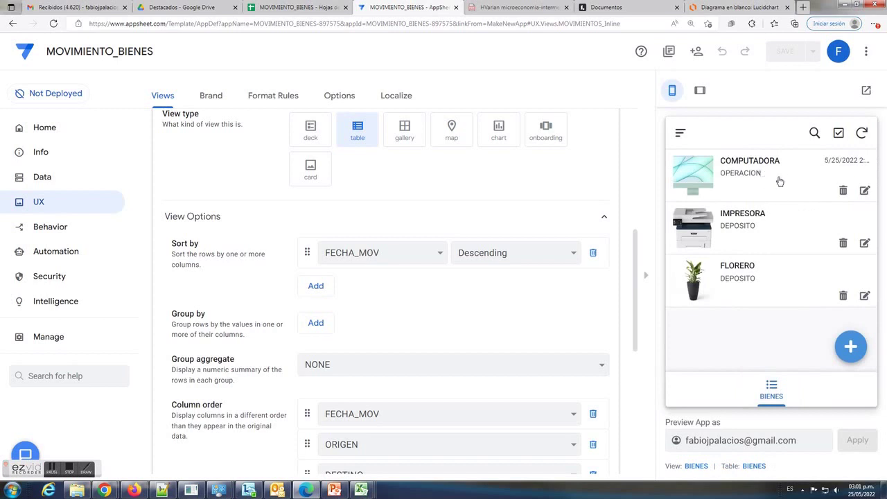
{"action": "left_click", "coordinate": [801, 173]}
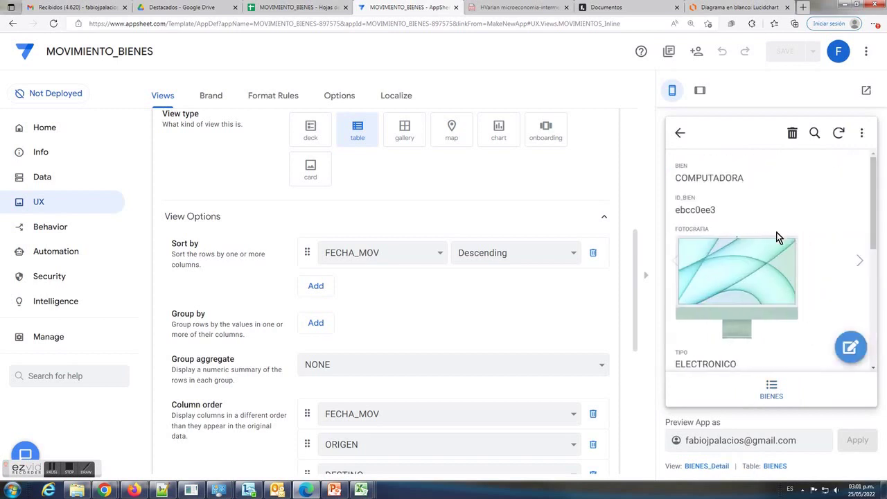
{"action": "scroll", "coordinate": [778, 238], "scroll_direction": "down", "scroll_amount": 4}
{"action": "scroll", "coordinate": [769, 318], "scroll_direction": "down", "scroll_amount": 1}
{"action": "left_click_drag", "start_coordinate": [784, 305], "coordinate": [755, 305]}
{"action": "scroll", "coordinate": [774, 218], "scroll_direction": "up", "scroll_amount": 2}
{"action": "scroll", "coordinate": [777, 215], "scroll_direction": "up", "scroll_amount": 3}
{"action": "scroll", "coordinate": [776, 249], "scroll_direction": "down", "scroll_amount": 6}
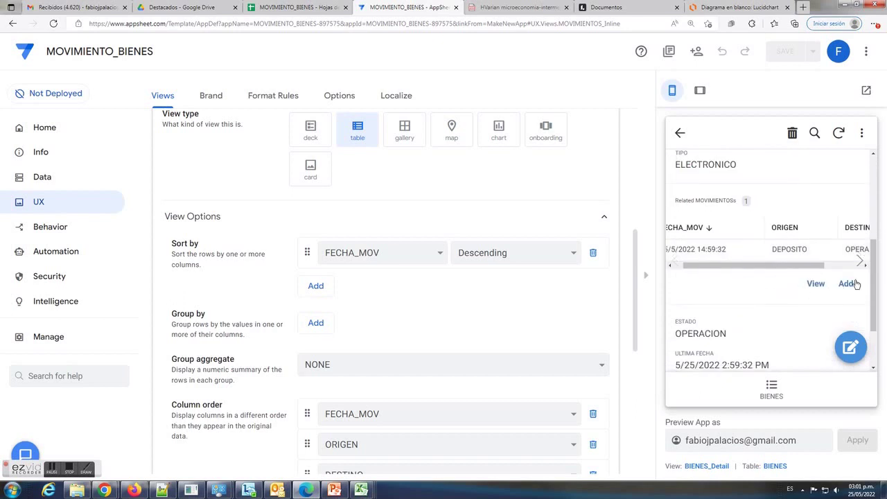
{"action": "left_click", "coordinate": [847, 285]}
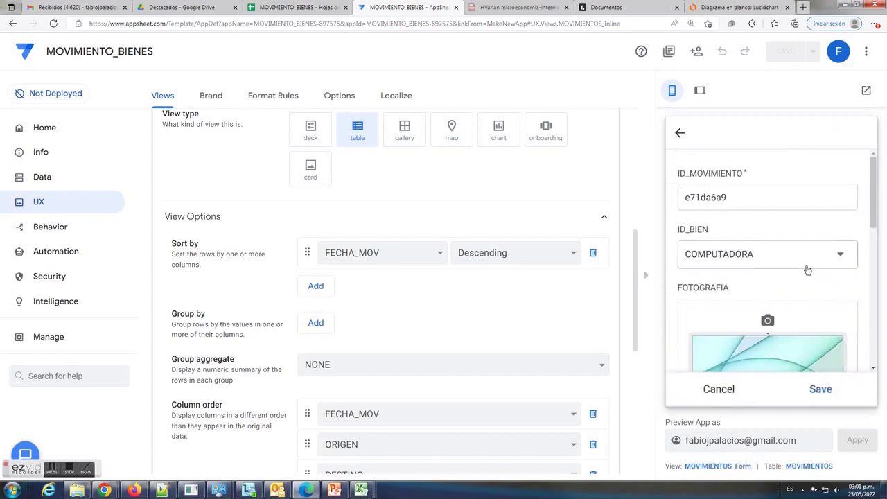
Complete the COMPUTADORA movement with DESTINO TALLER and the observation AVERIA SUPUESTA, and save it
{"action": "scroll", "coordinate": [809, 275], "scroll_direction": "down", "scroll_amount": 1}
{"action": "scroll", "coordinate": [808, 275], "scroll_direction": "down", "scroll_amount": 6}
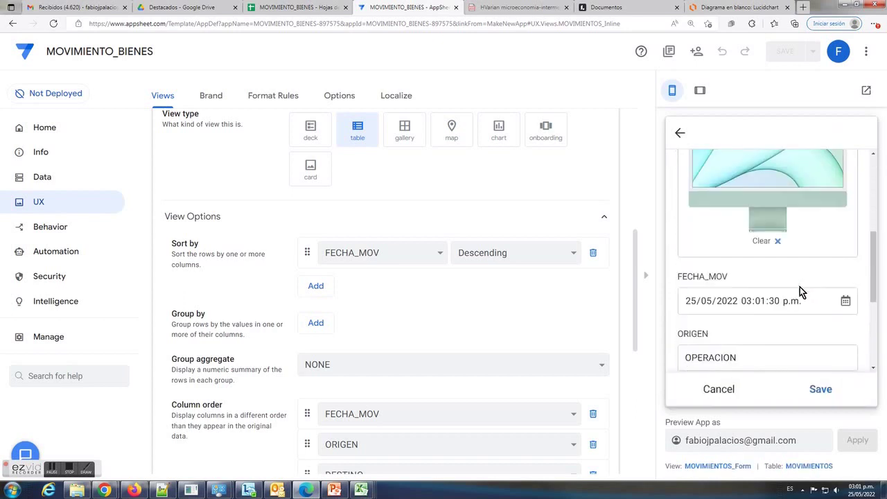
{"action": "double_click", "coordinate": [727, 324]}
{"action": "scroll", "coordinate": [818, 303], "scroll_direction": "down", "scroll_amount": 4}
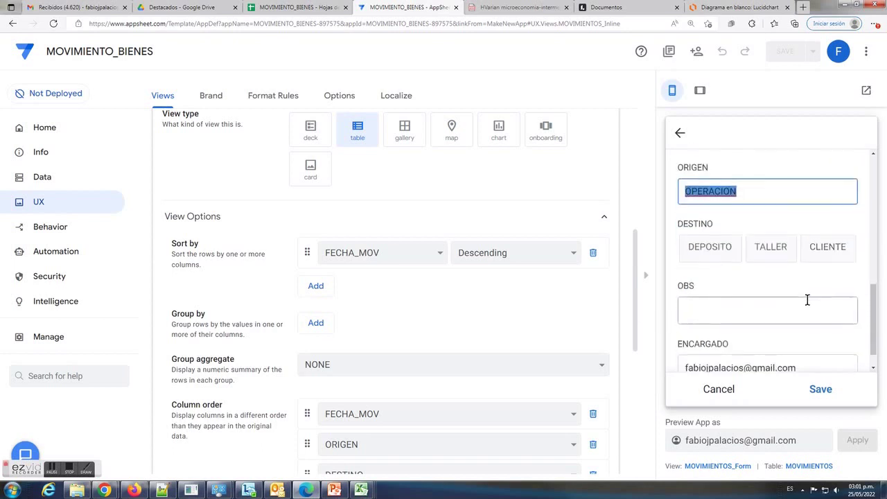
{"action": "left_click", "coordinate": [774, 251]}
{"action": "left_click", "coordinate": [736, 309]}
{"action": "type", "text": "AVERIA SUPUESTA"}
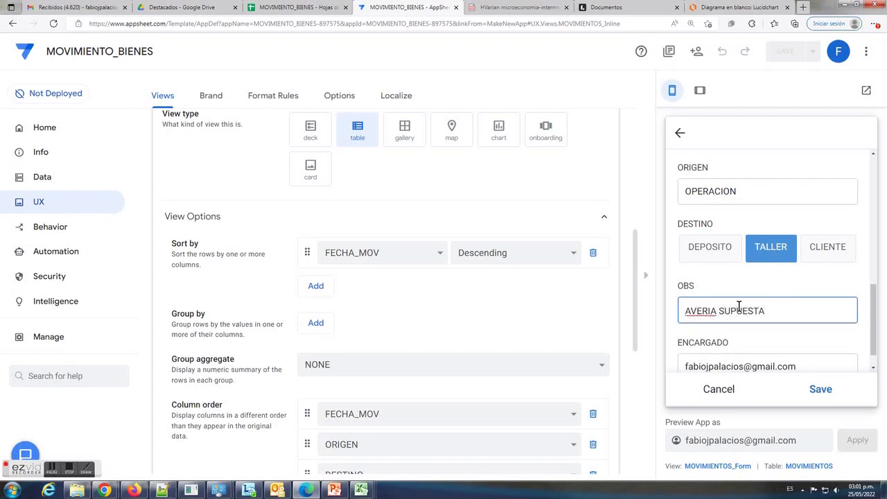
{"action": "scroll", "coordinate": [749, 312], "scroll_direction": "down", "scroll_amount": 1}
{"action": "left_click", "coordinate": [820, 390]}
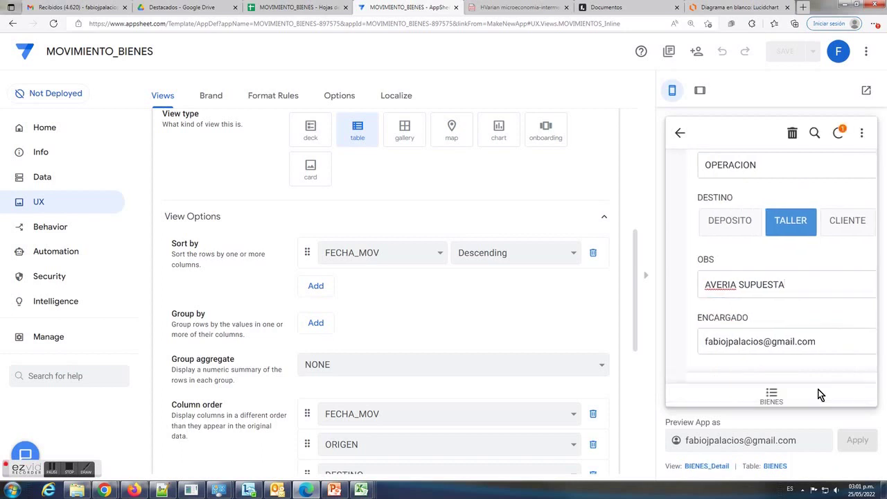
Review COMPUTADORA's related movements, ESTADO, ULTIMA FECHA and OBS in the app preview, returning to the BIENES list
{"action": "scroll", "coordinate": [774, 289], "scroll_direction": "right", "scroll_amount": 2}
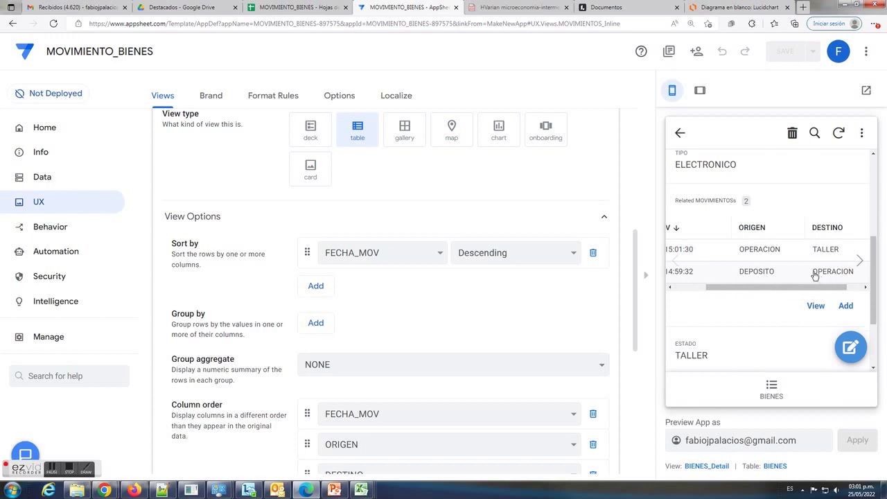
{"action": "left_click_drag", "start_coordinate": [789, 293], "coordinate": [733, 271]}
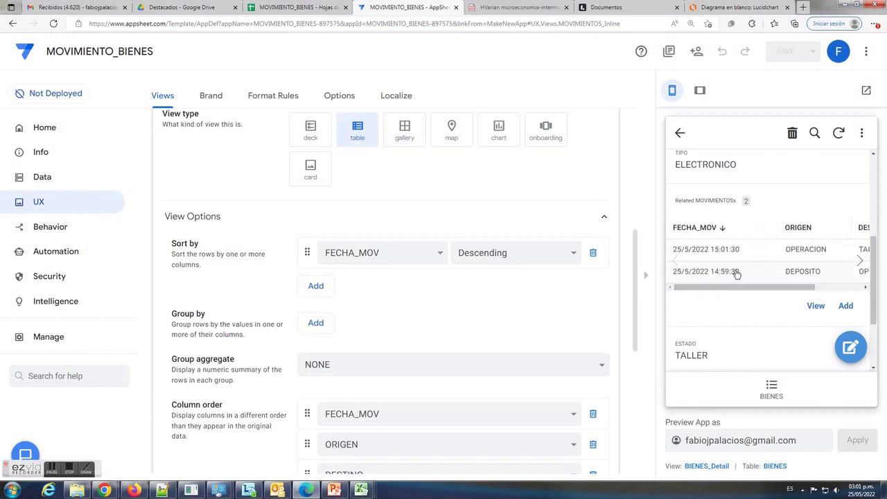
{"action": "left_click", "coordinate": [771, 388]}
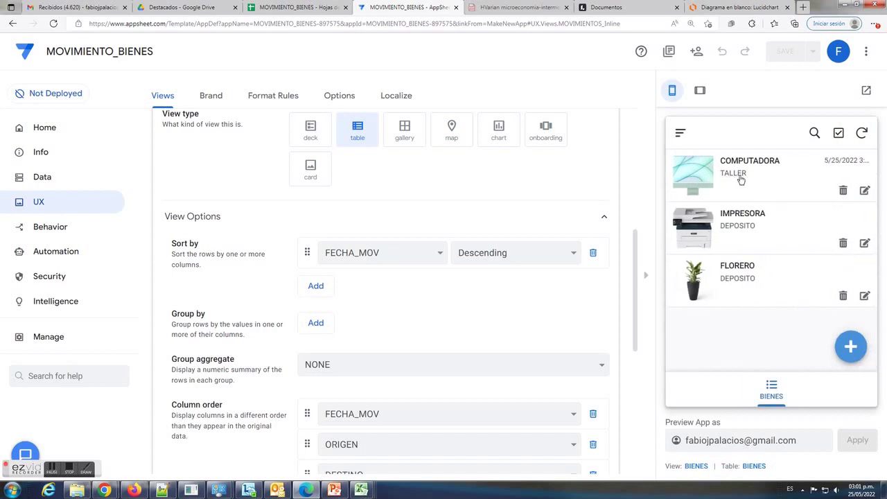
{"action": "left_click", "coordinate": [759, 182]}
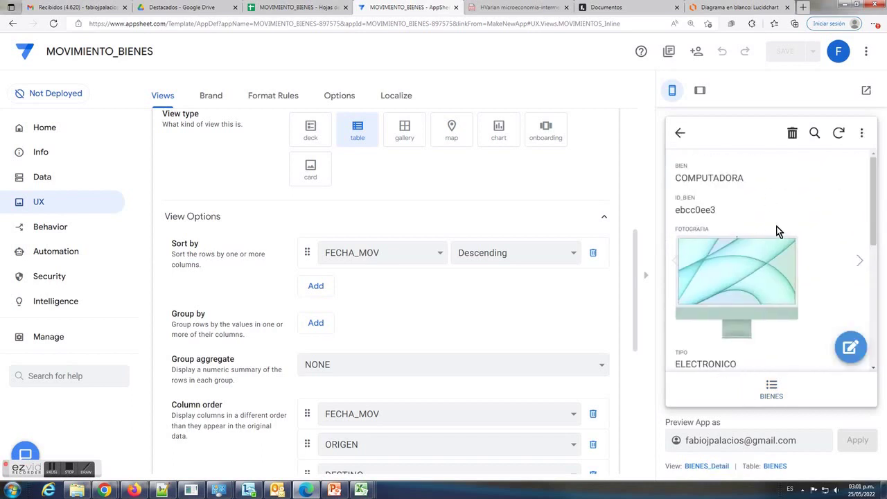
{"action": "scroll", "coordinate": [777, 226], "scroll_direction": "down", "scroll_amount": 2}
{"action": "scroll", "coordinate": [770, 264], "scroll_direction": "down", "scroll_amount": 4}
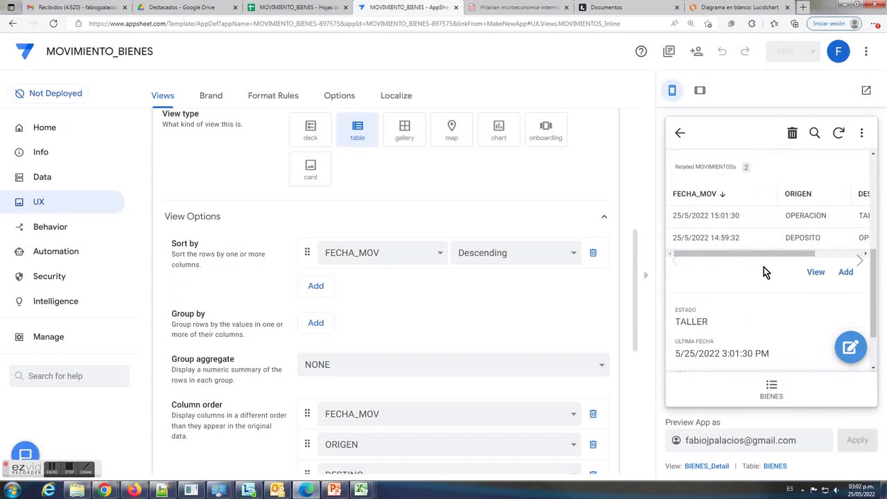
{"action": "scroll", "coordinate": [763, 271], "scroll_direction": "up", "scroll_amount": 1}
{"action": "scroll", "coordinate": [722, 357], "scroll_direction": "down", "scroll_amount": 1}
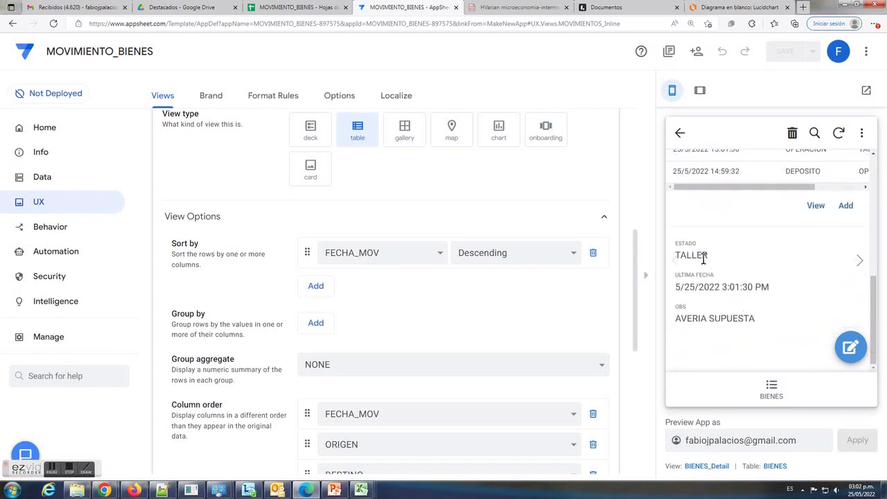
{"action": "left_click", "coordinate": [775, 393]}
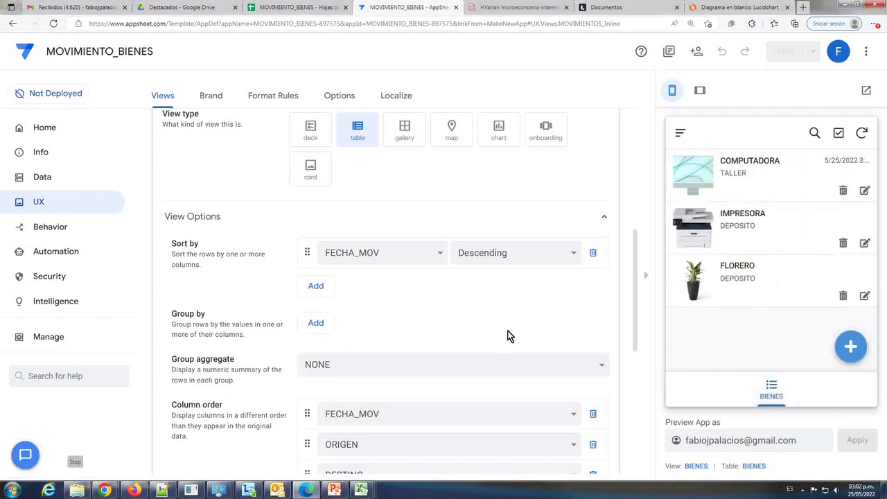
Switch to the MOVIMIENTO_BIENES spreadsheet in Google Sheets and fit the DESTINO, FECHA_MOV, OBS and ENCARGADO column widths to their contents in the MOVIMIENTOS sheet
{"action": "left_click", "coordinate": [305, 9]}
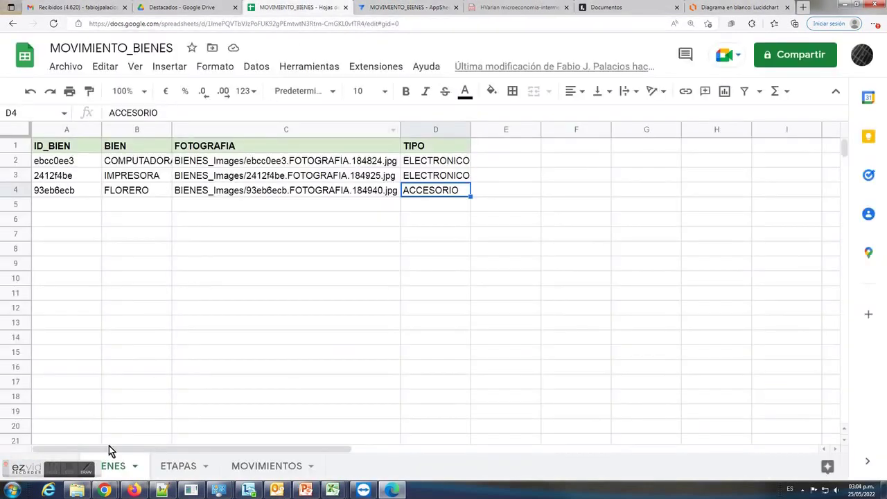
{"action": "left_click", "coordinate": [267, 467]}
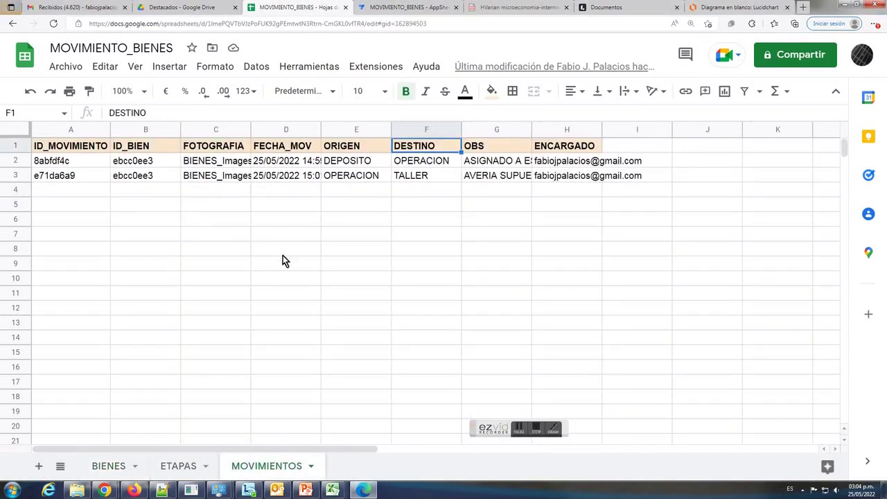
{"action": "left_click_drag", "start_coordinate": [461, 130], "coordinate": [452, 129]}
{"action": "double_click", "coordinate": [320, 129]}
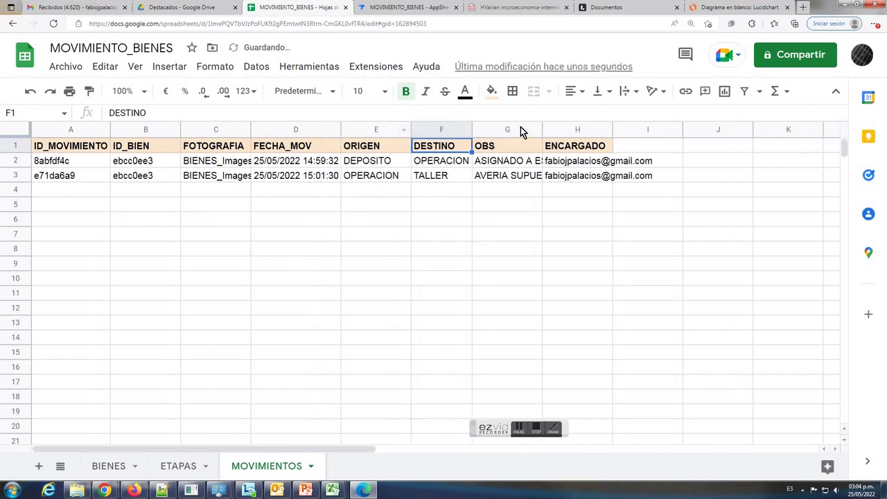
{"action": "double_click", "coordinate": [543, 129]}
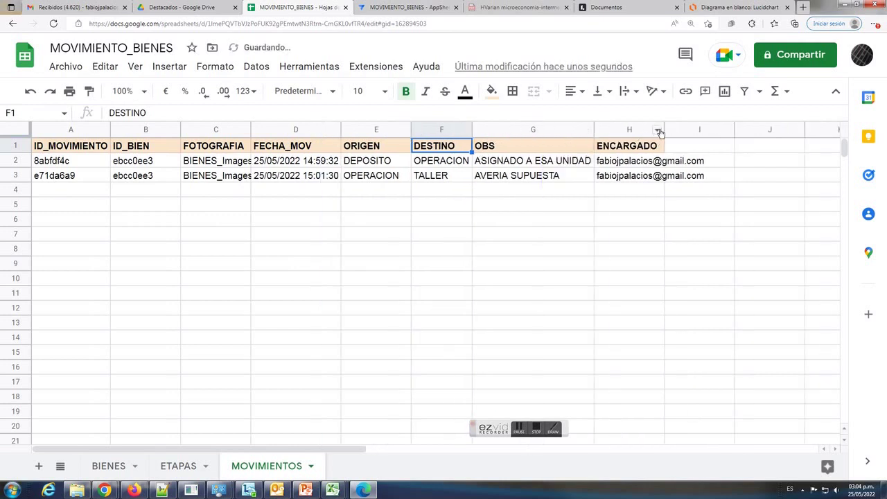
{"action": "double_click", "coordinate": [664, 129]}
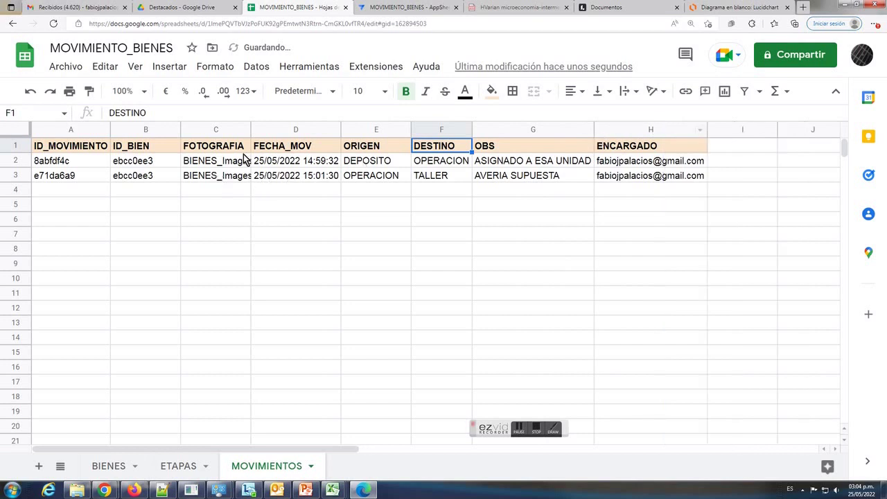
Compare the first movement's ID_BIEN with the ID_BIEN and BIEN values of the first record in the BIENES sheet
{"action": "left_click", "coordinate": [150, 160]}
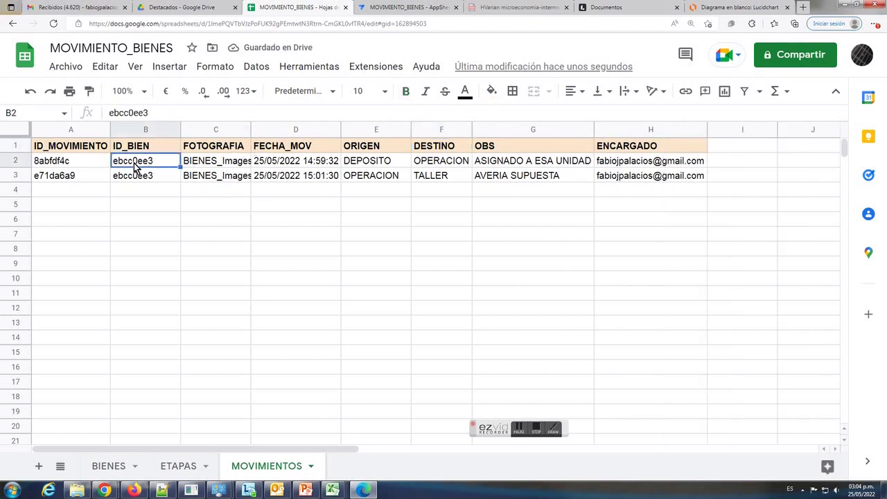
{"action": "left_click", "coordinate": [108, 466]}
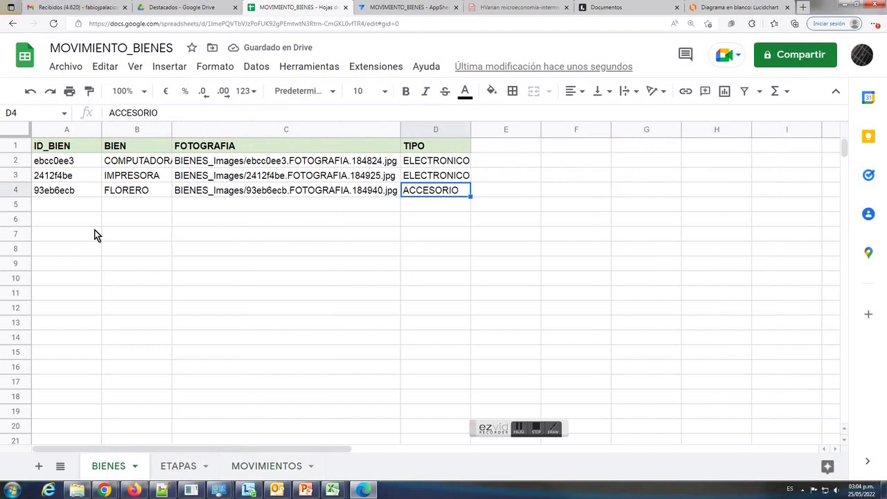
{"action": "left_click", "coordinate": [61, 165]}
{"action": "left_click", "coordinate": [144, 165]}
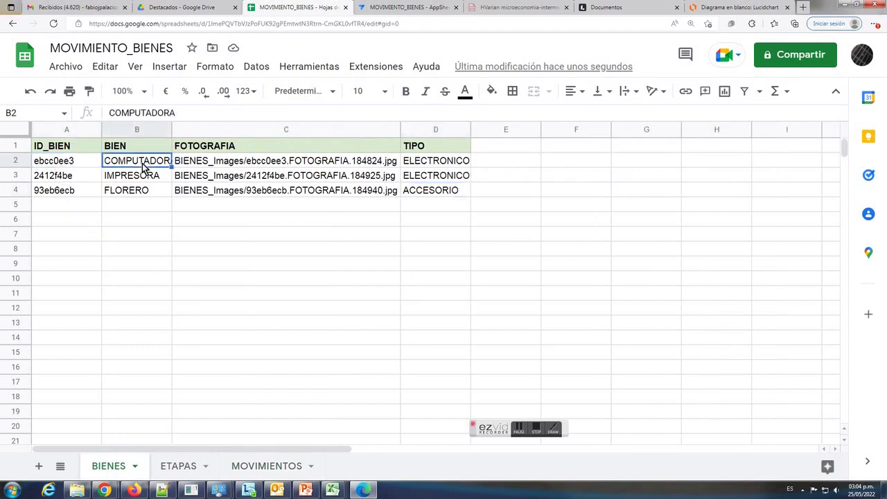
{"action": "left_click", "coordinate": [87, 164]}
{"action": "left_click", "coordinate": [128, 166]}
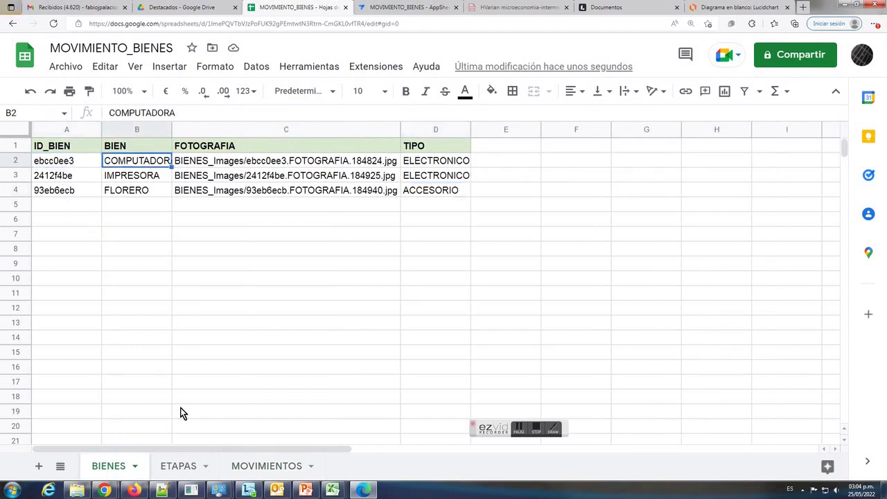
Check the ORIGEN and DESTINO of both recorded movements in the MOVIMIENTOS sheet and switch back to AppSheet
{"action": "left_click", "coordinate": [267, 467]}
{"action": "left_click", "coordinate": [384, 165]}
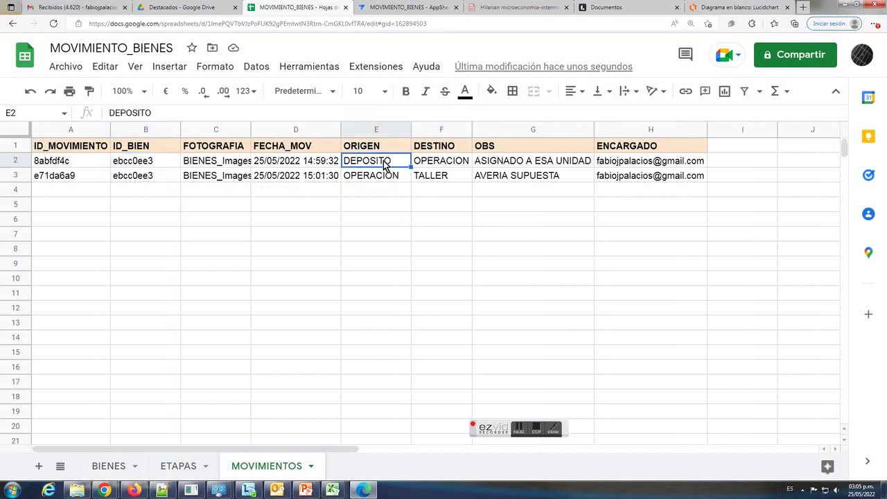
{"action": "left_click", "coordinate": [441, 165]}
{"action": "left_click", "coordinate": [378, 180]}
{"action": "left_click", "coordinate": [434, 181]}
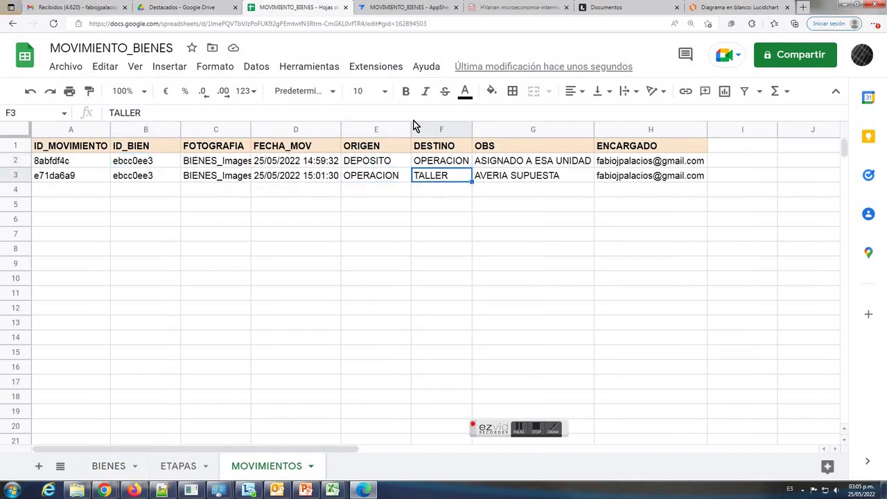
{"action": "left_click", "coordinate": [396, 9]}
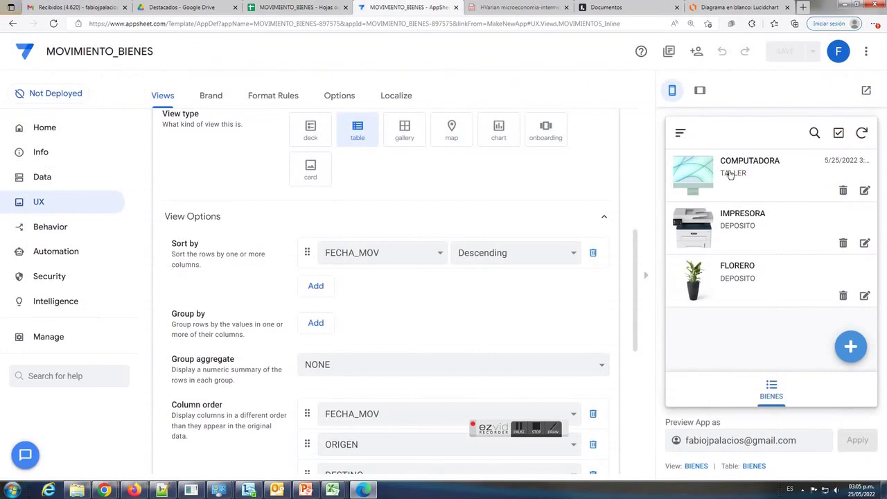